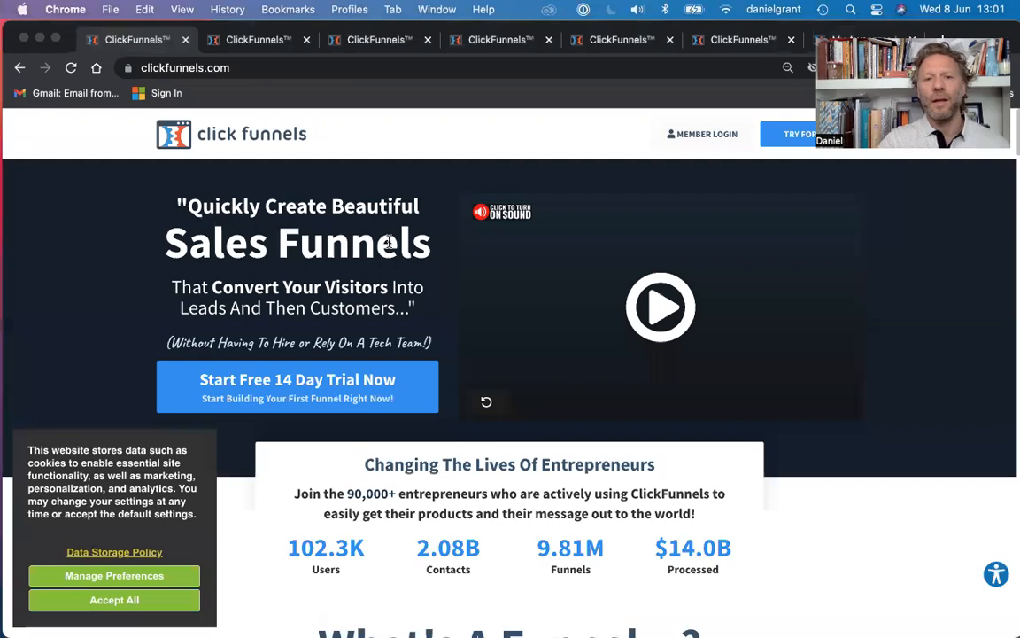
# Look through the ClickFunnels home page, from the introduction and funnel explanation to the product-selling features
pyautogui.scroll(-5, 839, 369)
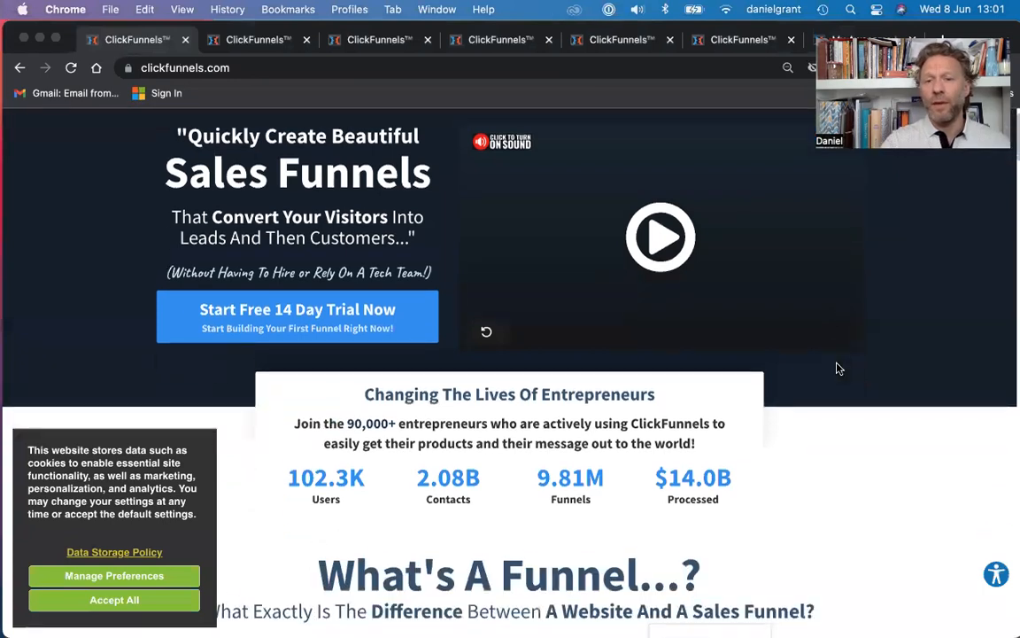
pyautogui.scroll(-10, 839, 368)
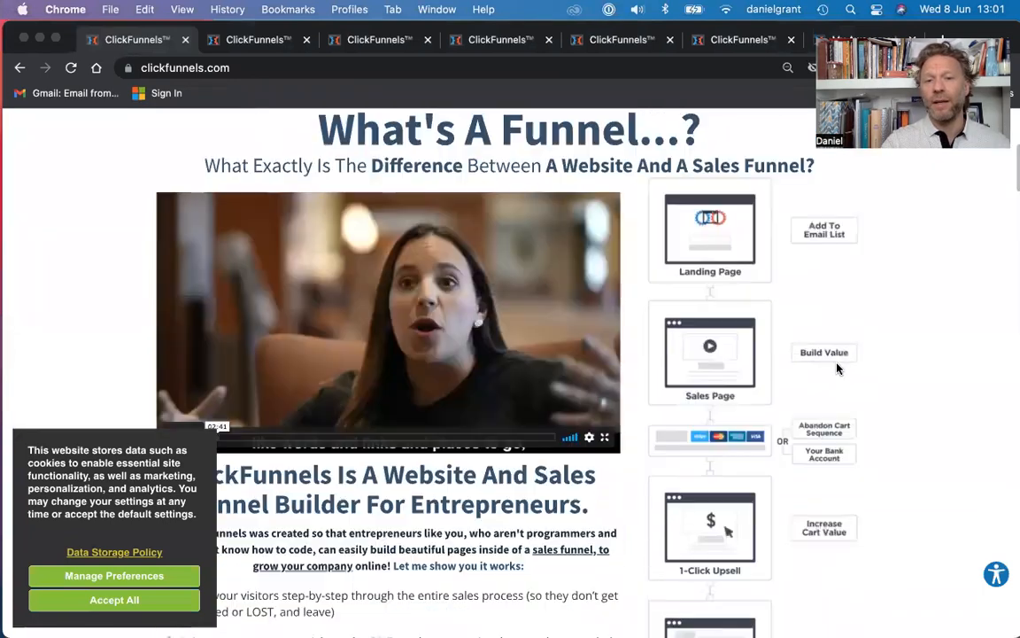
pyautogui.scroll(-12, 838, 369)
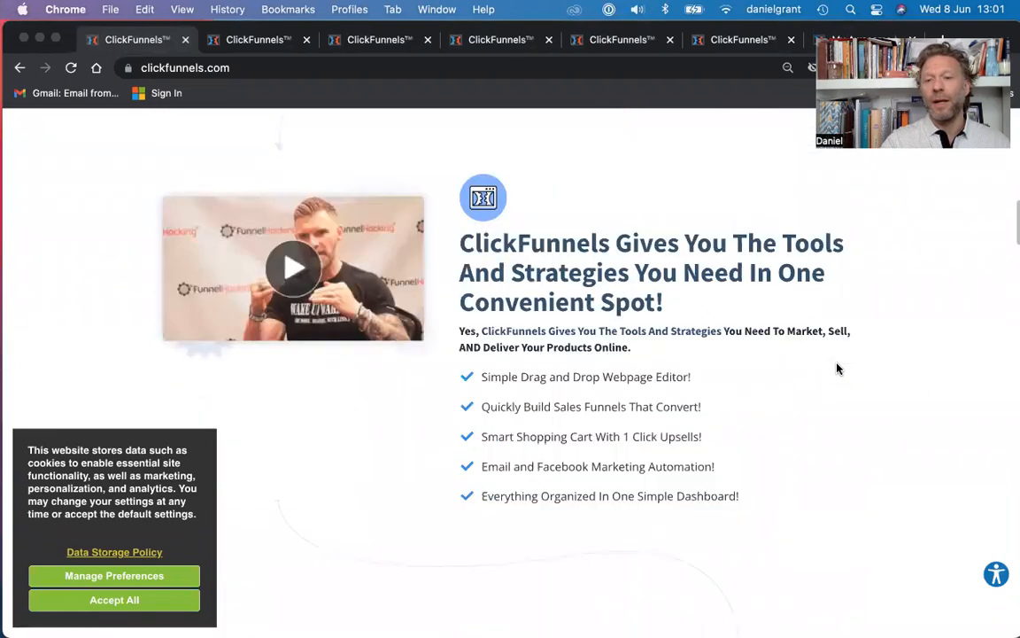
pyautogui.scroll(-4, 839, 368)
pyautogui.scroll(20, 839, 369)
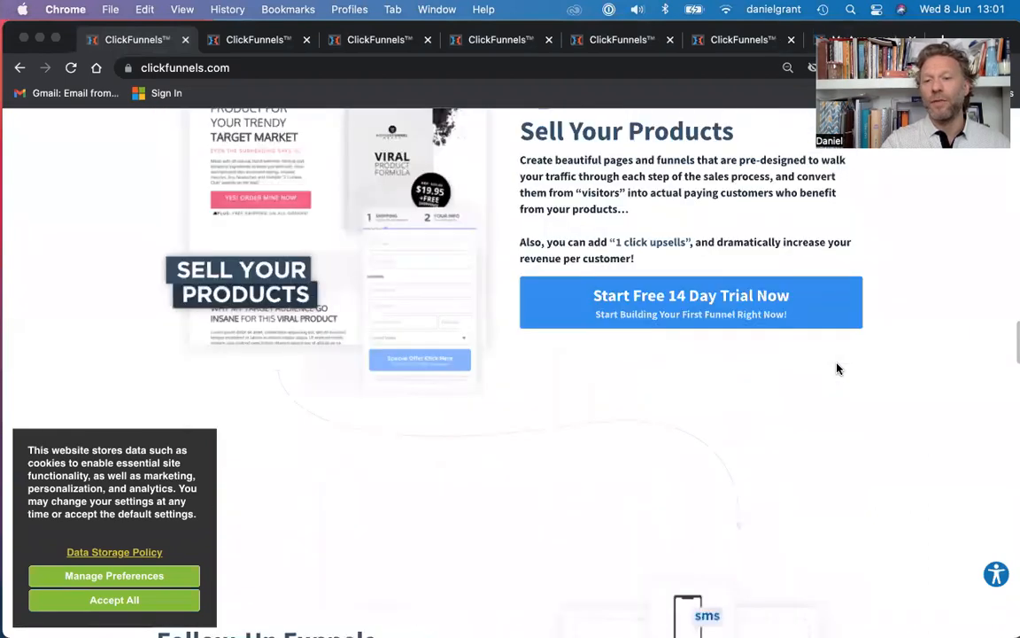
pyautogui.scroll(-1, 839, 369)
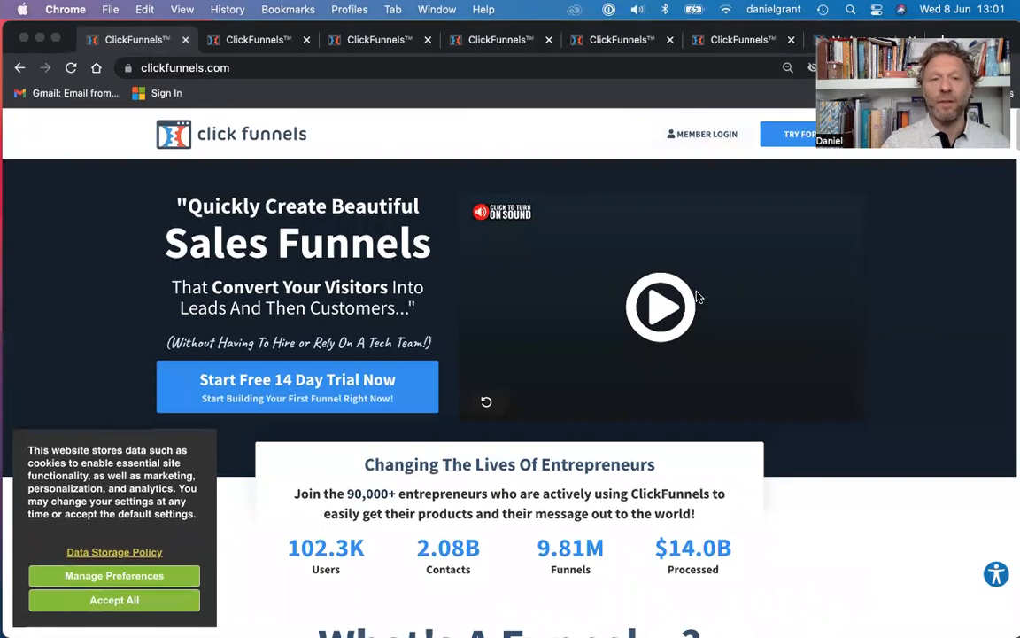
# Switch to the account's Funnels page and look over the list of existing funnels
pyautogui.click(257, 42)
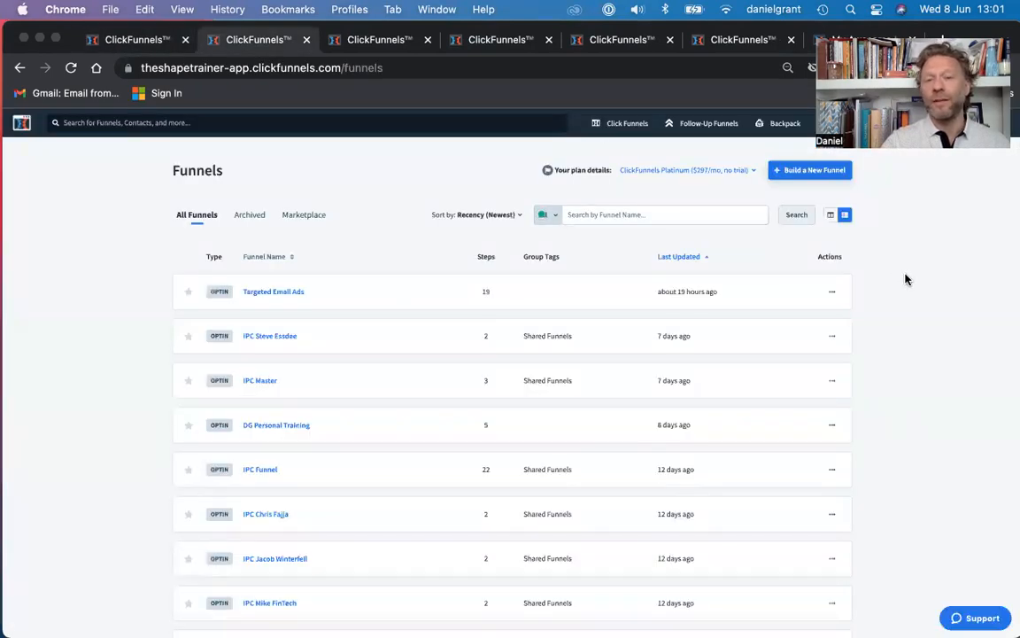
pyautogui.scroll(-1, 905, 280)
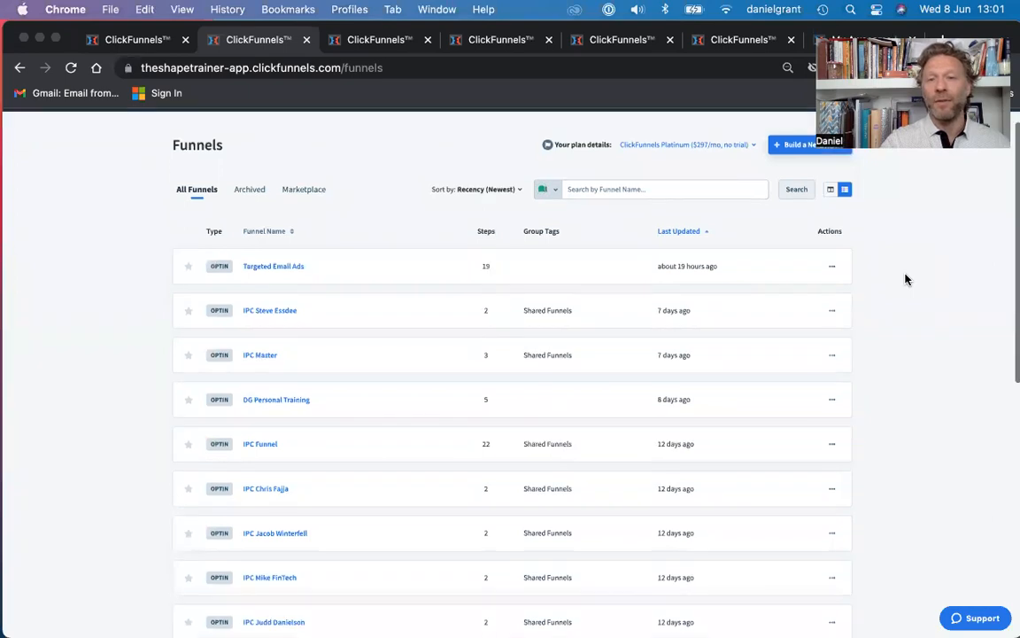
pyautogui.scroll(1, 905, 280)
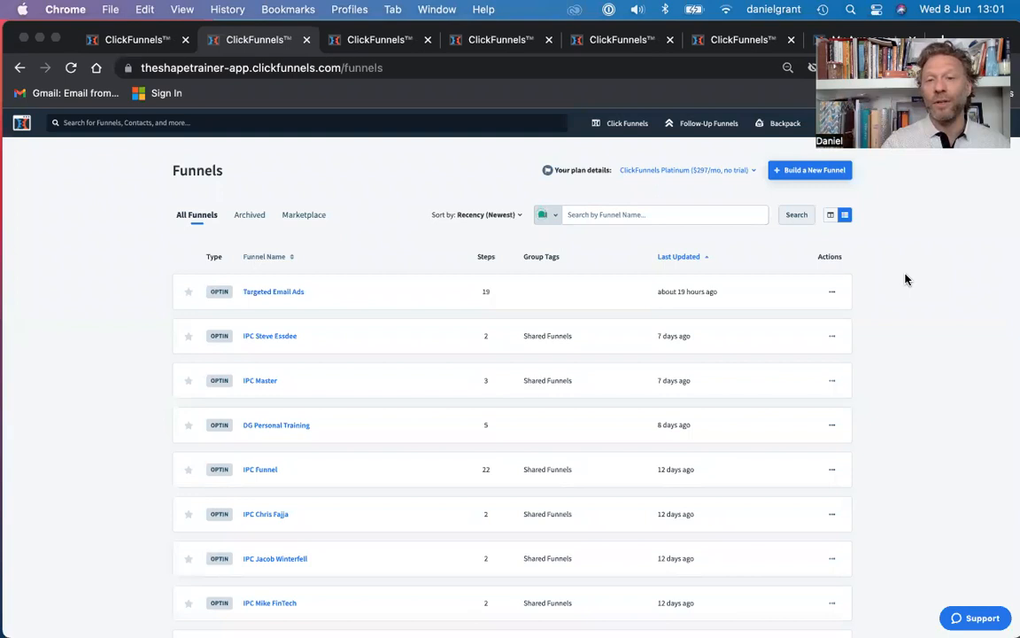
pyautogui.scroll(-1, 905, 280)
pyautogui.scroll(1, 906, 280)
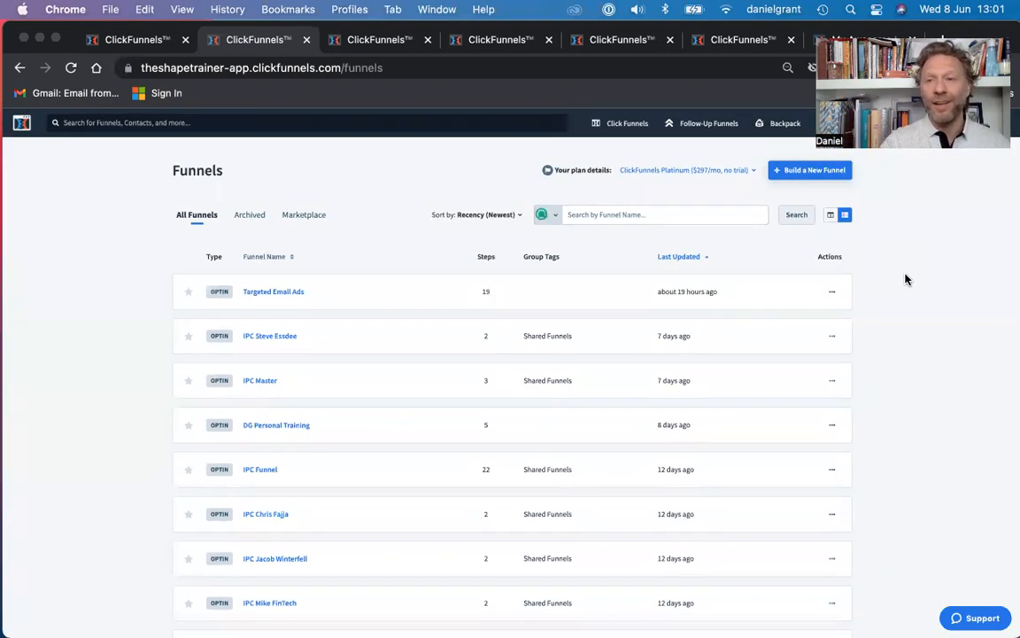
pyautogui.scroll(-1, 905, 280)
pyautogui.scroll(1, 906, 280)
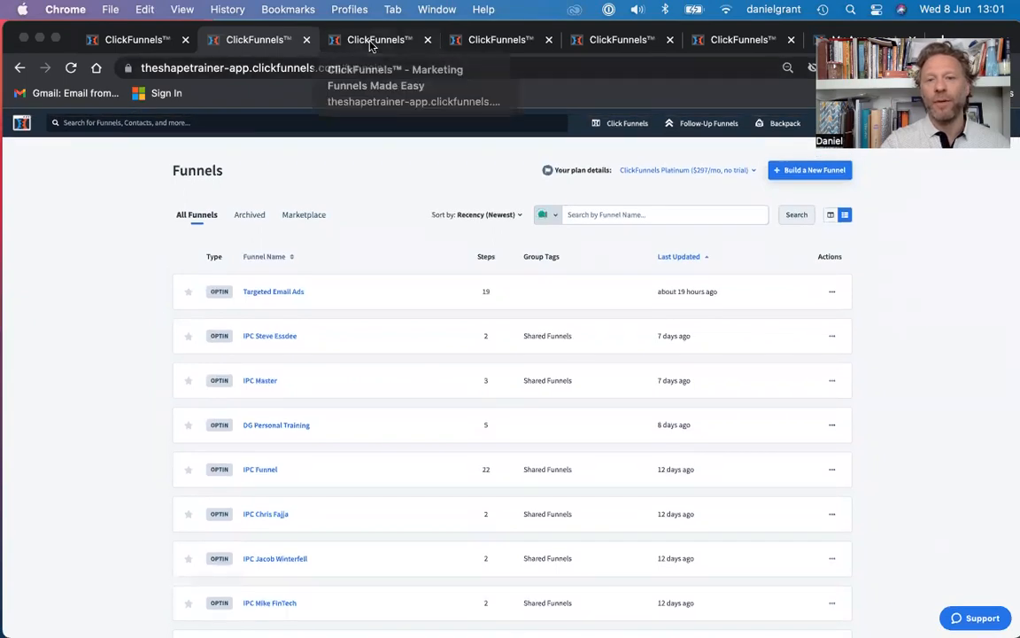
# Review the classic builder's funnel creation stages, from choosing a goal to naming the email optin funnel
pyautogui.click(372, 44)
pyautogui.click(259, 43)
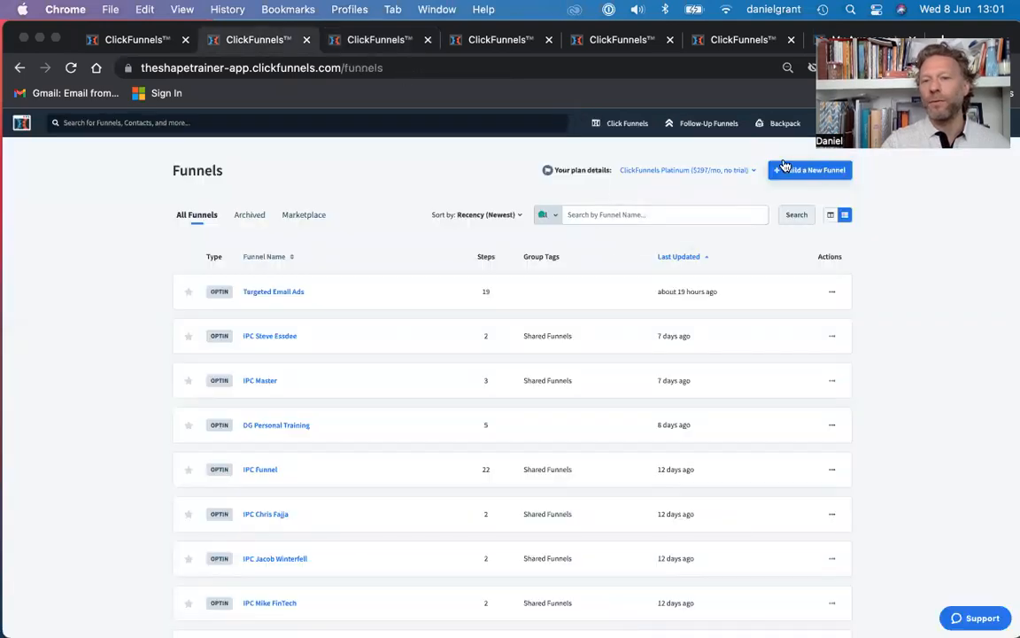
pyautogui.click(381, 43)
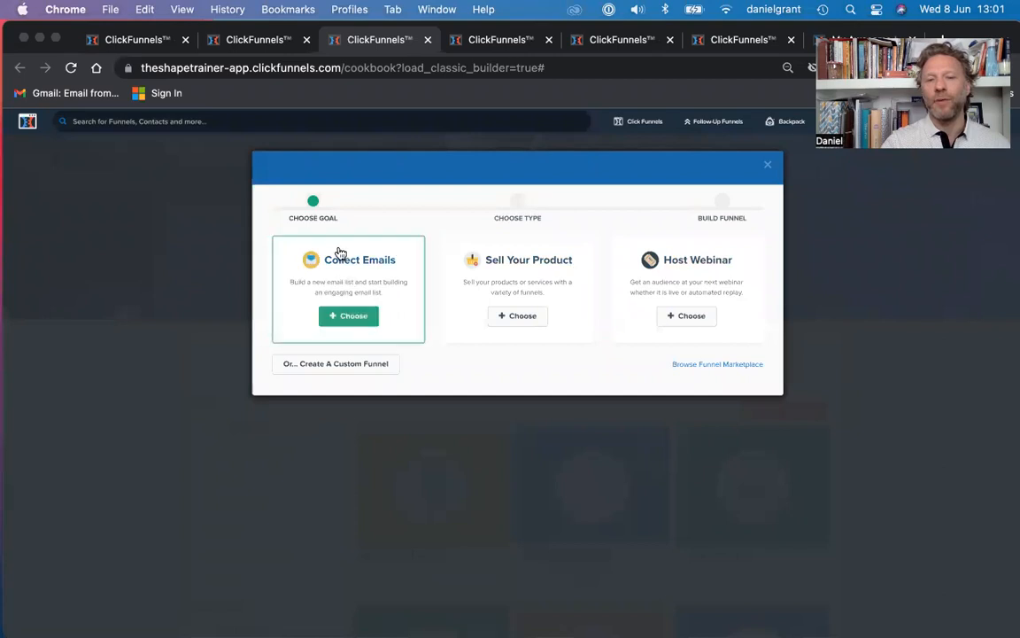
pyautogui.click(492, 42)
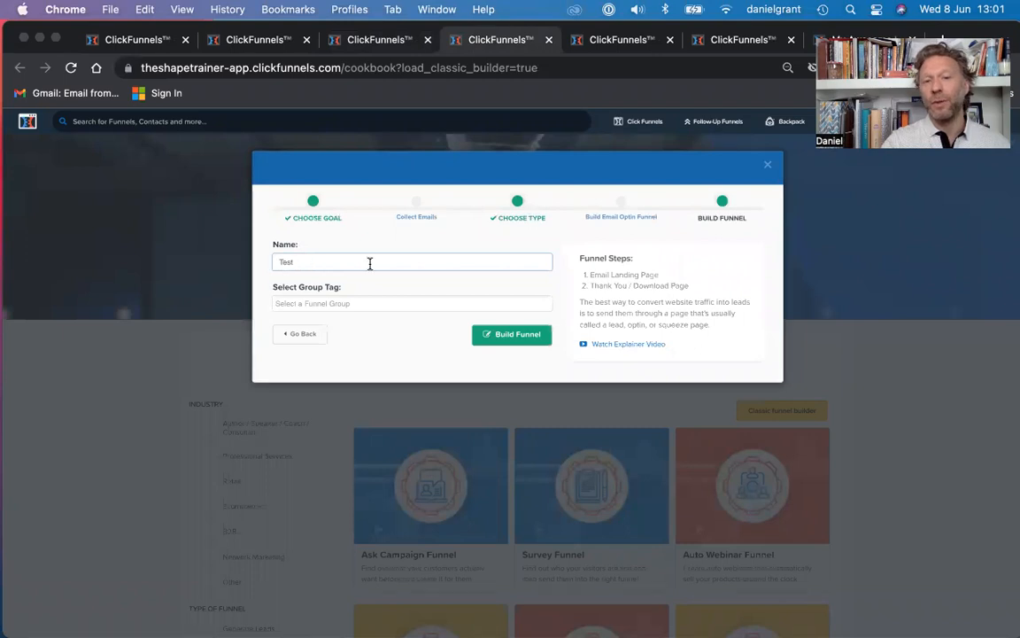
# Bring up the TEST funnel's Optin step and browse its email optin templates
pyautogui.click(608, 46)
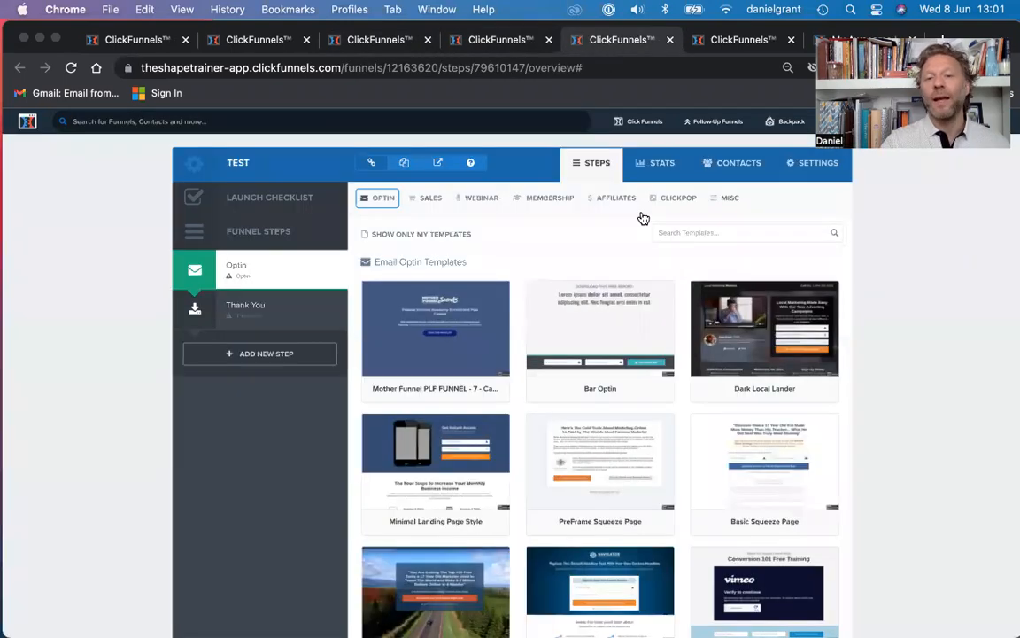
pyautogui.moveTo(769, 344)
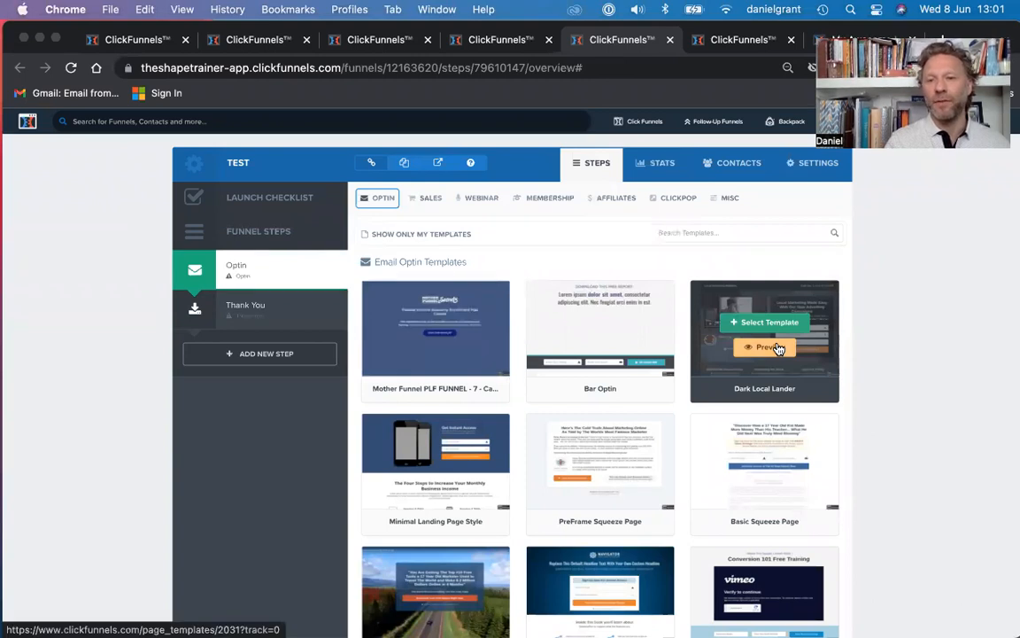
pyautogui.scroll(-3, 802, 424)
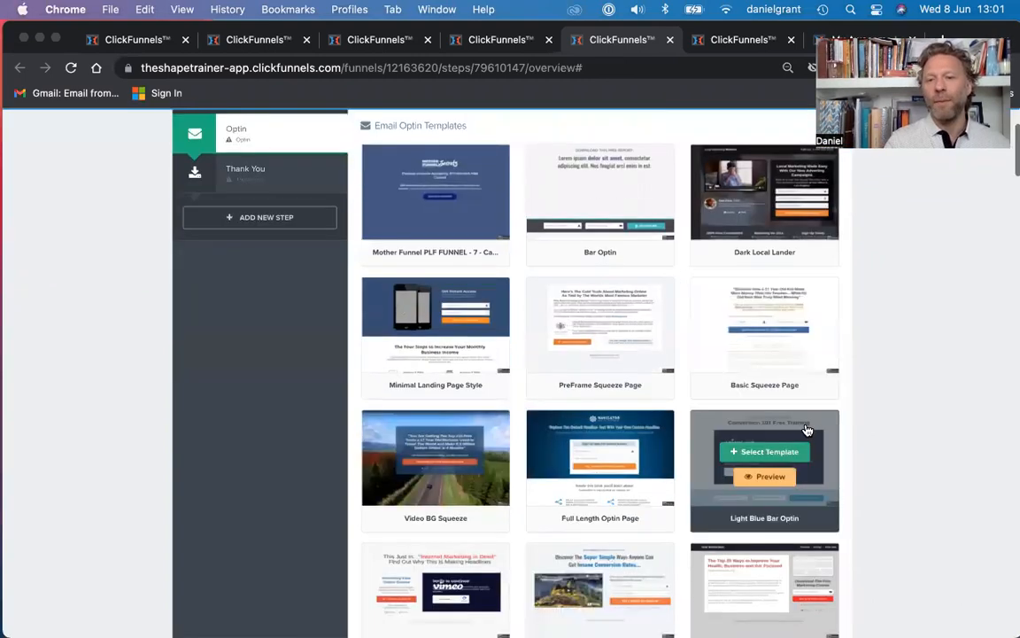
pyautogui.scroll(-5, 807, 431)
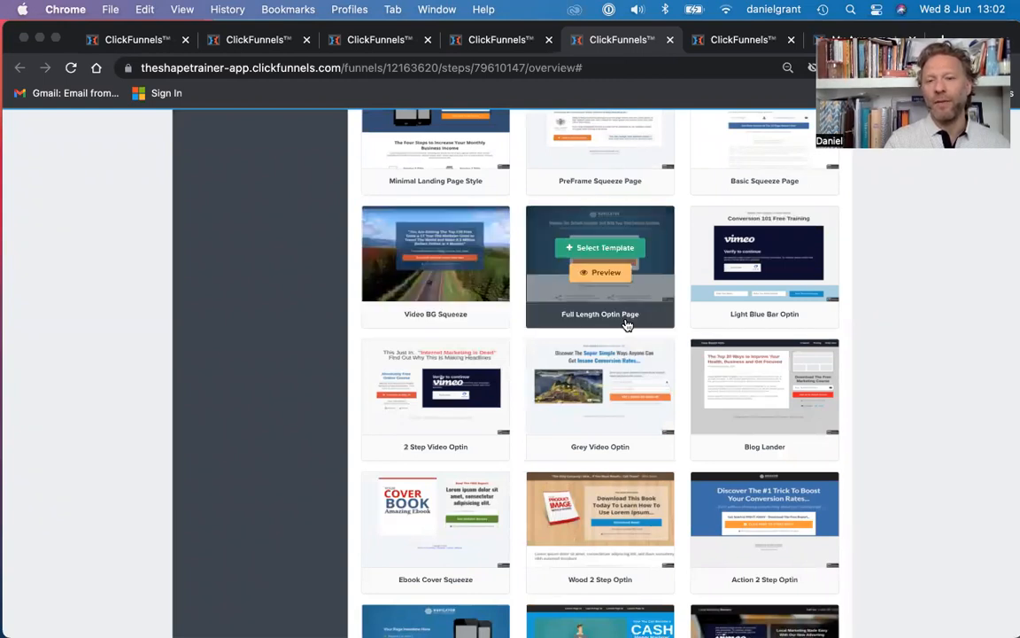
pyautogui.scroll(-1, 627, 323)
pyautogui.scroll(5, 626, 326)
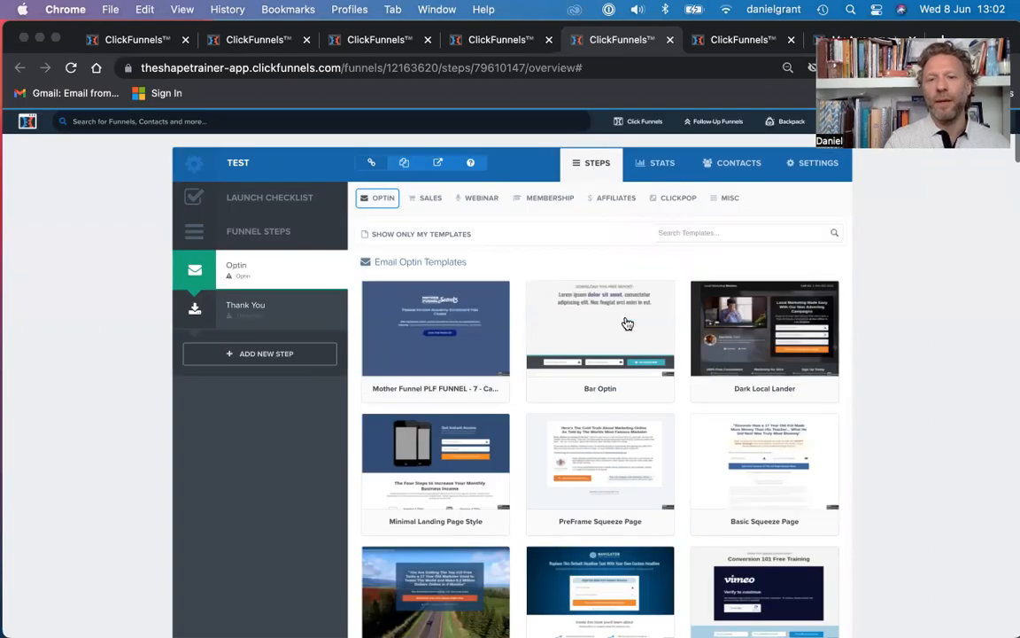
# Examine the template categories and the remaining optin templates through to Optin Blank Start
pyautogui.click(381, 202)
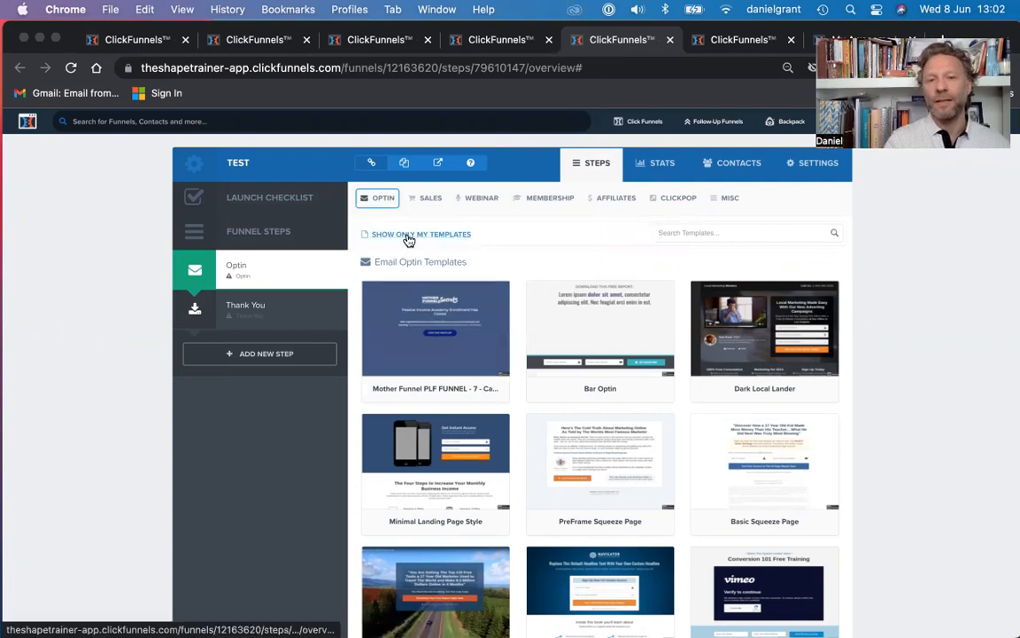
pyautogui.moveTo(432, 199)
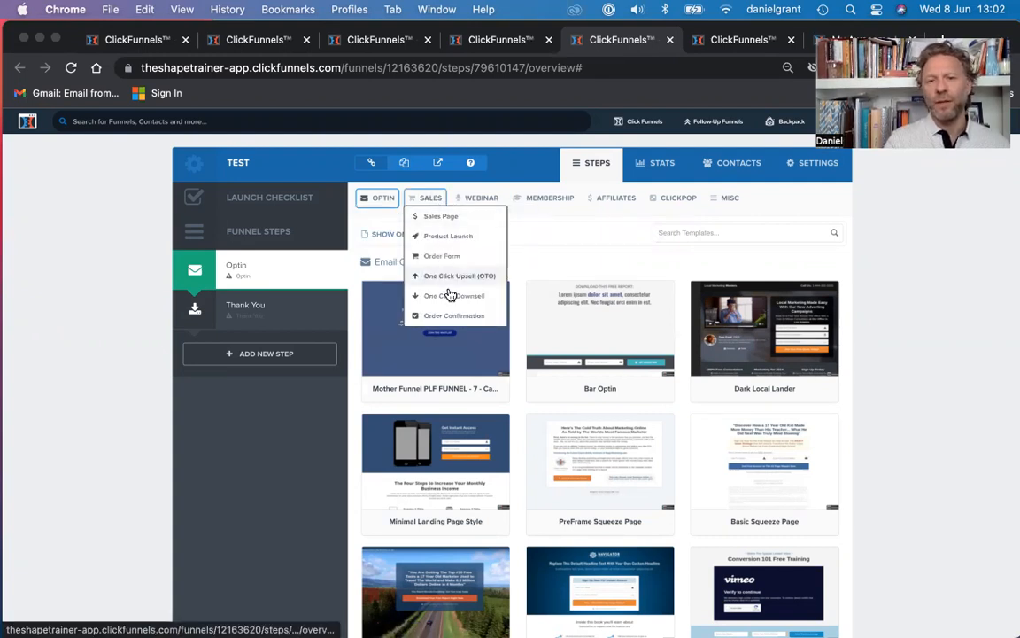
pyautogui.moveTo(550, 198)
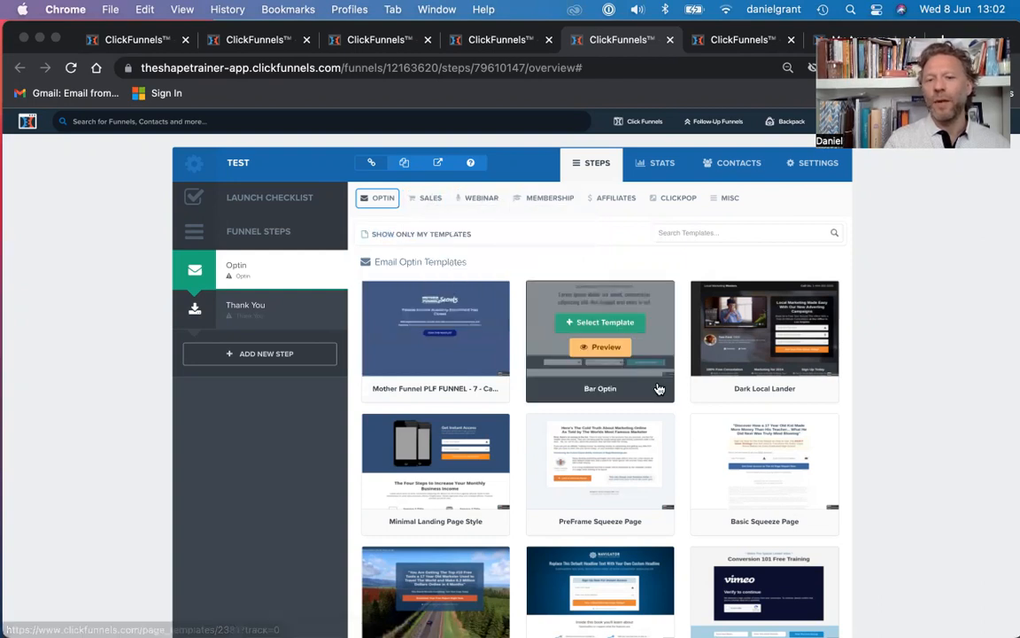
pyautogui.moveTo(697, 441)
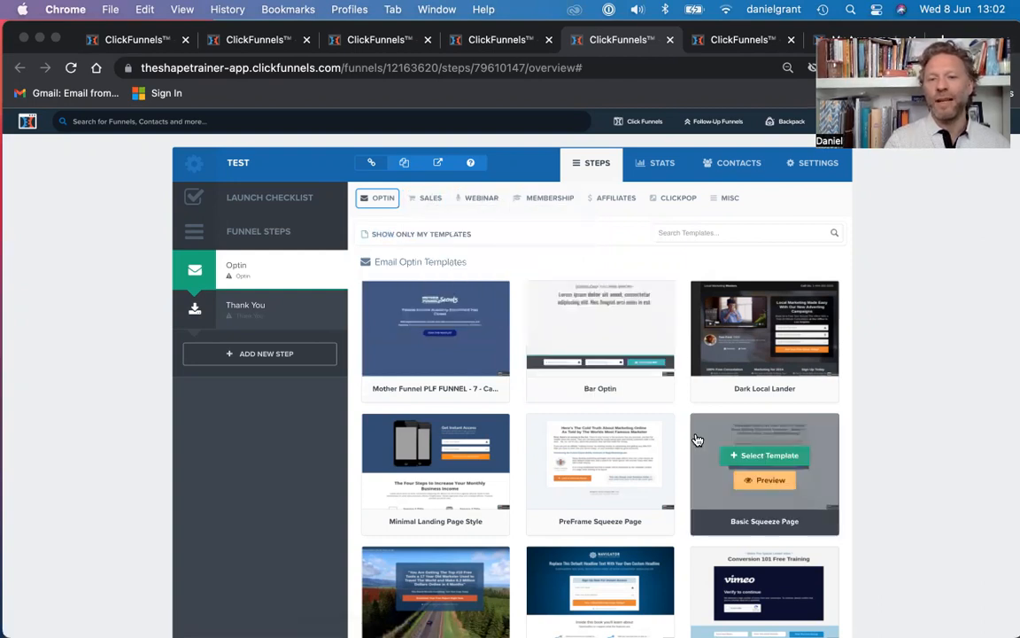
pyautogui.scroll(-10, 698, 441)
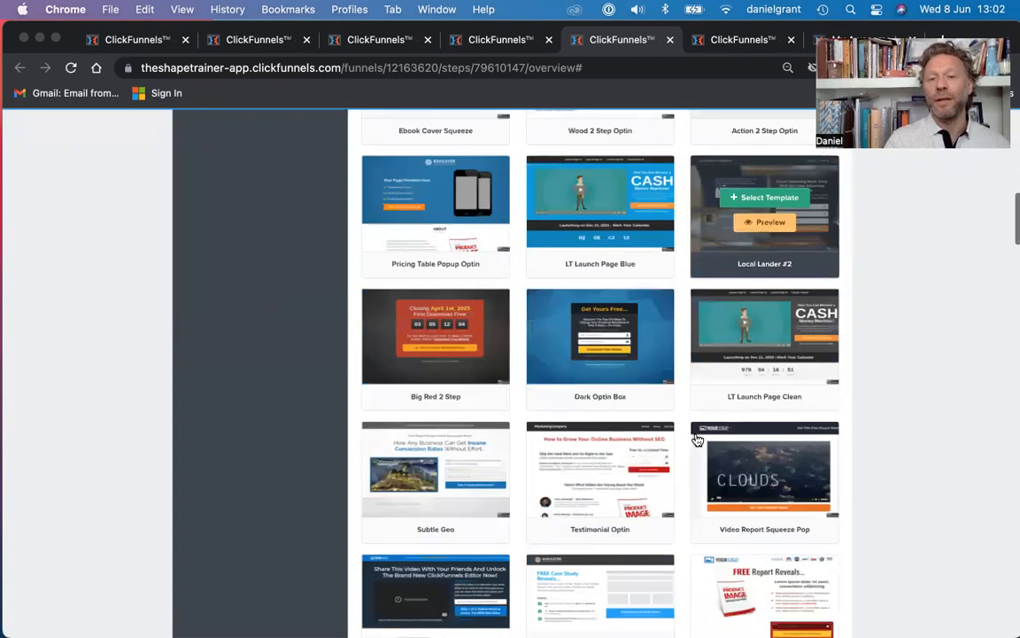
pyautogui.scroll(-15, 674, 371)
pyautogui.scroll(-15, 675, 375)
pyautogui.moveTo(605, 385)
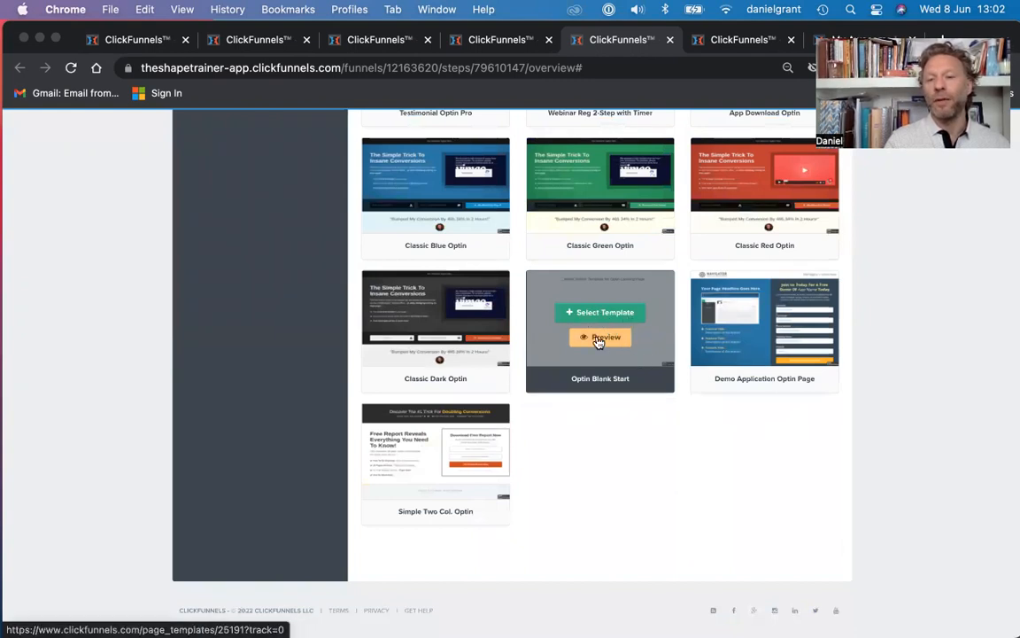
# Go from the Optin step's overview to its blank page in the editor and add a headline below the starter text
pyautogui.click(735, 43)
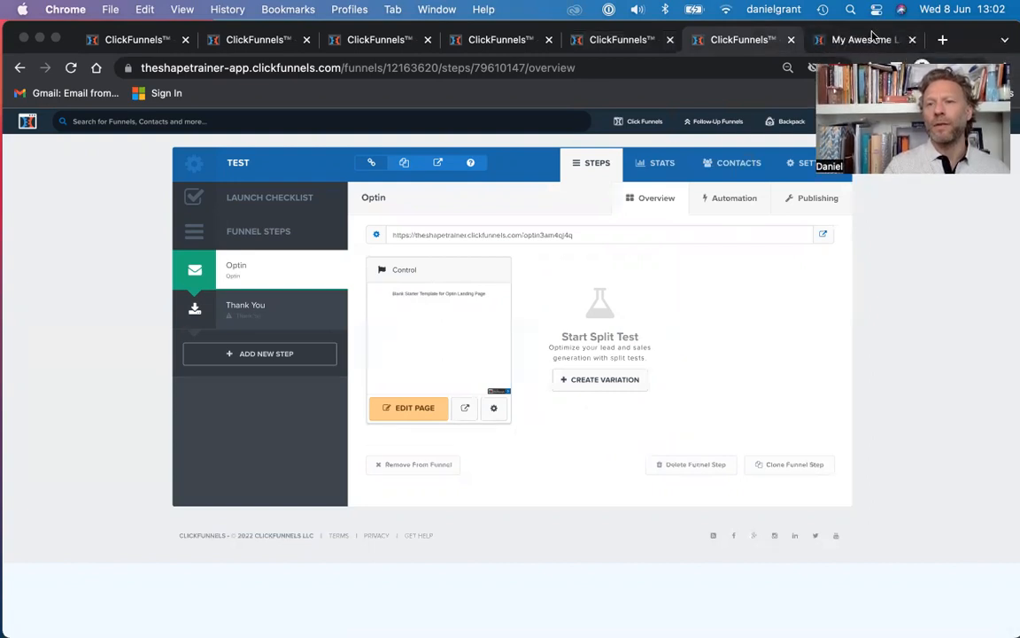
pyautogui.click(871, 38)
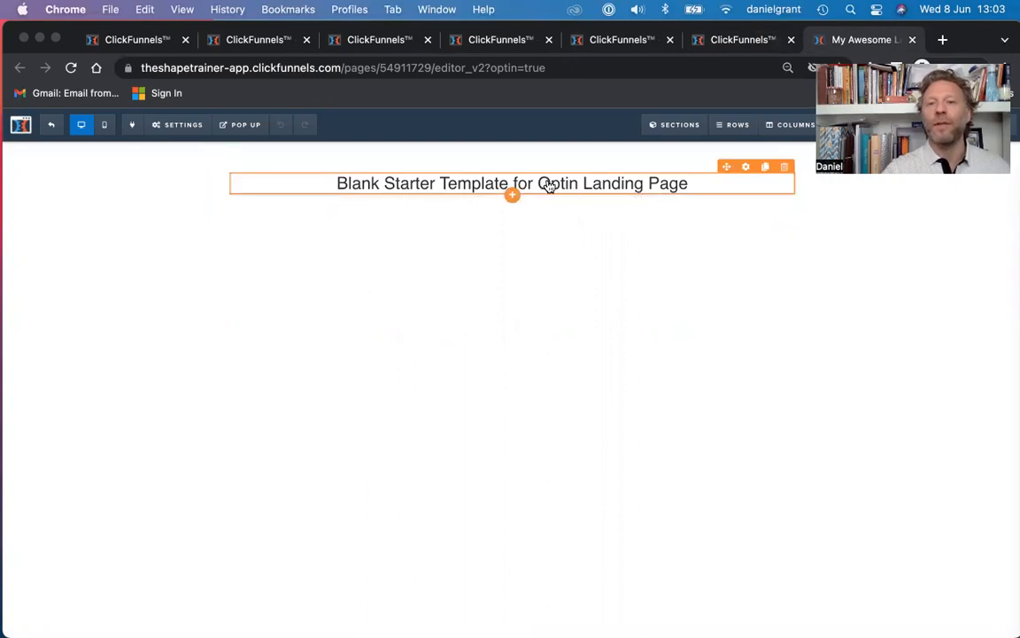
pyautogui.moveTo(512, 195)
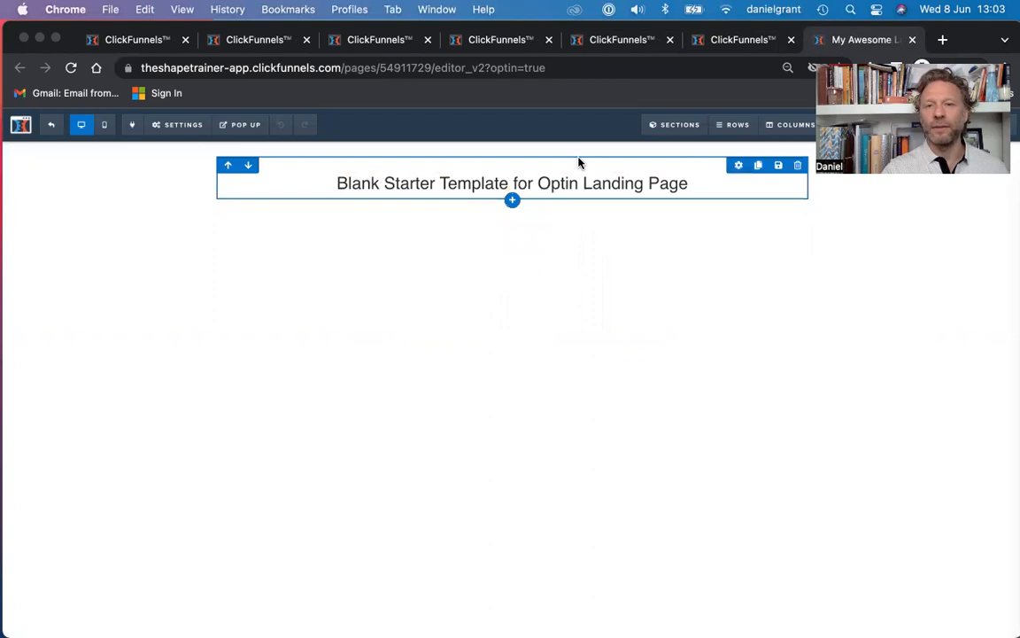
pyautogui.click(514, 194)
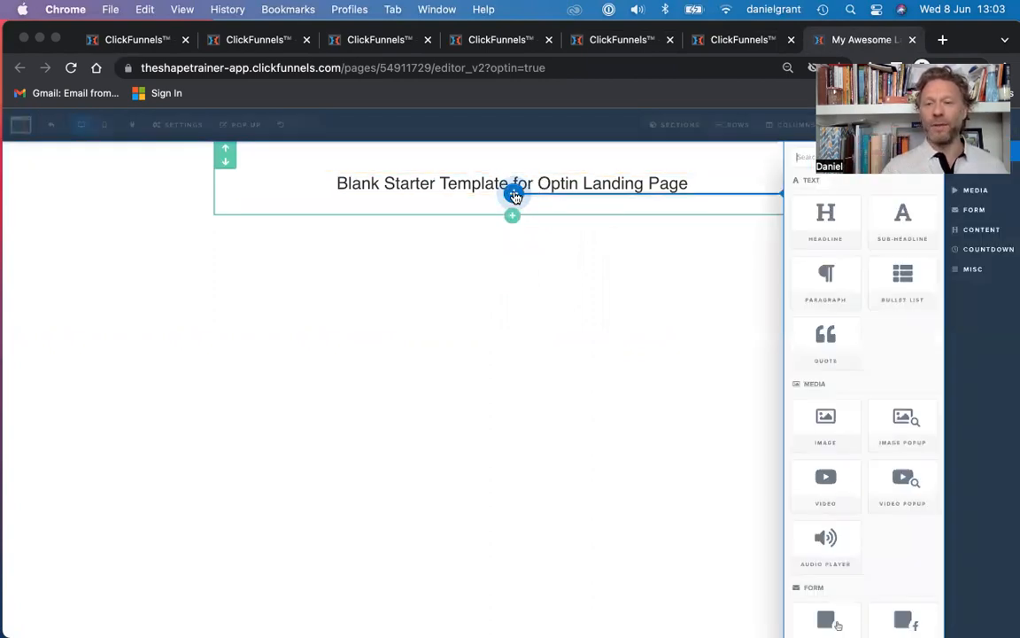
pyautogui.click(814, 218)
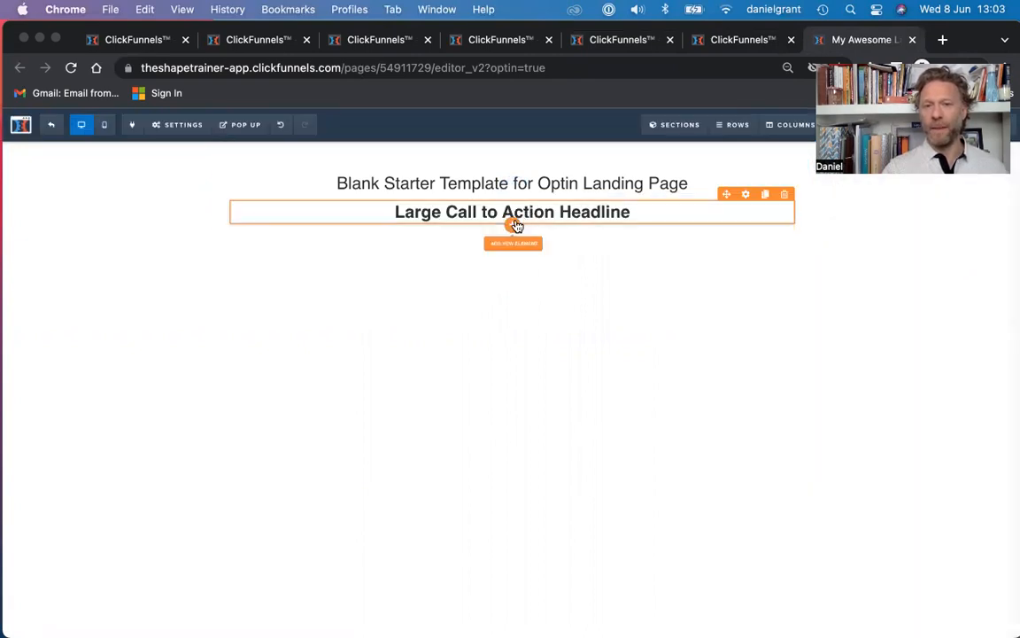
# Add a sub-headline below the large call to action headline, with a form input field beneath it
pyautogui.click(514, 224)
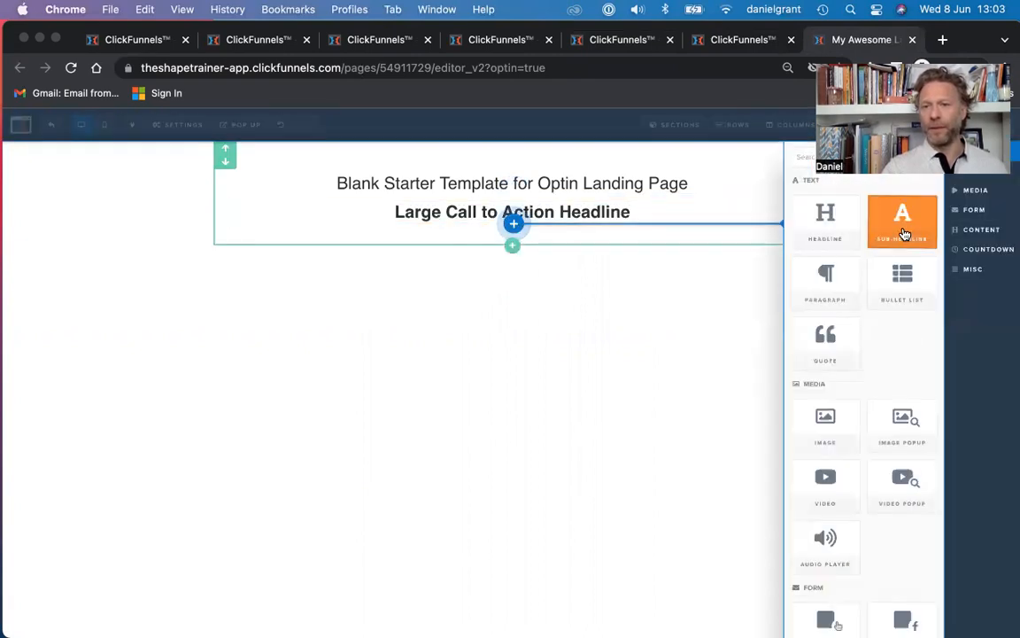
pyautogui.click(905, 232)
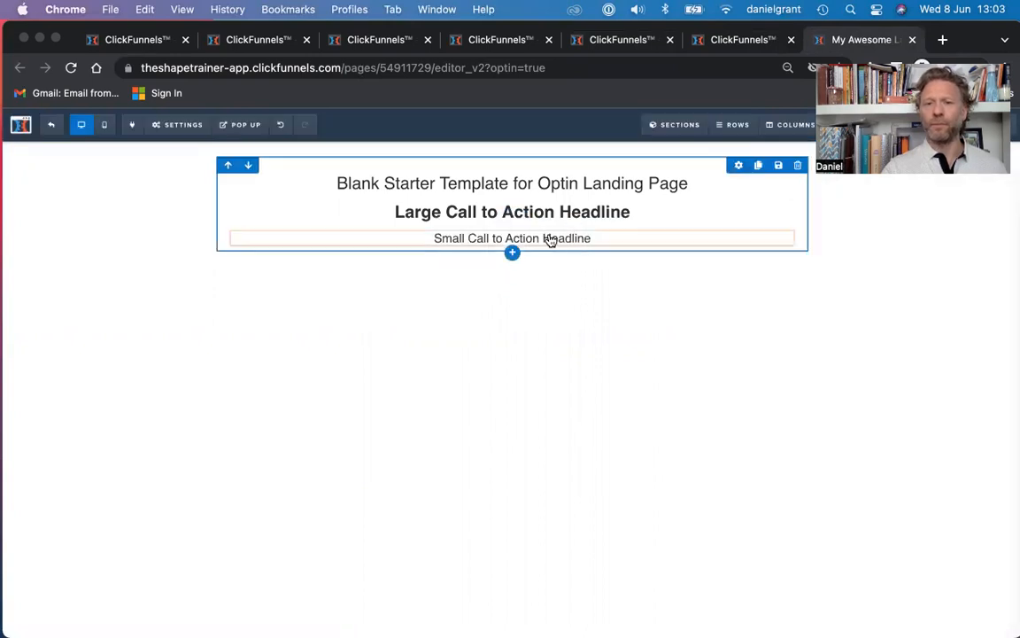
pyautogui.click(513, 245)
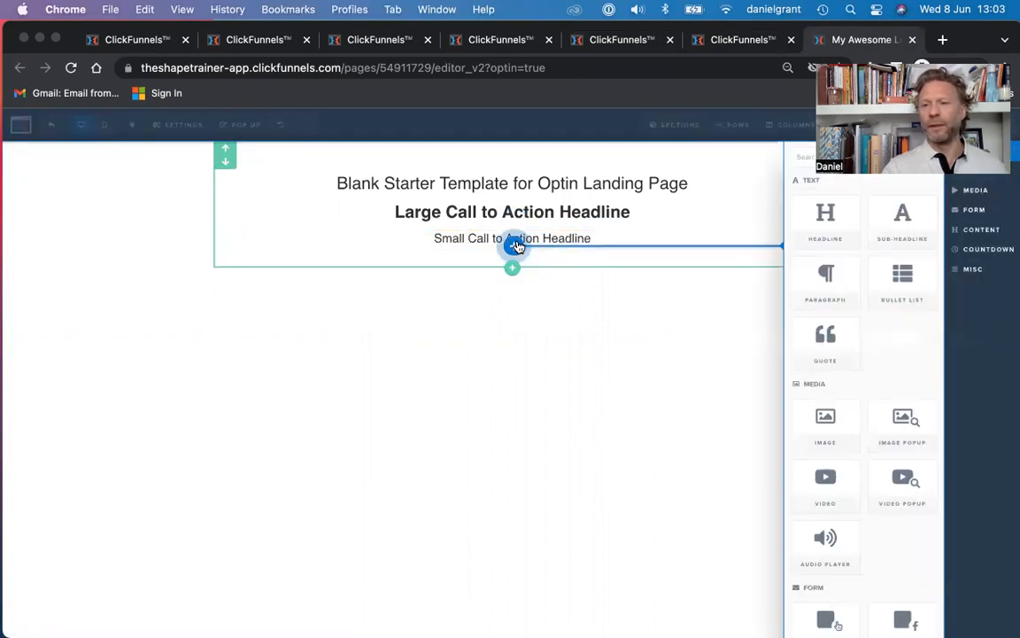
pyautogui.scroll(-3, 852, 408)
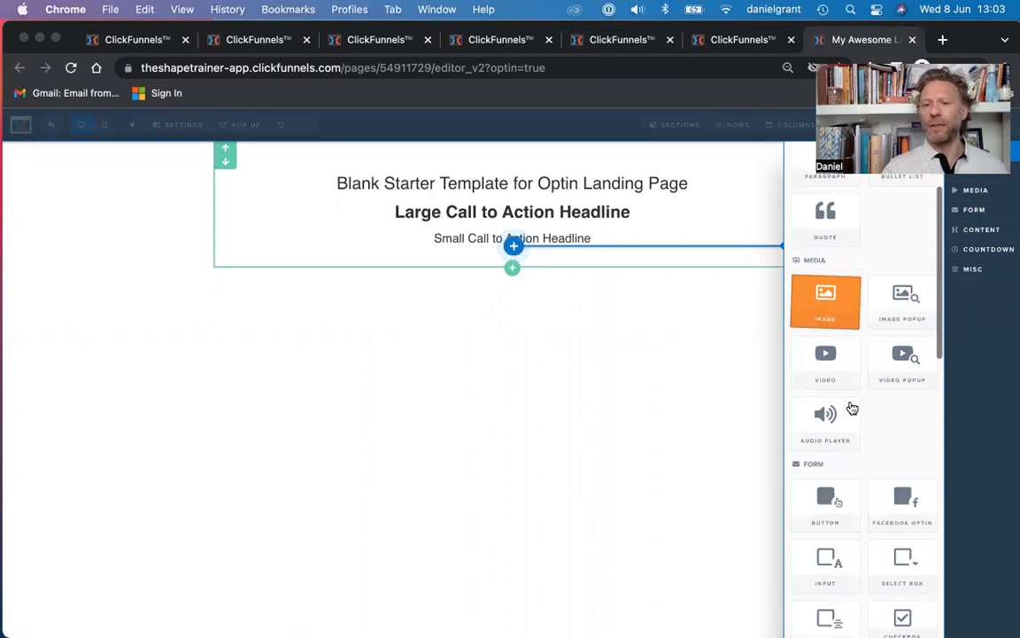
pyautogui.scroll(-2, 852, 408)
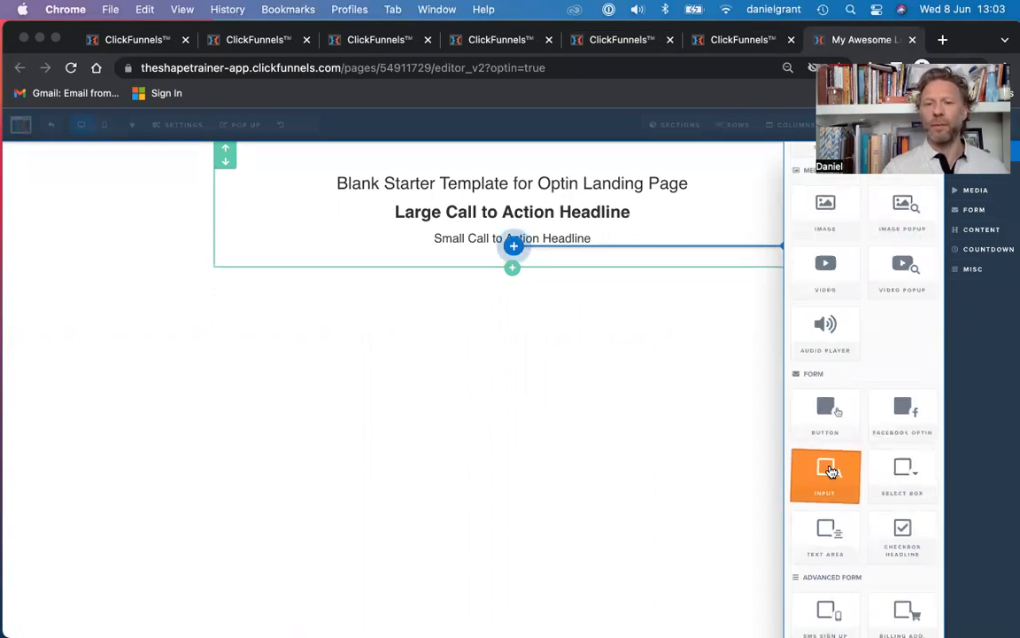
pyautogui.click(831, 470)
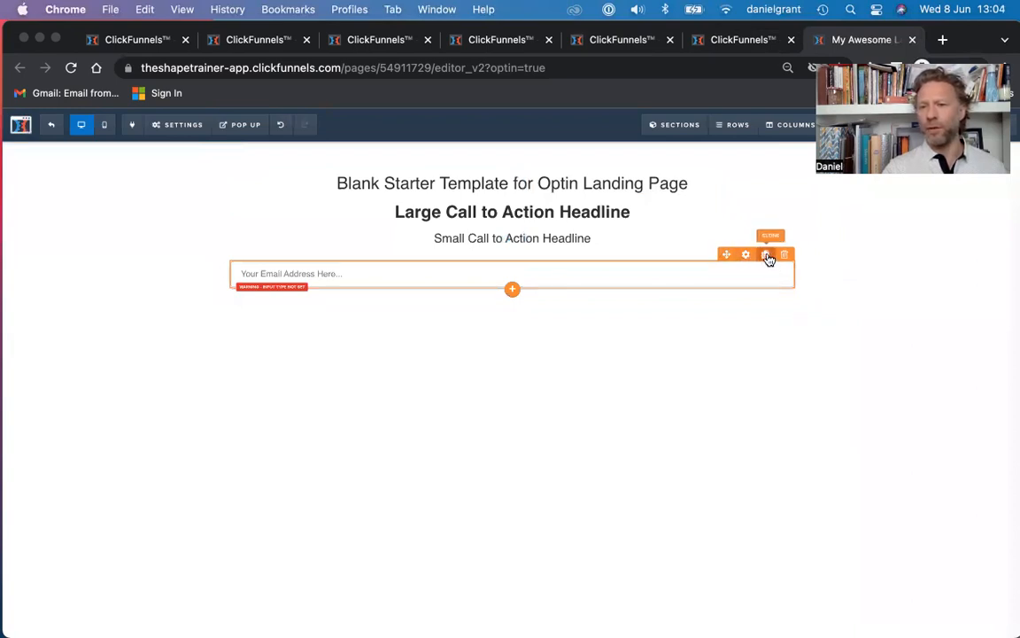
# Duplicate the email input field and add a sign-up button below the copy
pyautogui.click(767, 257)
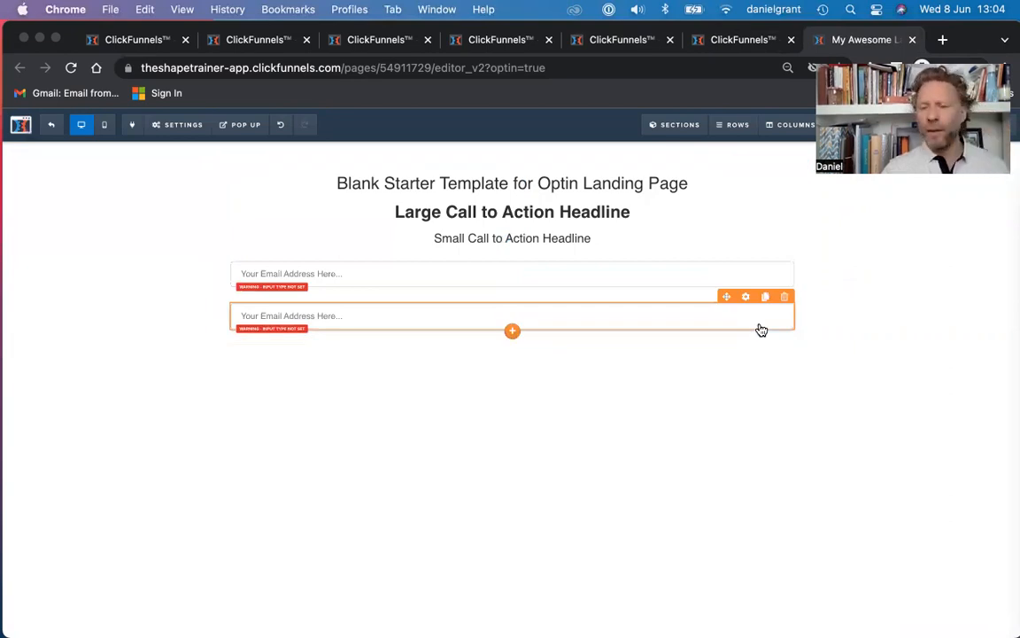
pyautogui.click(514, 332)
pyautogui.scroll(-3, 848, 503)
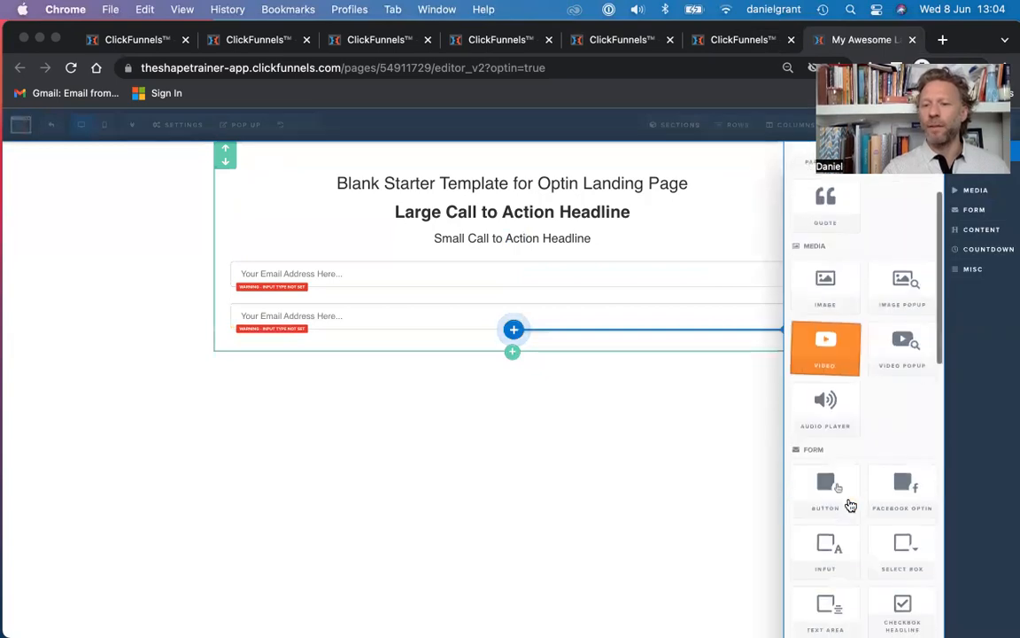
pyautogui.click(831, 495)
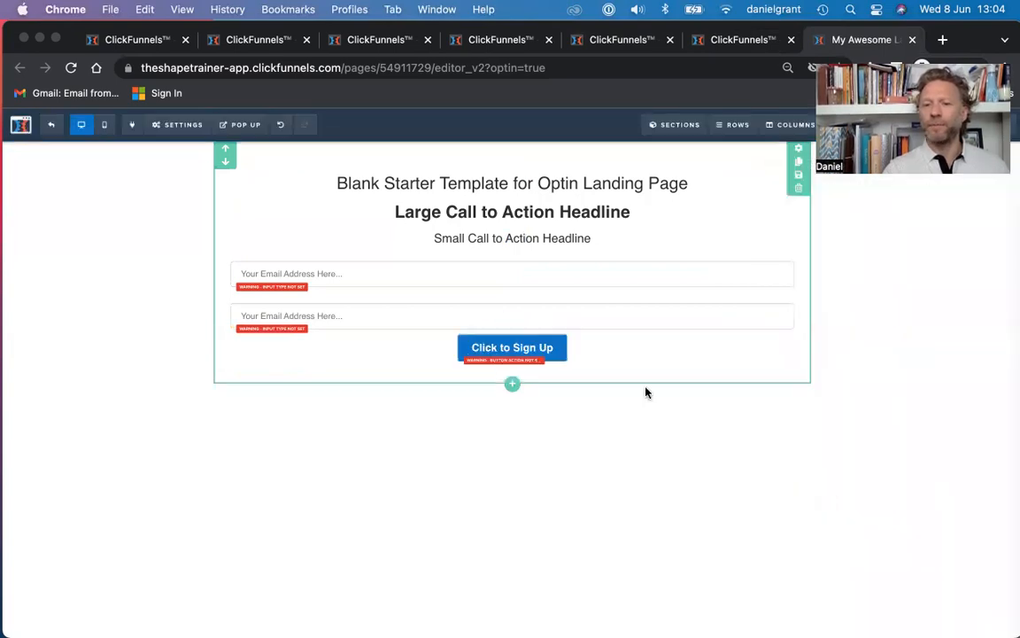
# Examine the page elements that can be added below the sign-up button, from text and media to form, countdown and content blocks
pyautogui.click(511, 366)
pyautogui.scroll(-5, 897, 470)
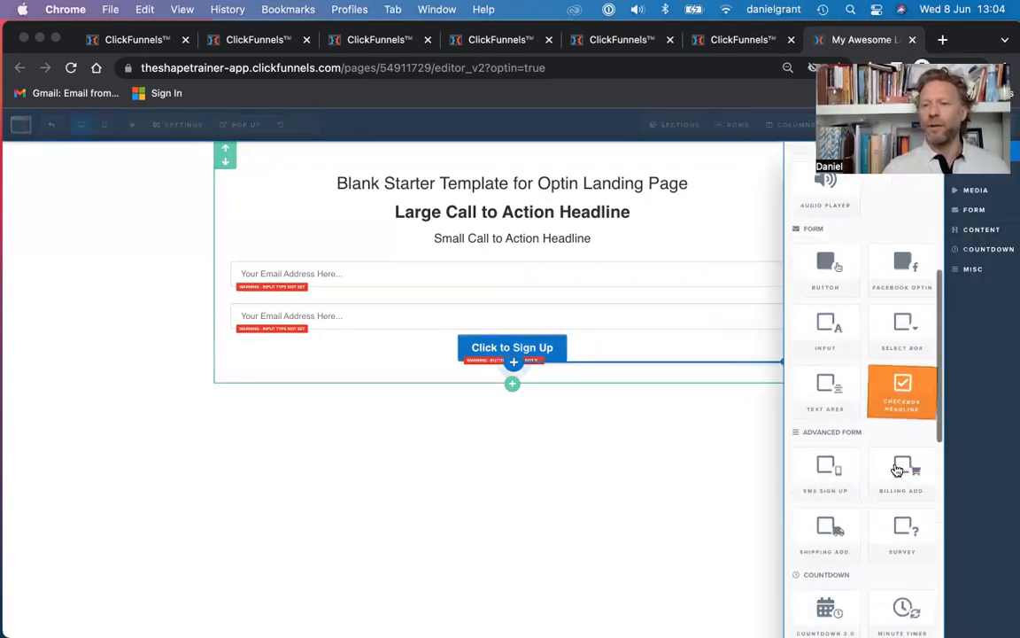
pyautogui.scroll(-2, 893, 403)
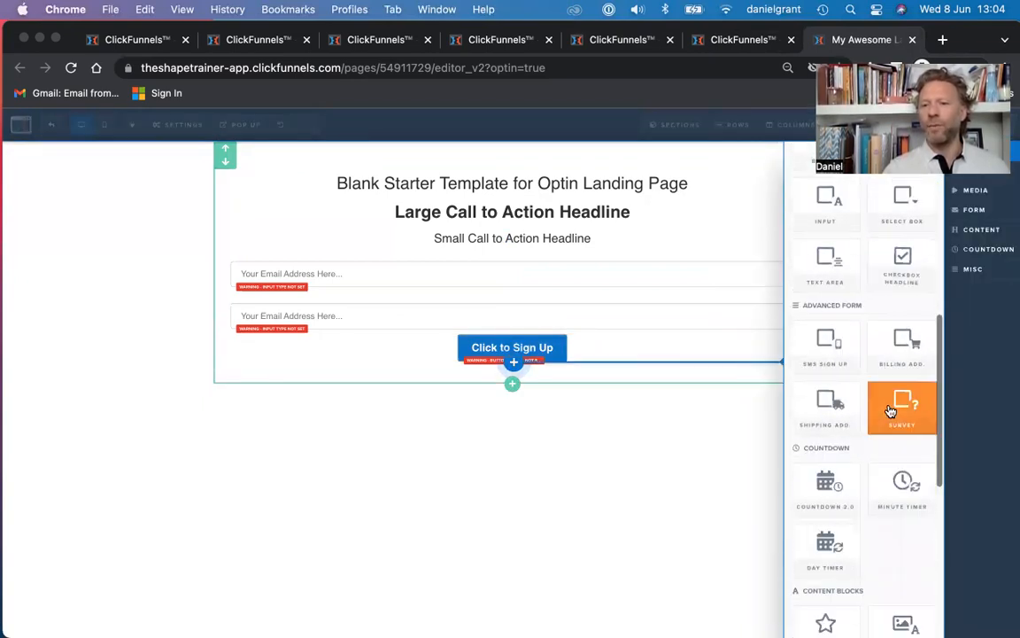
pyautogui.scroll(1, 891, 410)
pyautogui.scroll(-3, 891, 410)
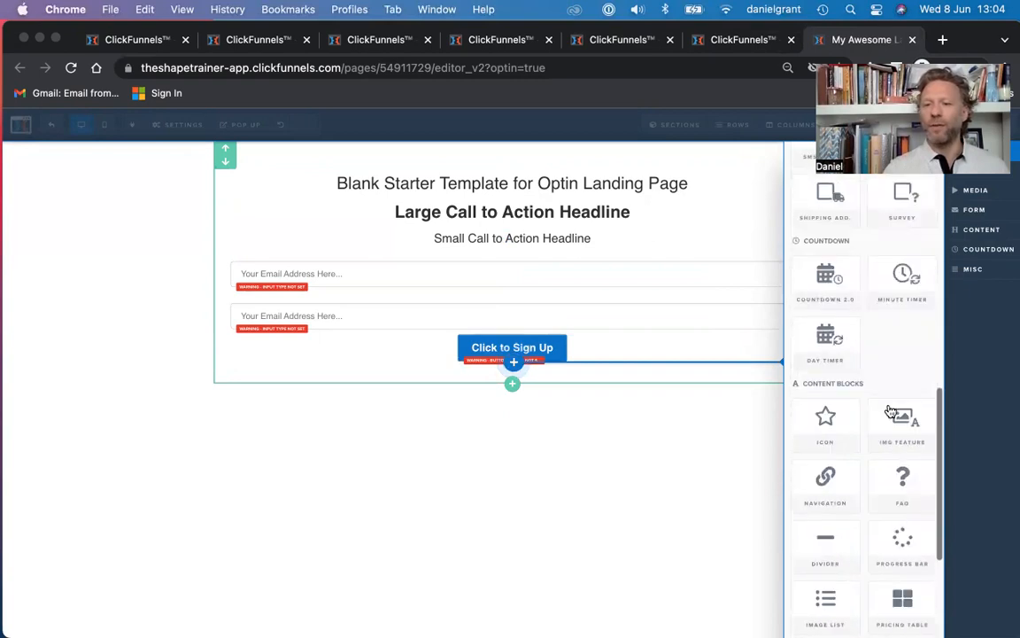
pyautogui.scroll(8, 889, 412)
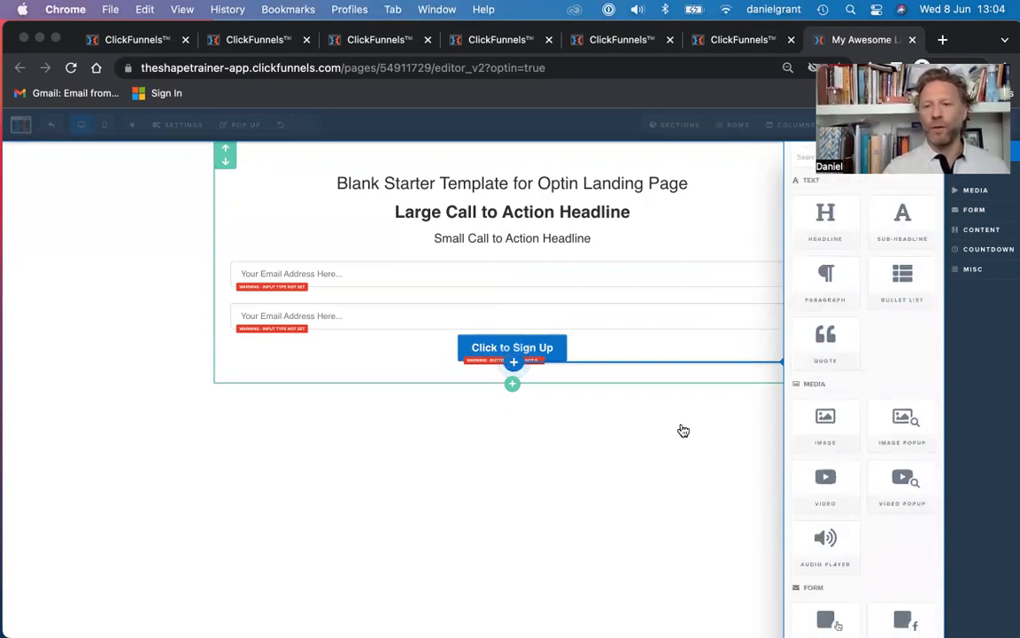
pyautogui.click(683, 430)
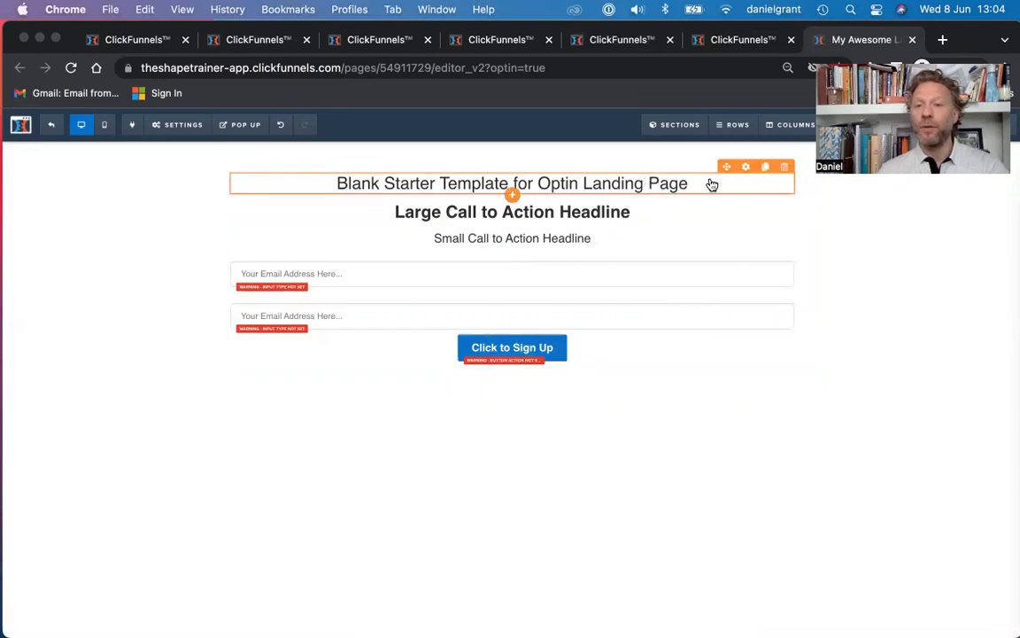
# Delete the blank starter template text and reword the large headline as "How to create a solo ad landing page for beginners"
pyautogui.click(786, 168)
pyautogui.click(644, 156)
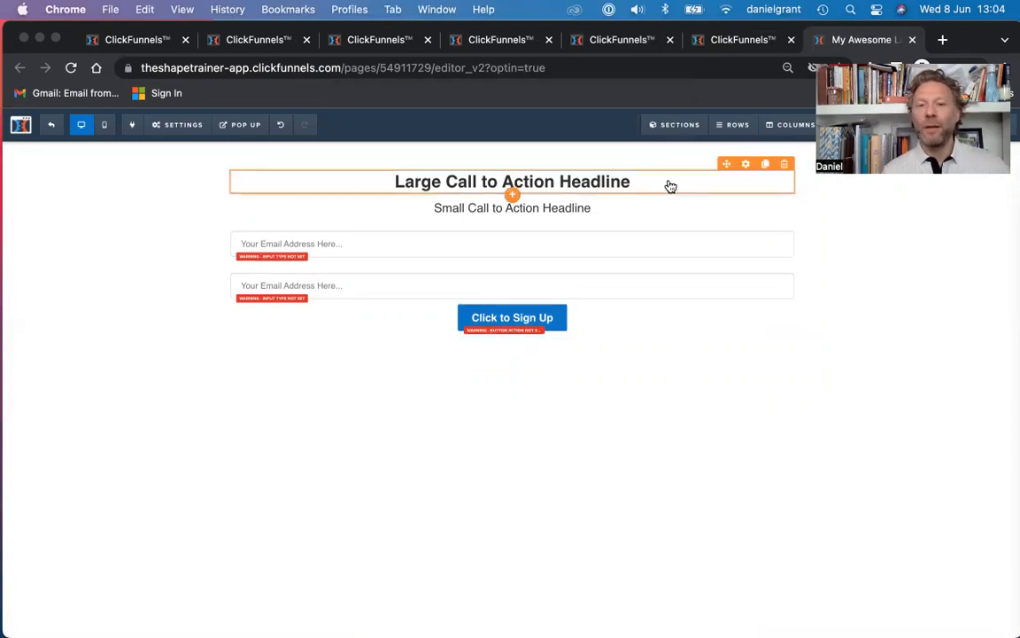
pyautogui.click(590, 186)
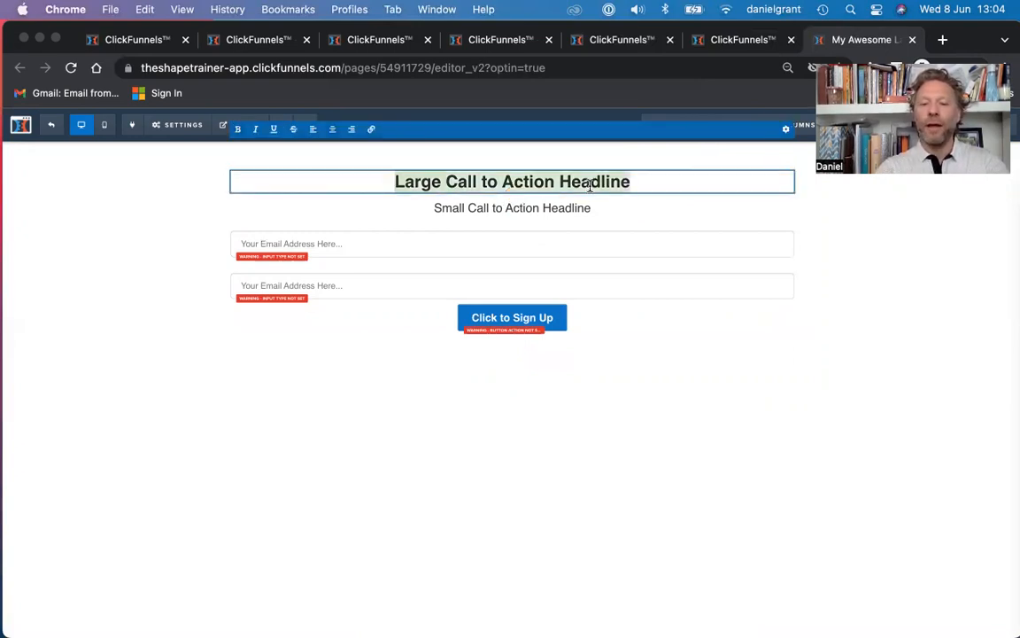
pyautogui.write('How')
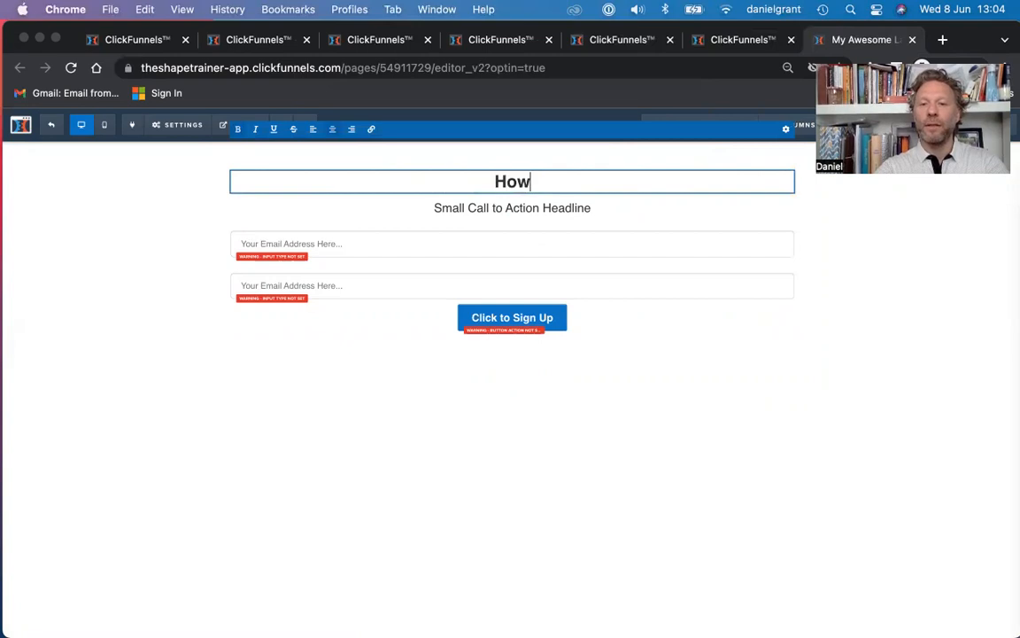
pyautogui.write(' to ')
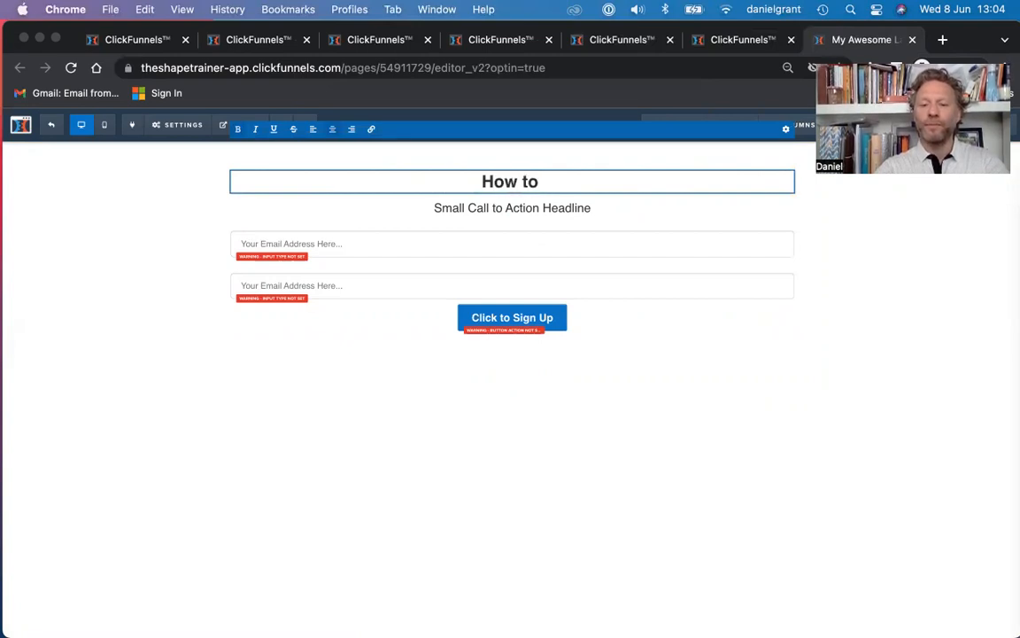
pyautogui.write('cre')
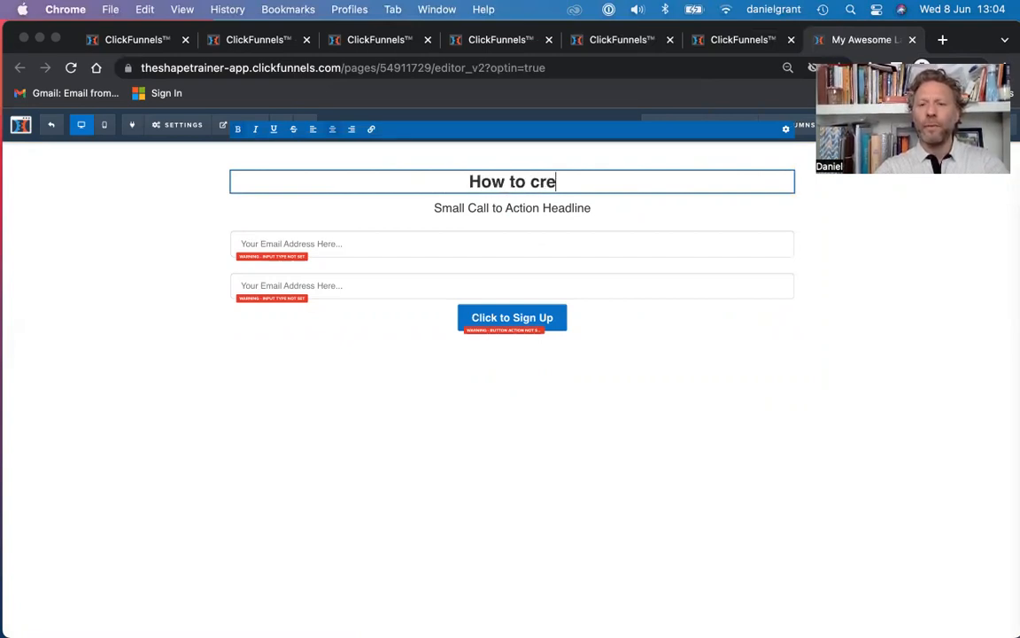
pyautogui.write('ate ')
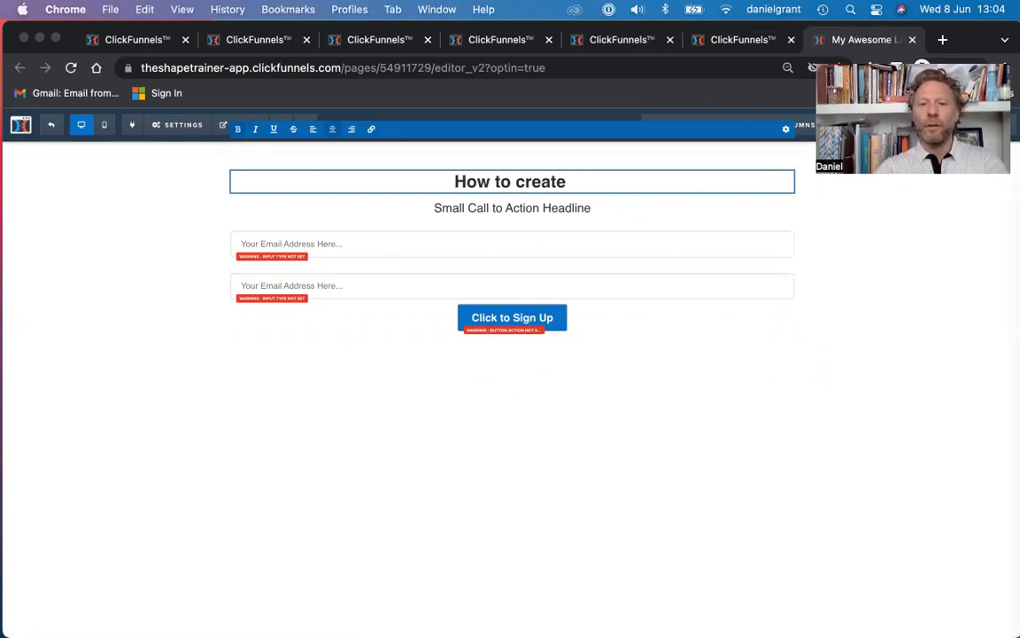
pyautogui.write('a sol')
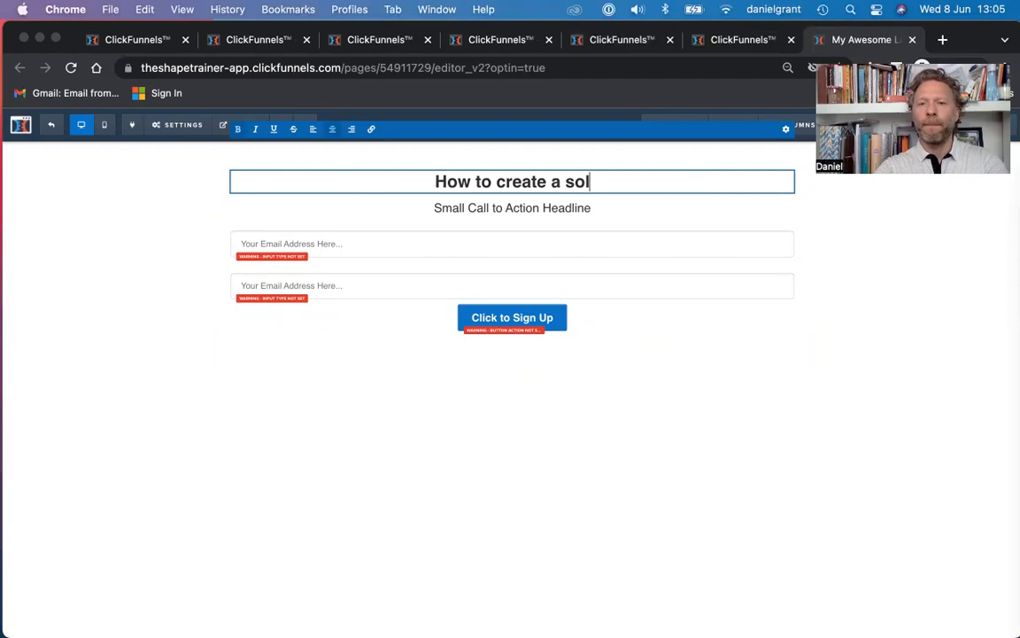
pyautogui.write('o ad landing pag')
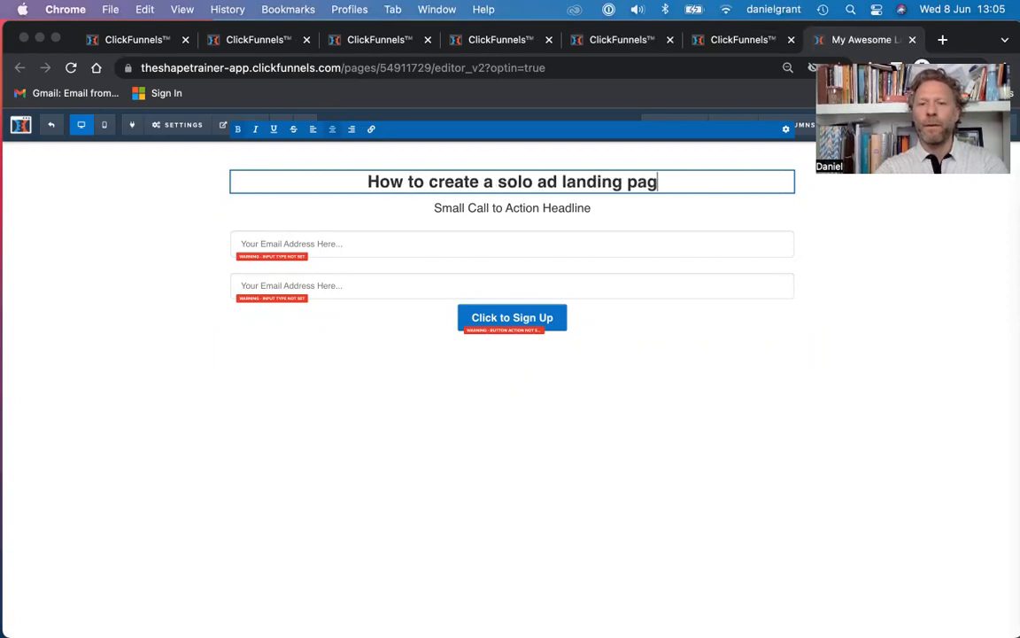
pyautogui.write('e for beginners')
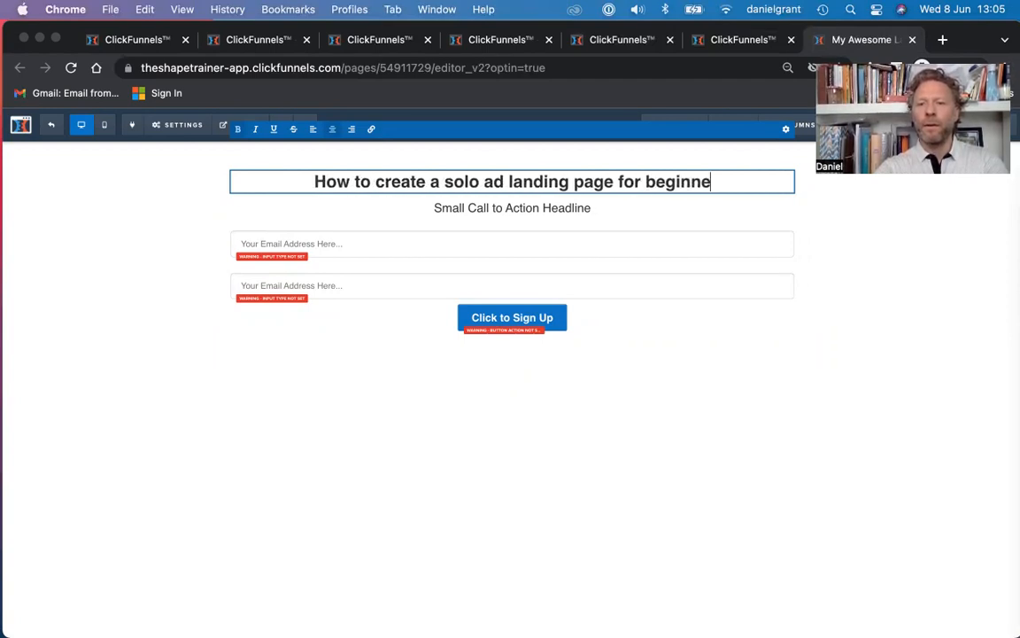
pyautogui.click(879, 236)
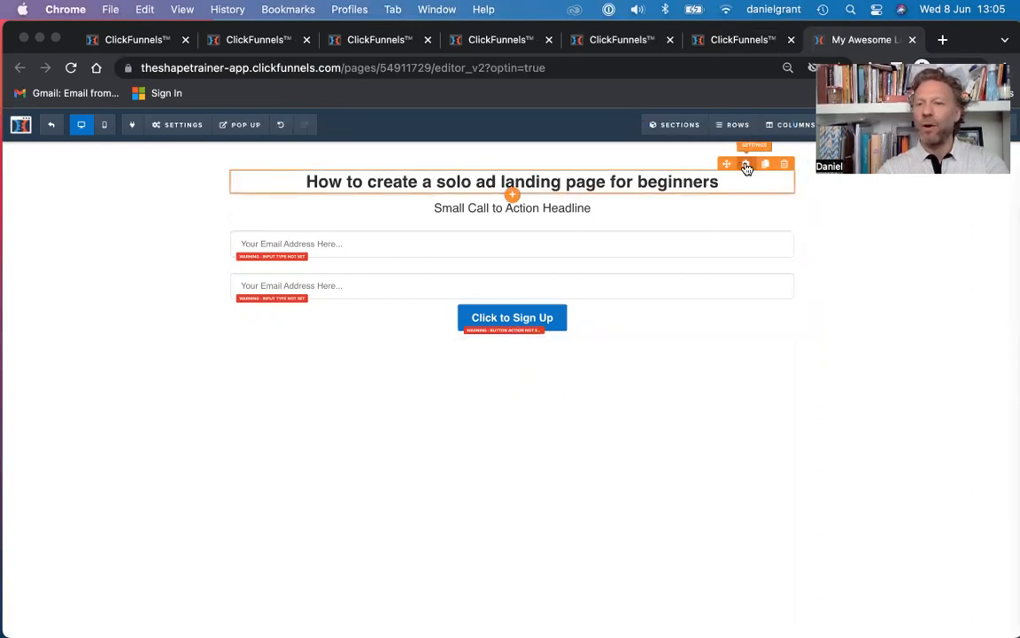
# Try Roboto as the large headline's font family and settle on Oxygen
pyautogui.click(747, 166)
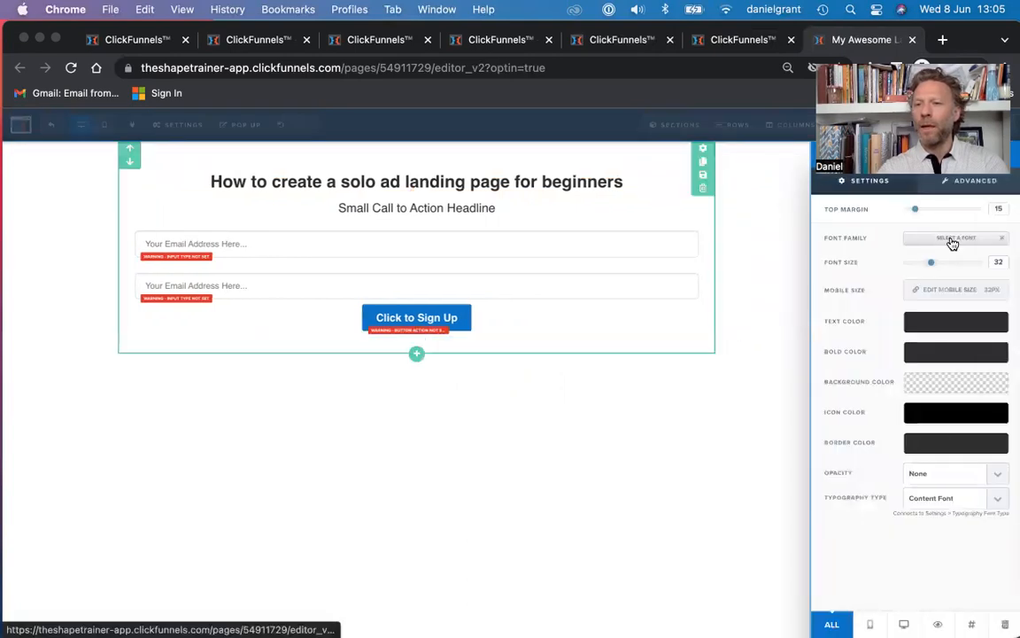
pyautogui.click(952, 241)
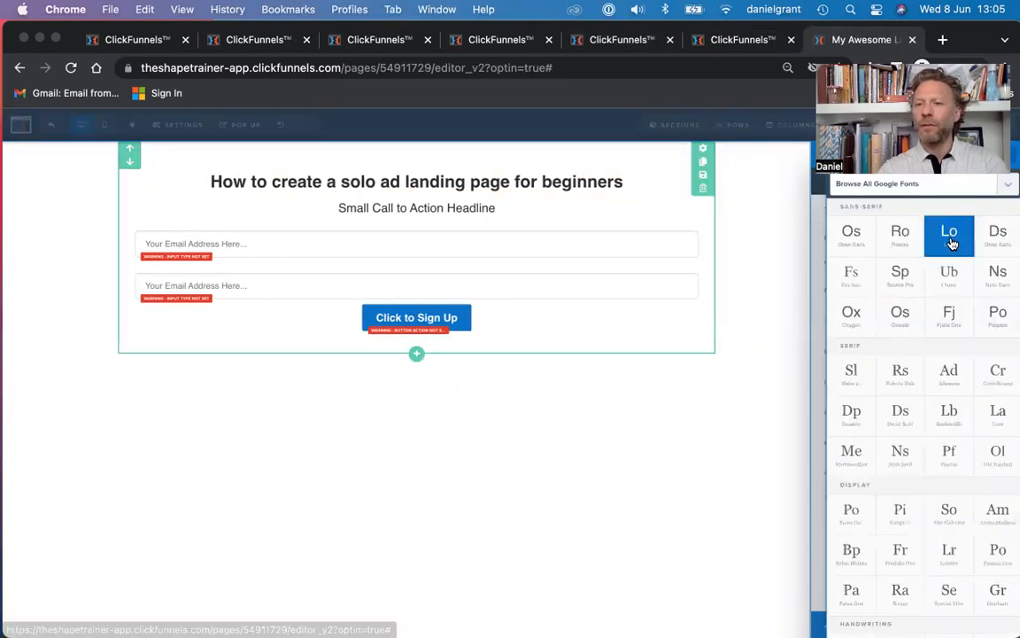
pyautogui.click(900, 236)
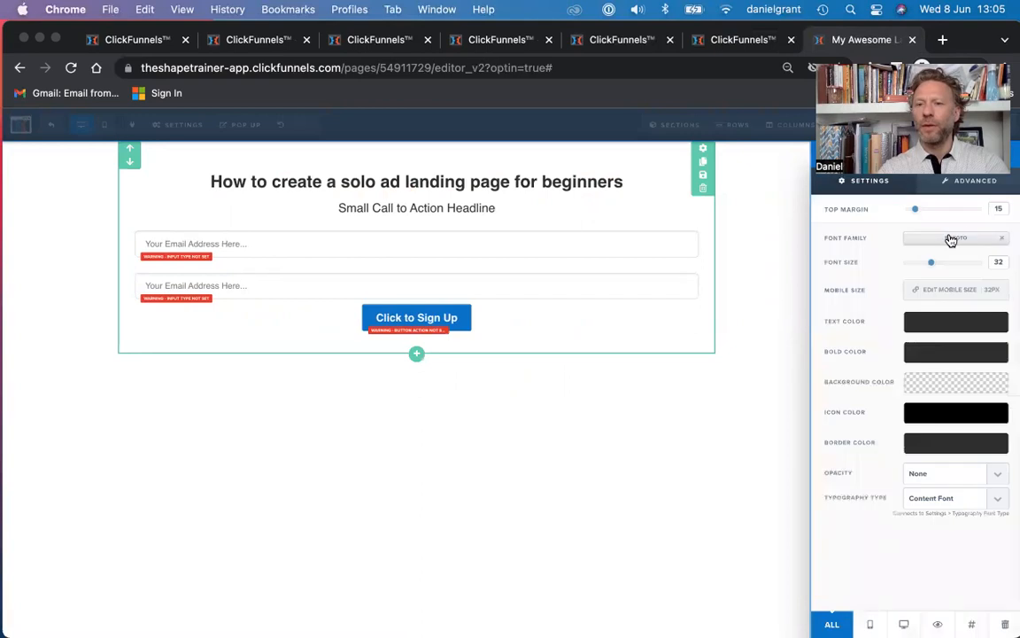
pyautogui.click(950, 241)
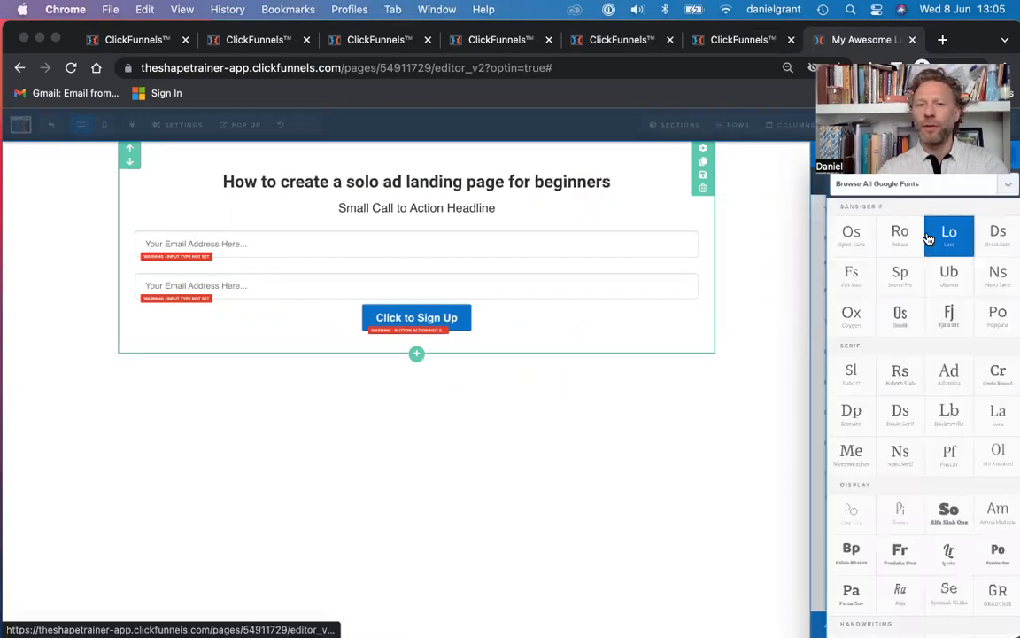
pyautogui.click(857, 326)
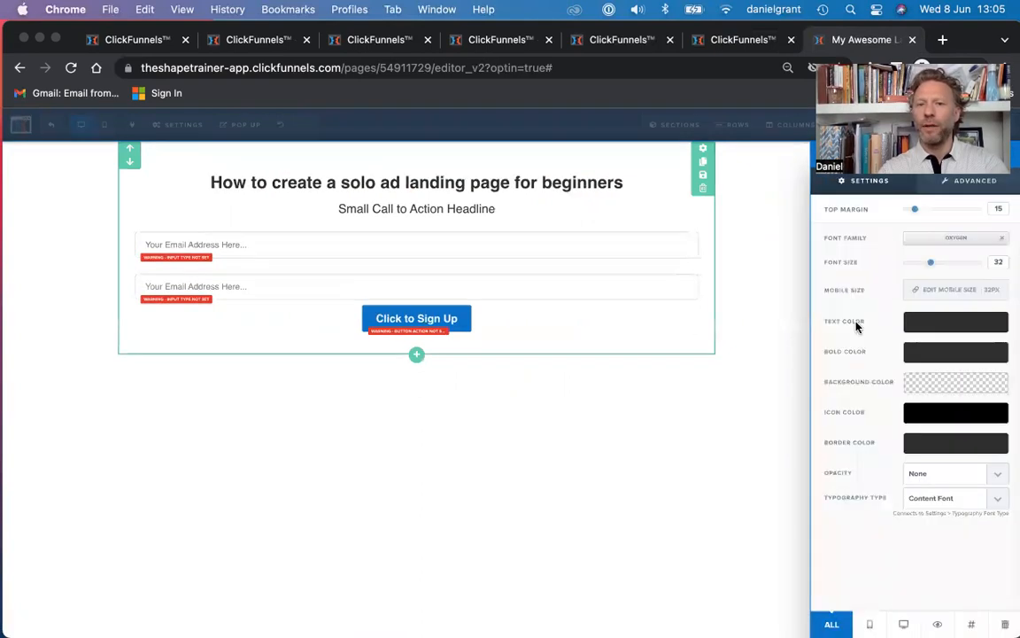
pyautogui.click(961, 241)
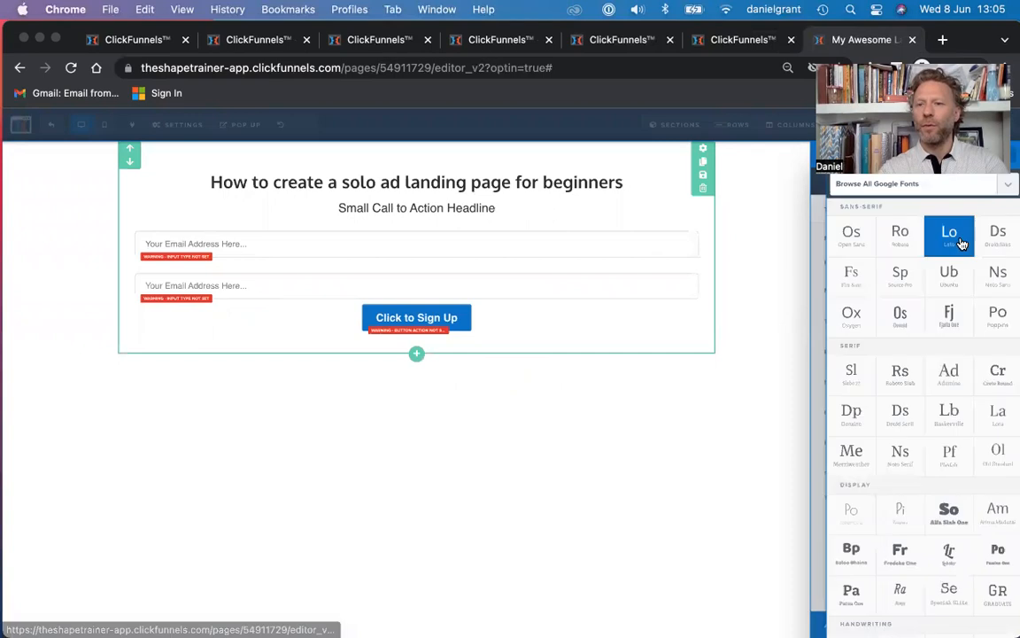
pyautogui.click(860, 314)
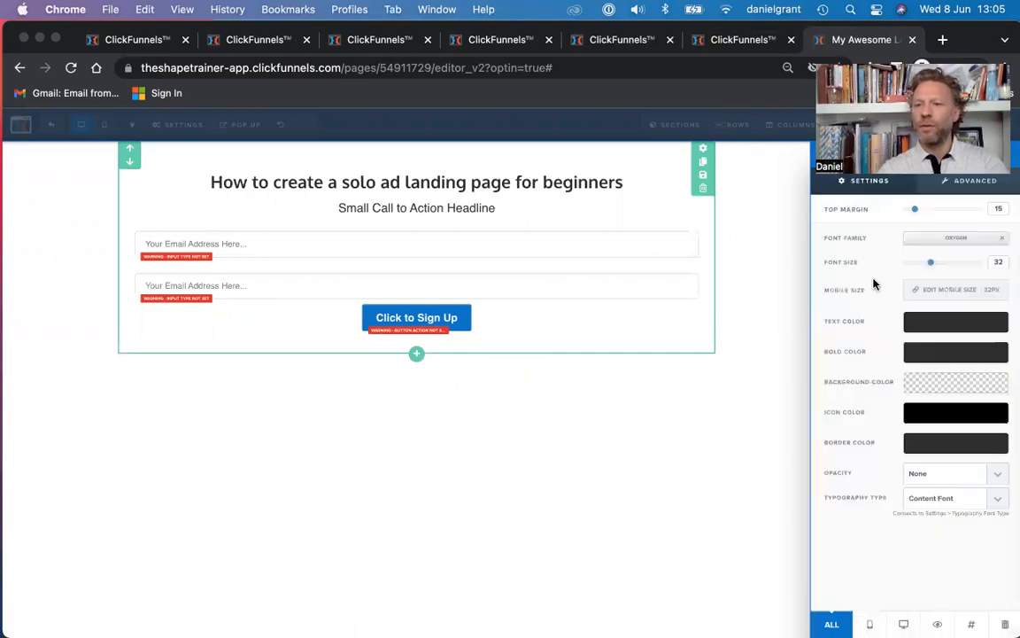
# Enlarge the headline's font size to 62 and set its text color to red #e43b2c
pyautogui.moveTo(934, 266); pyautogui.dragTo(958, 263)
pyautogui.moveTo(897, 264); pyautogui.dragTo(970, 267)
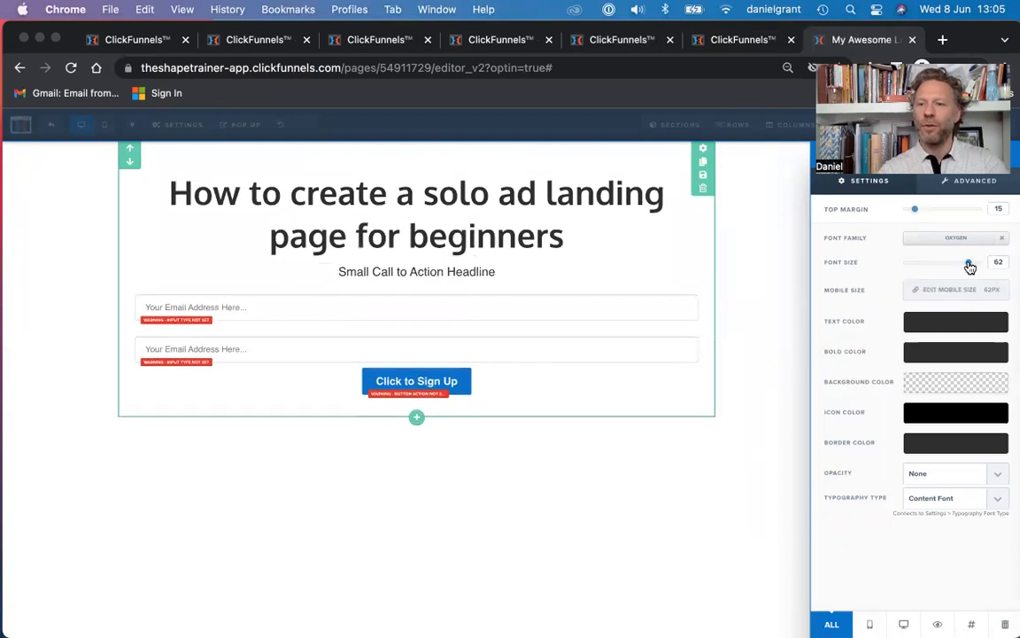
pyautogui.click(952, 320)
pyautogui.click(841, 373)
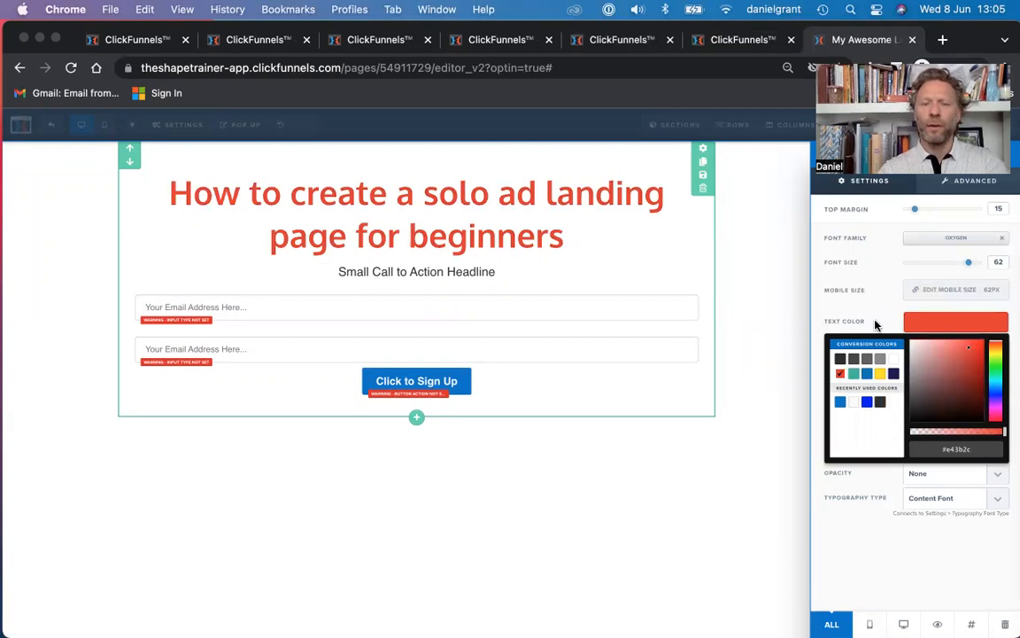
pyautogui.click(652, 367)
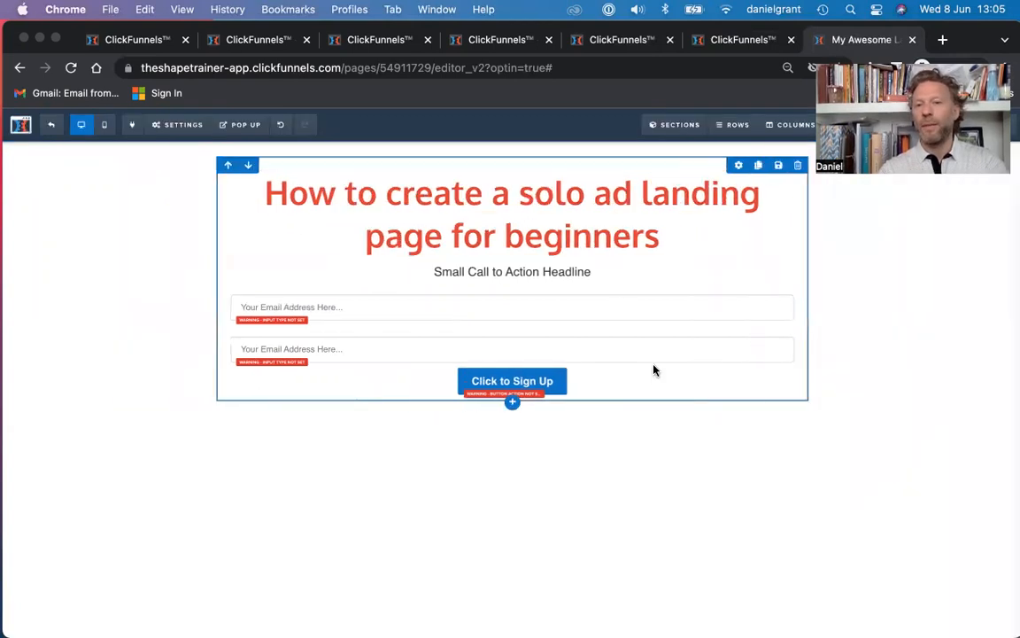
pyautogui.moveTo(585, 278)
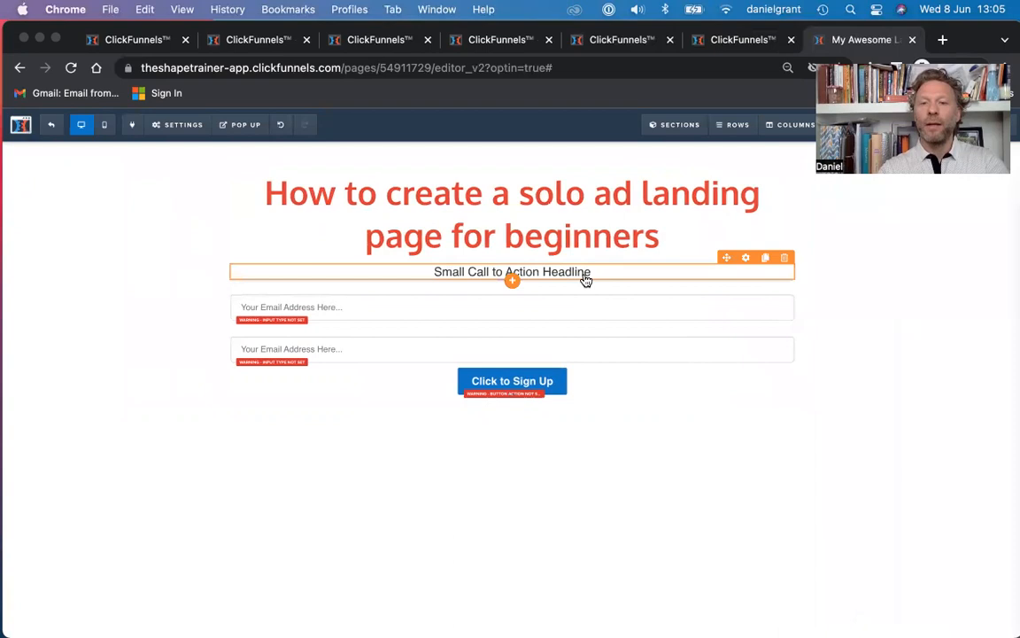
pyautogui.click(746, 258)
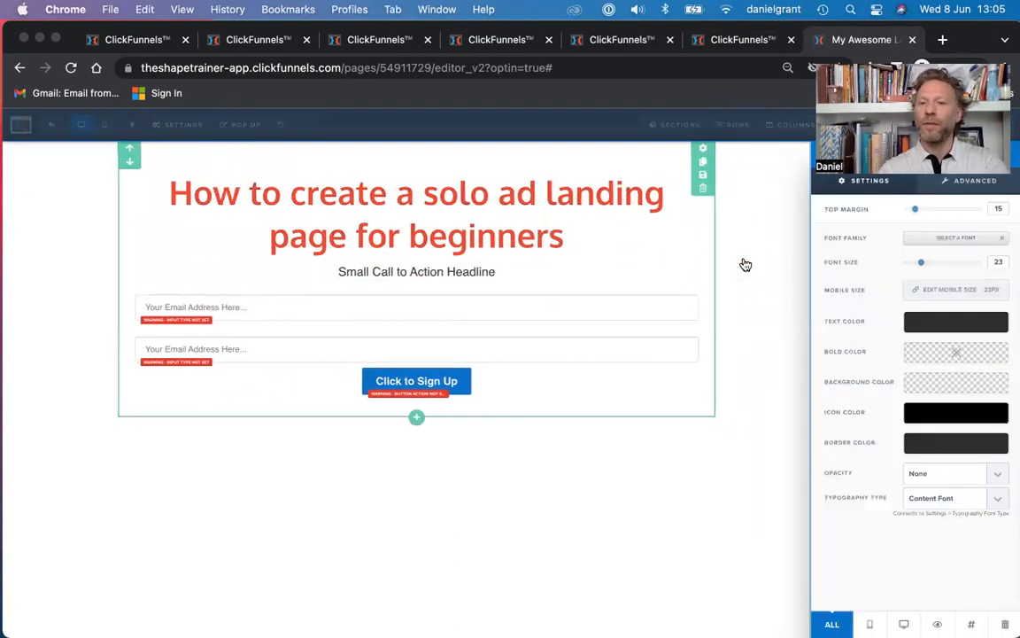
pyautogui.click(493, 282)
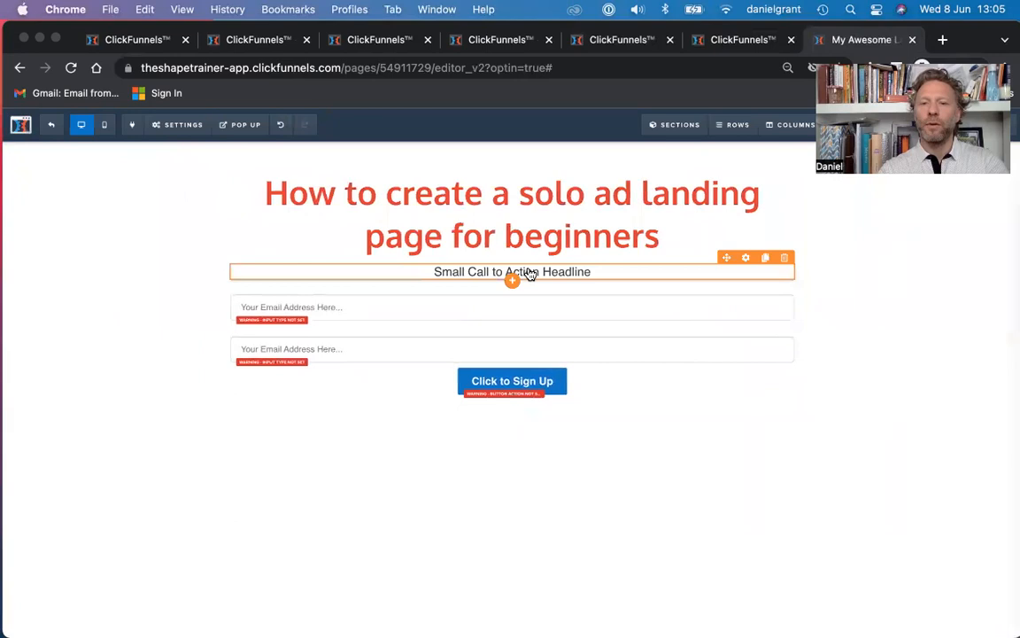
# Reword the small call-to-action headline as "Master landing pages in the next 15 minutes with the training video on the next page"
pyautogui.click(528, 271)
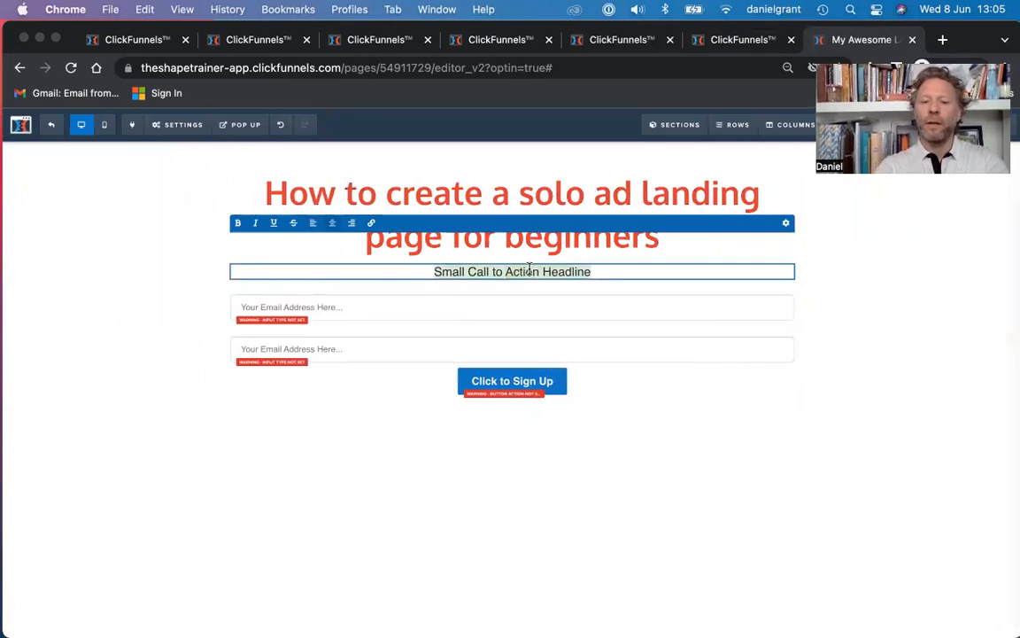
pyautogui.write('Master')
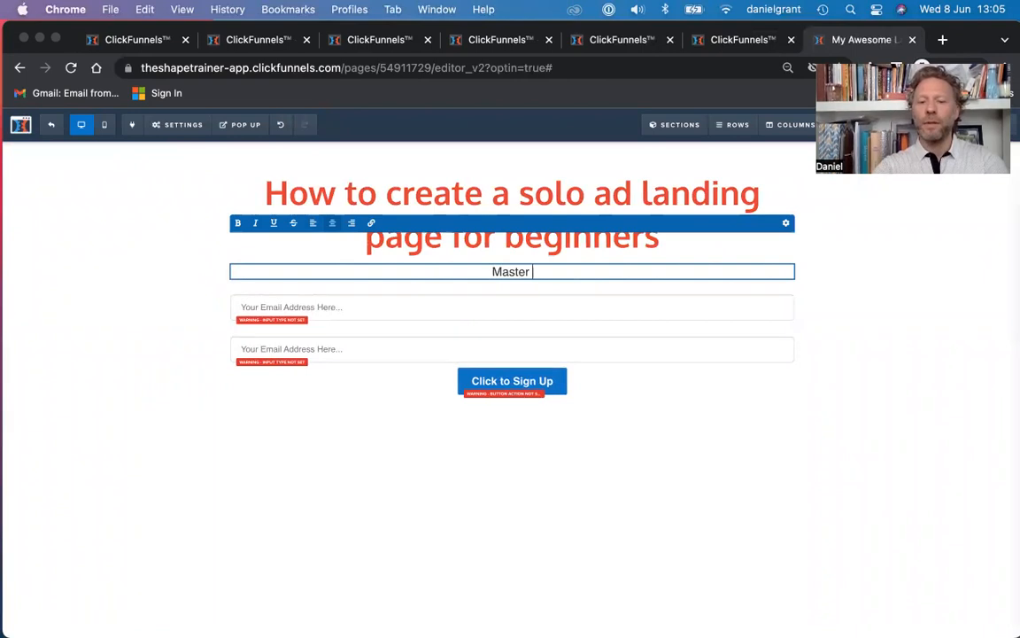
pyautogui.write(' landing pages in he')
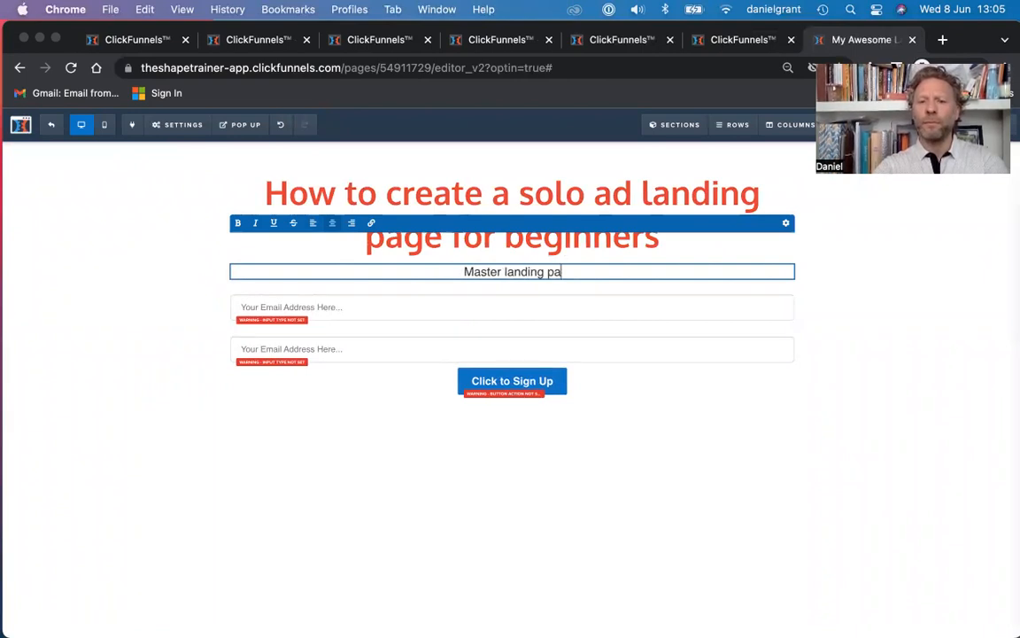
pyautogui.press('BackSpace')
pyautogui.press('BackSpace')
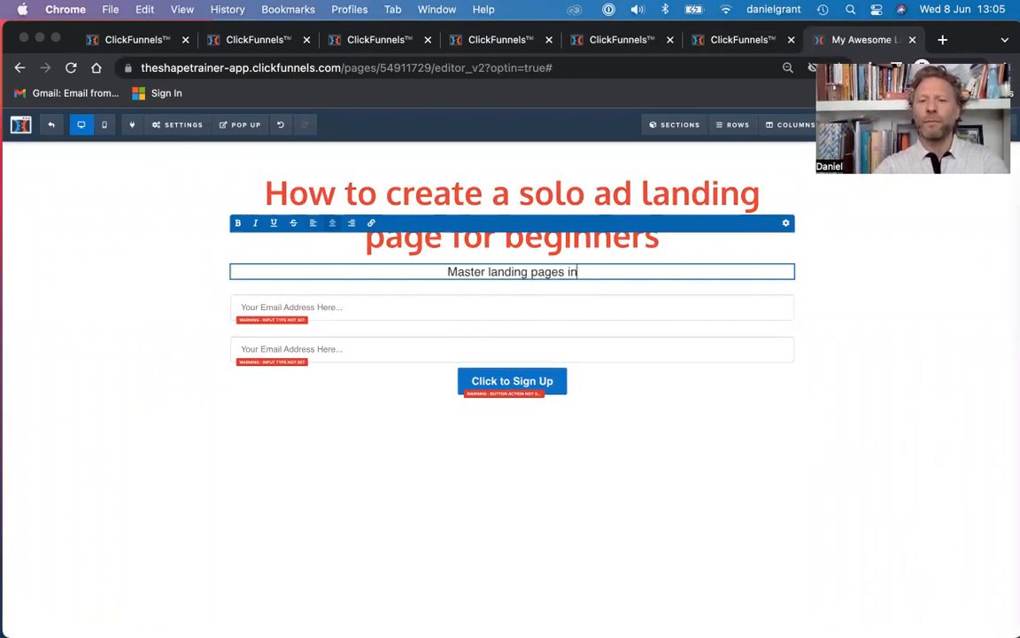
pyautogui.write('the ne')
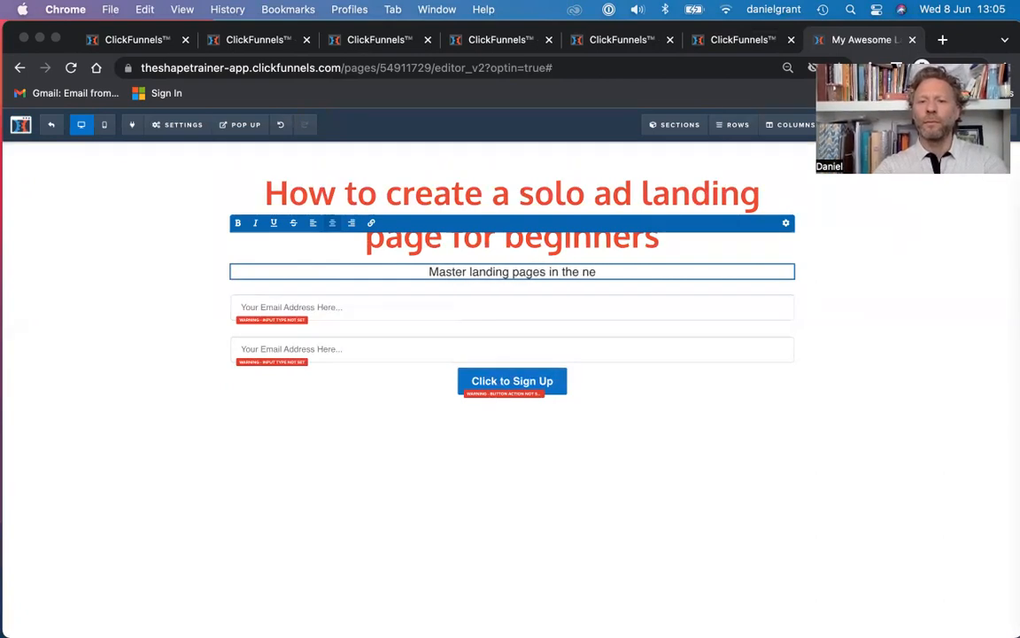
pyautogui.write('xt')
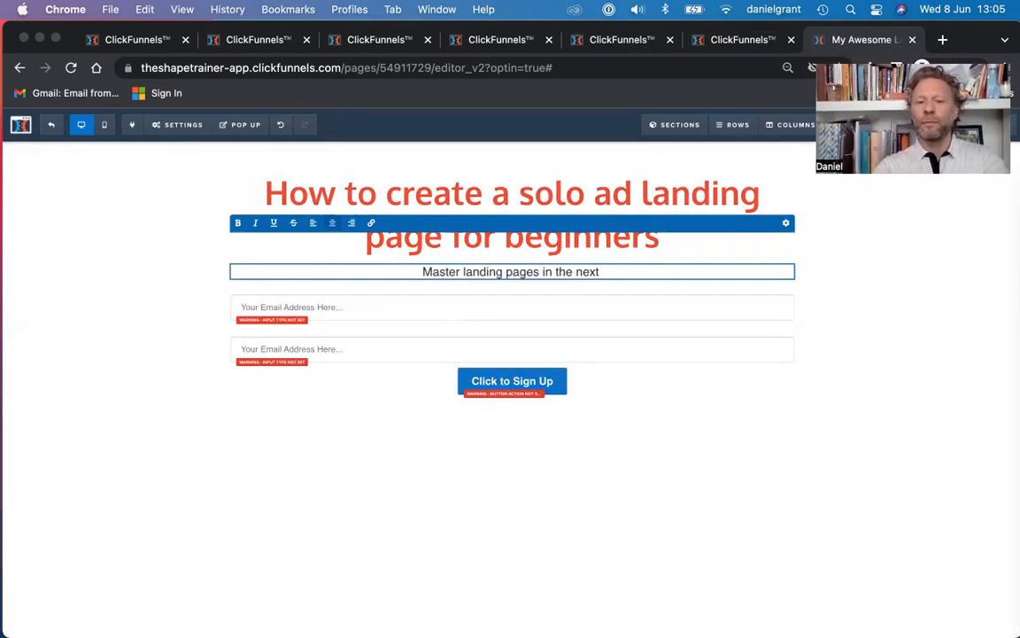
pyautogui.write(' 15 m')
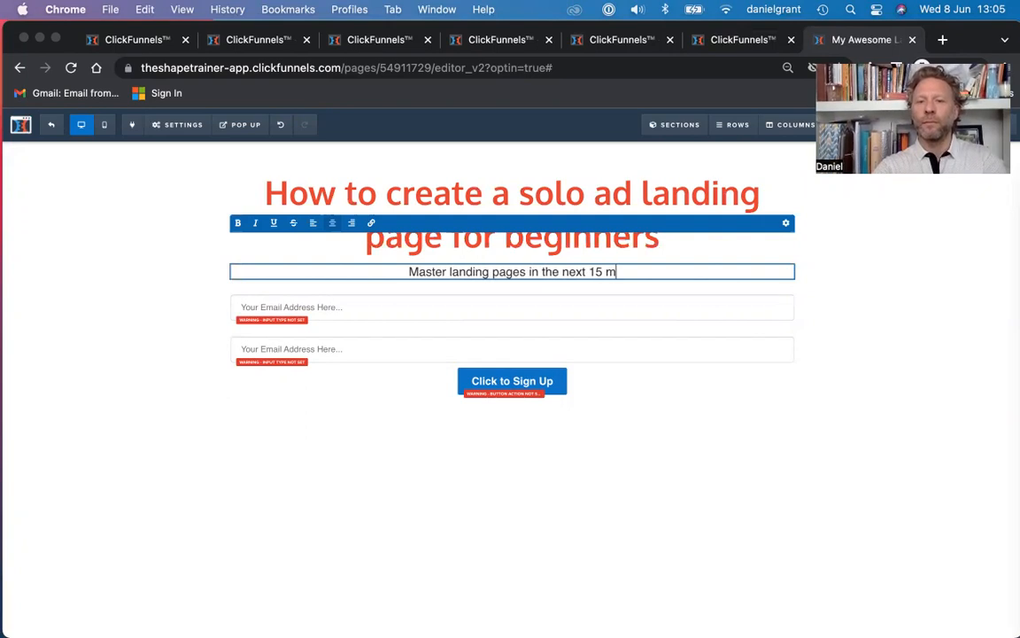
pyautogui.write('inutes')
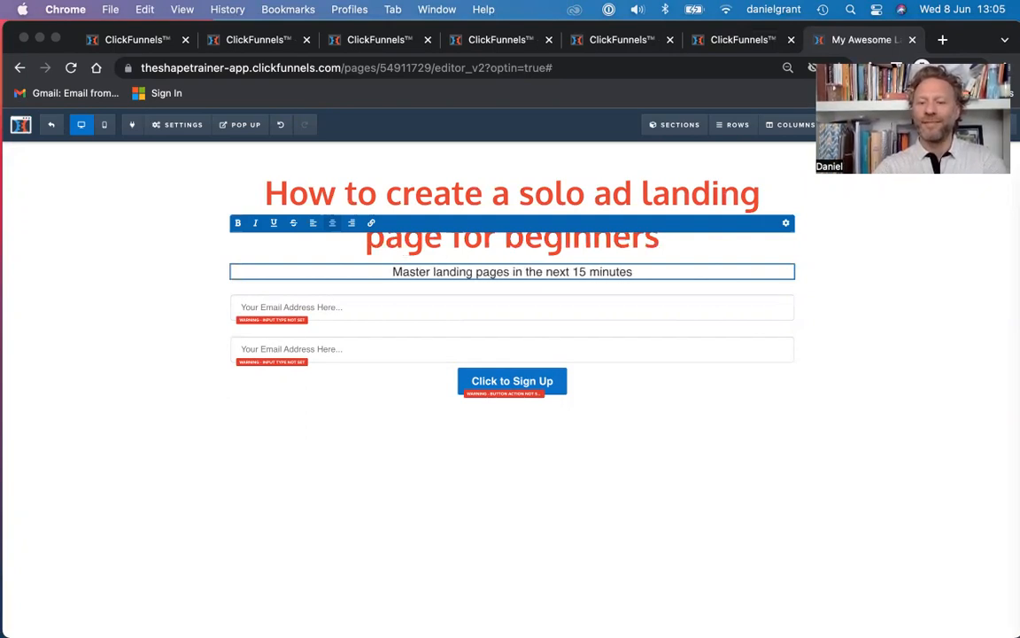
pyautogui.write('...')
pyautogui.press('BackSpace')
pyautogui.press('BackSpace')
pyautogui.press('BackSpace')
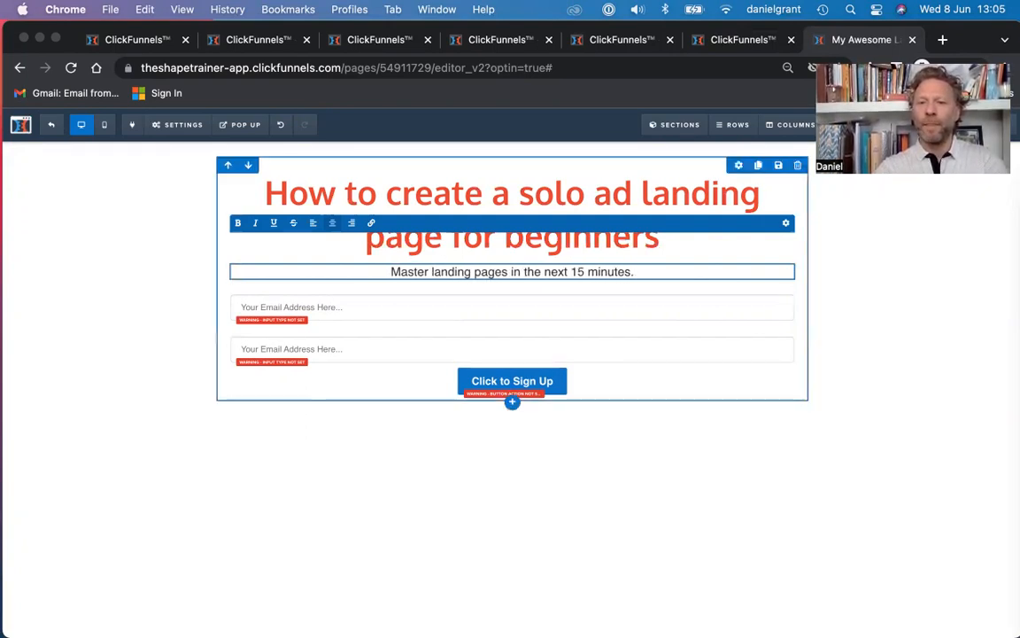
pyautogui.write('with th')
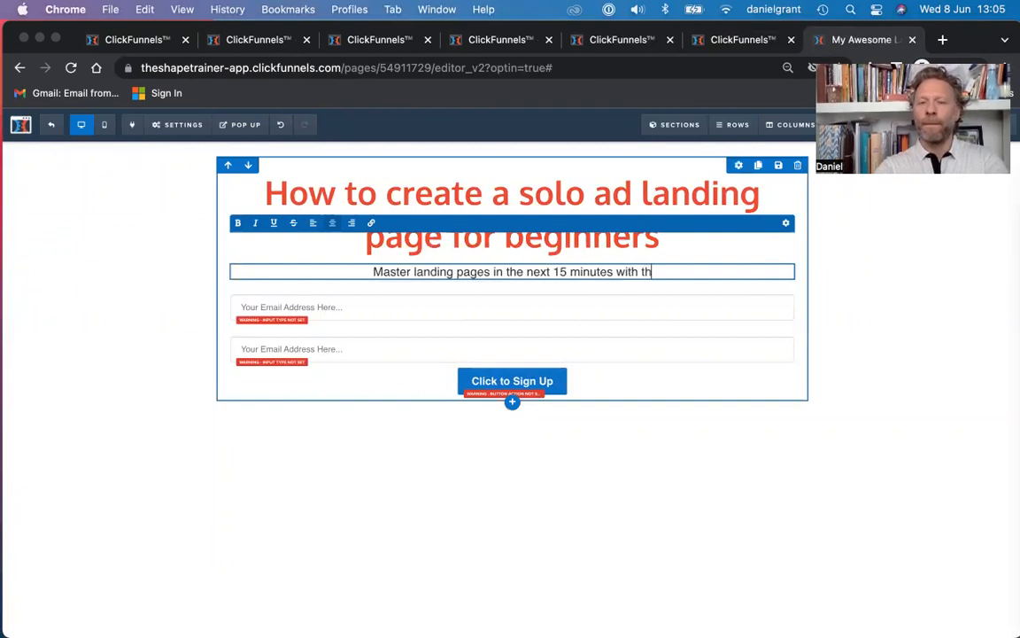
pyautogui.write('e ')
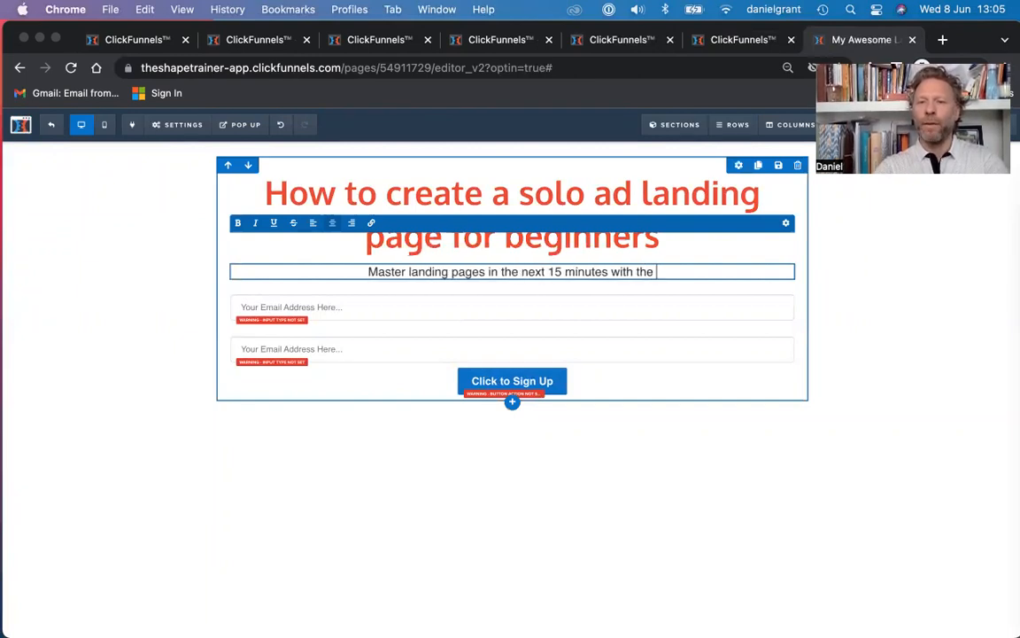
pyautogui.write('training vid')
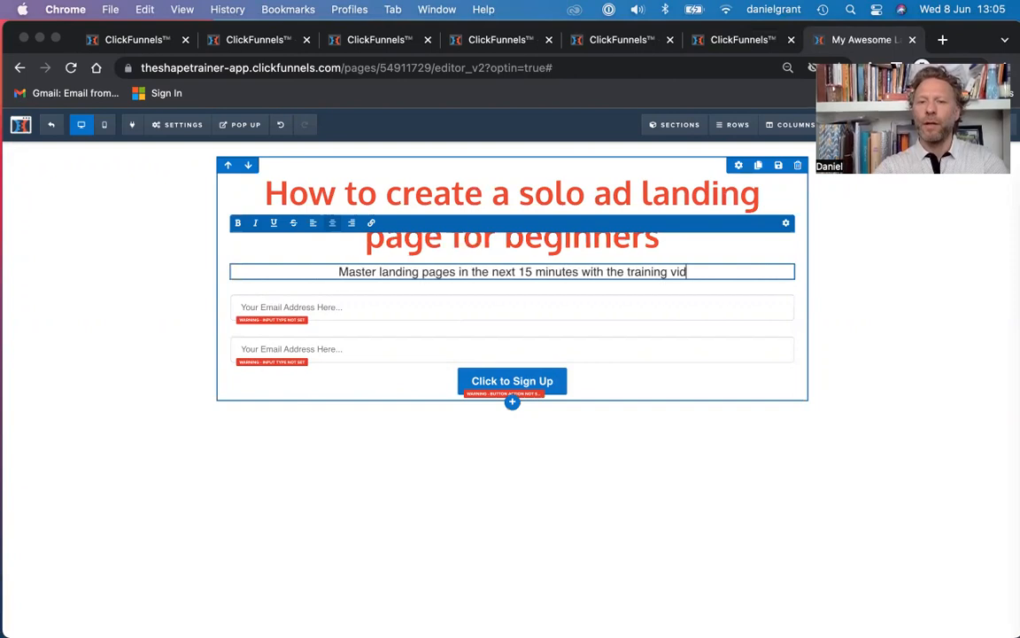
pyautogui.write('eo on the next')
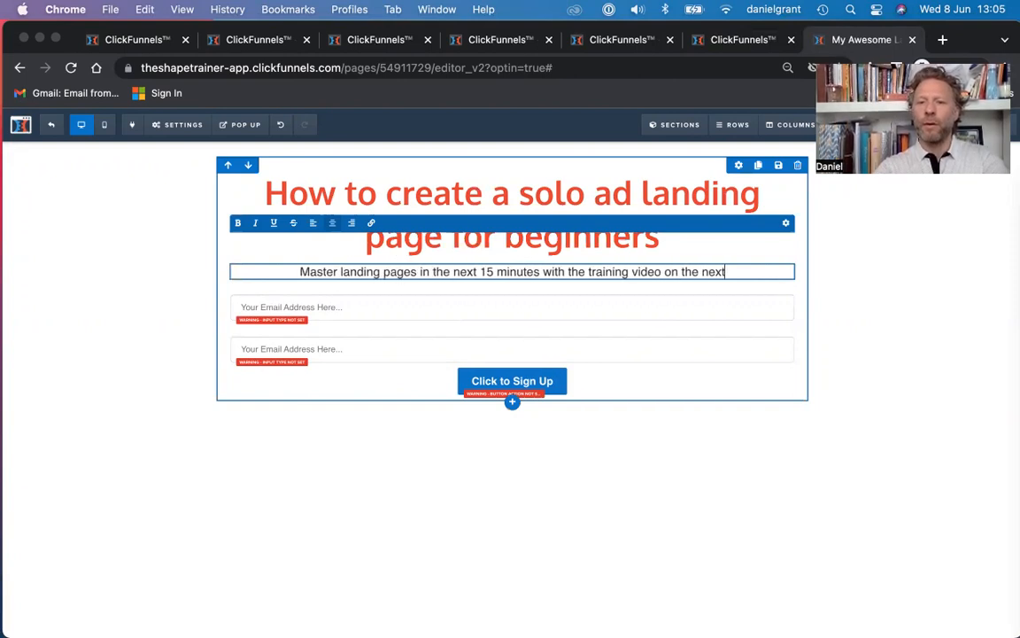
pyautogui.write(' page')
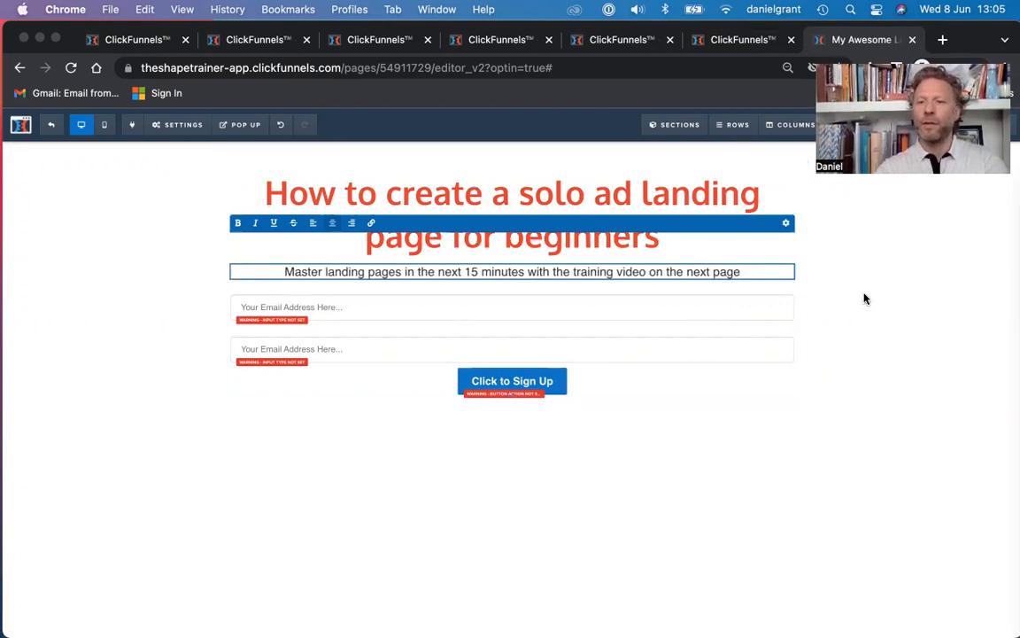
# Style the small headline with the Oxygen font family, red #e43b2c text and a font size of 28
pyautogui.click(832, 298)
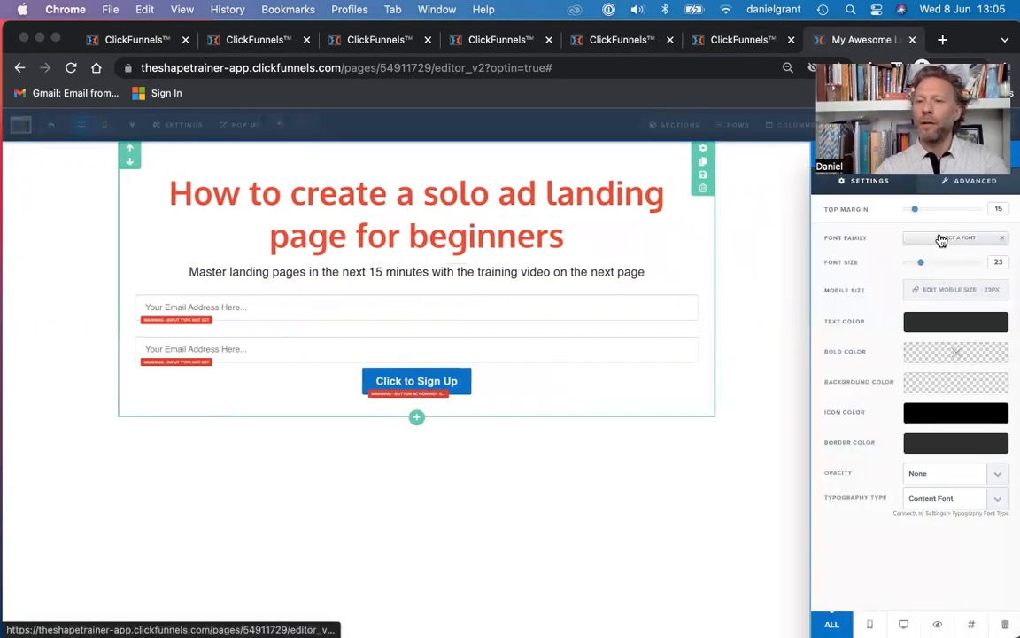
pyautogui.click(941, 240)
pyautogui.click(850, 316)
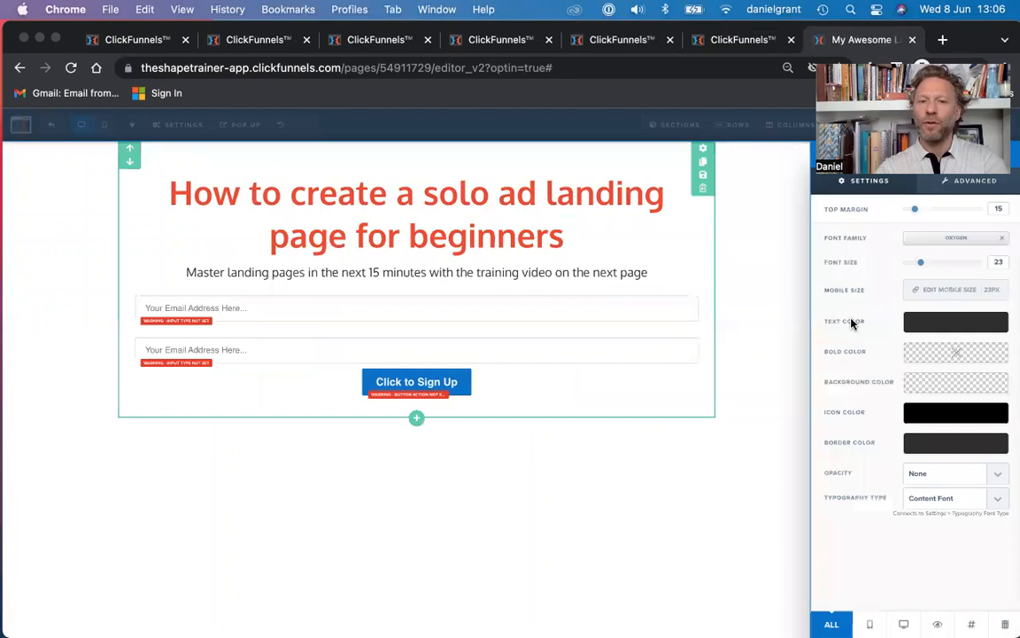
pyautogui.click(930, 322)
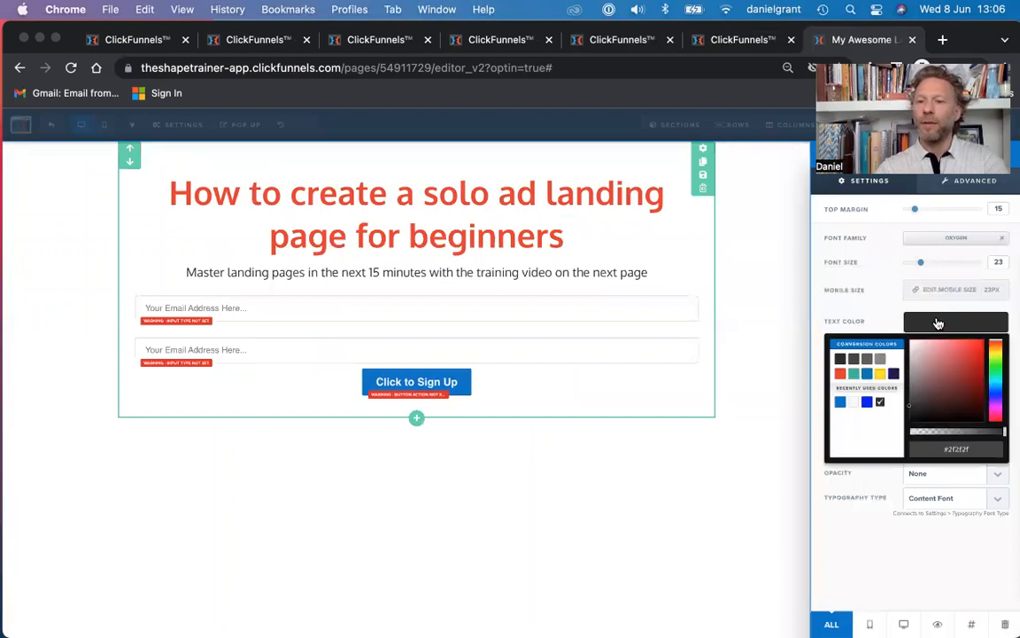
pyautogui.click(843, 377)
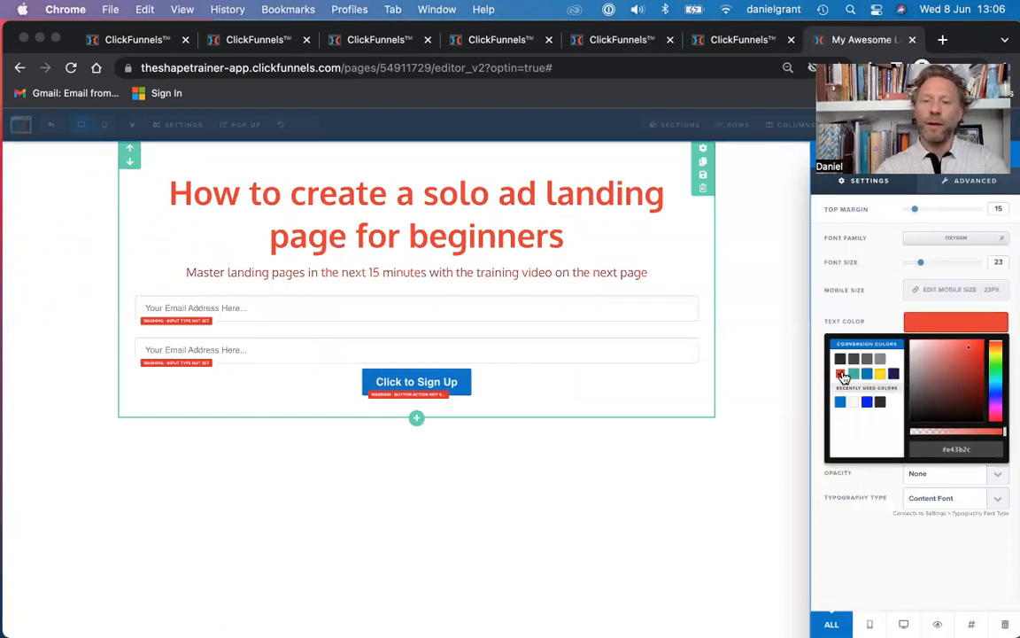
pyautogui.click(869, 307)
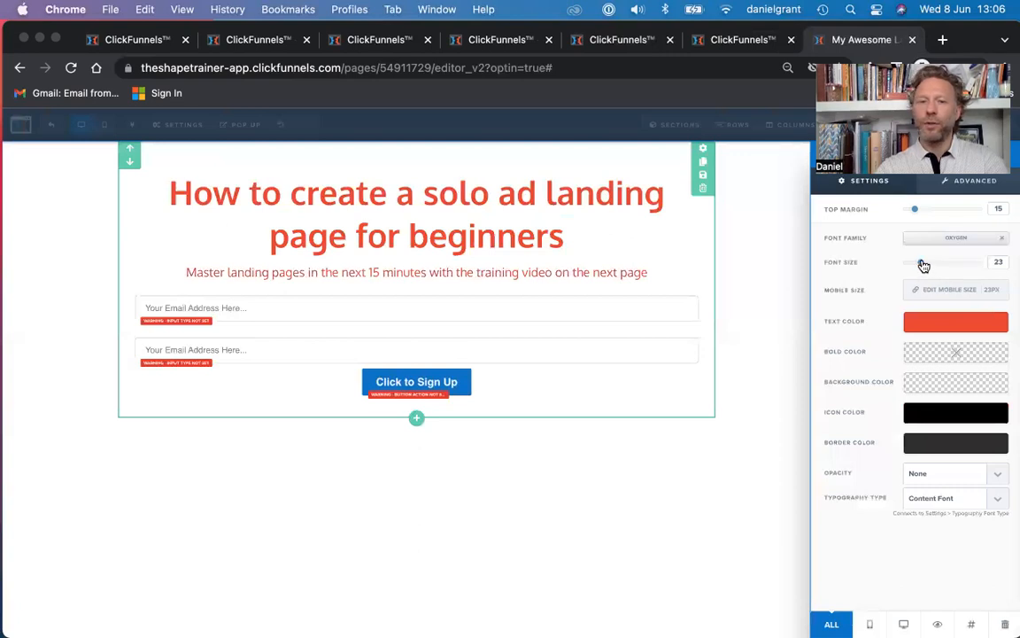
pyautogui.moveTo(925, 265)
pyautogui.mouseDown()
pyautogui.moveTo(957, 264)
pyautogui.moveTo(916, 267)
pyautogui.moveTo(931, 265)
pyautogui.mouseUp()
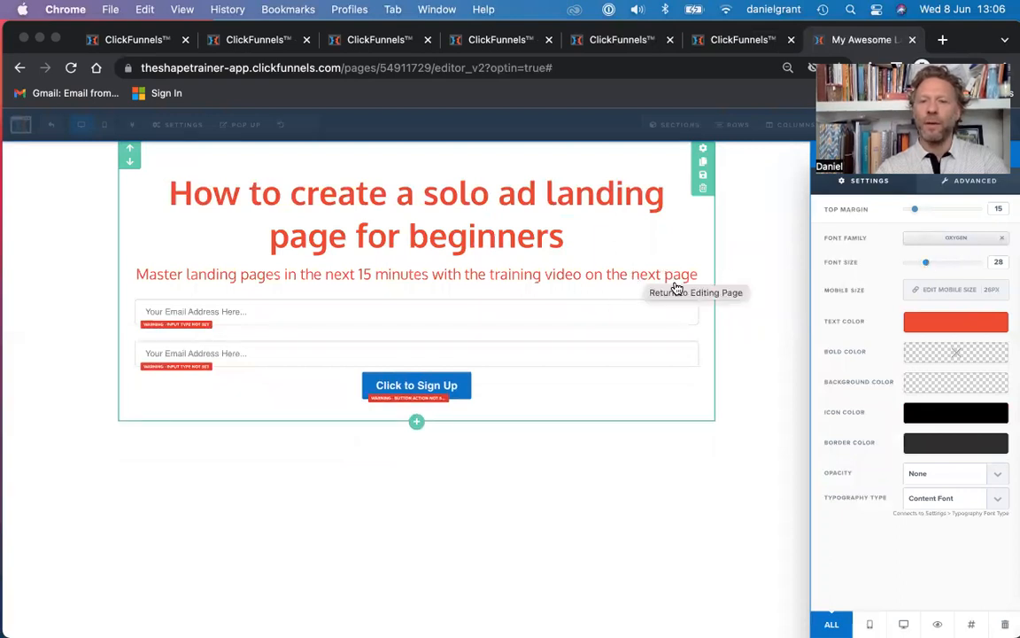
pyautogui.click(622, 256)
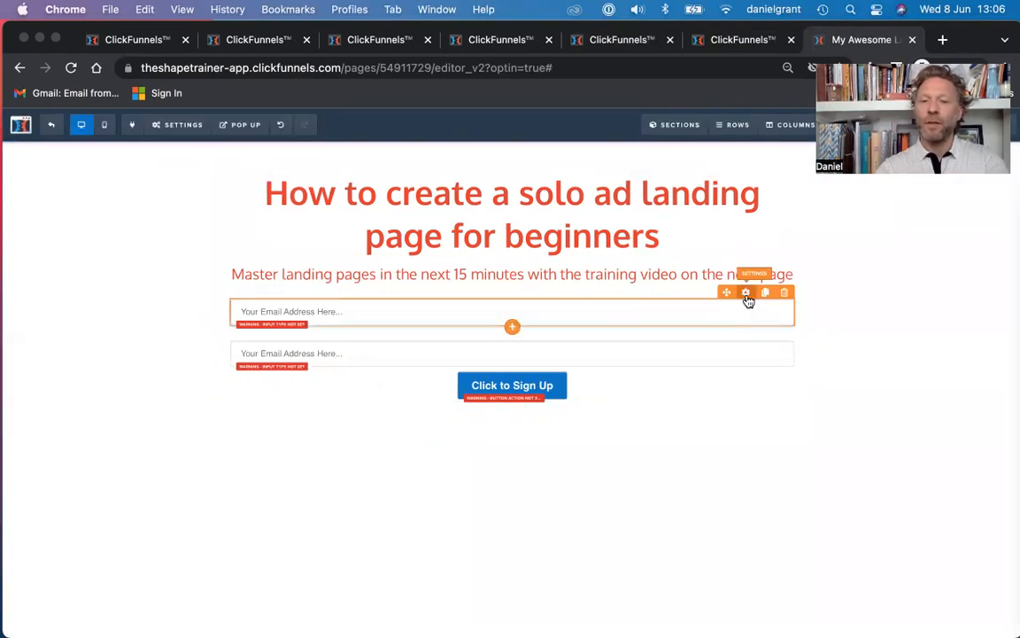
# Configure the upper input field as a required First Name input with the placeholder text "Your First Name Here..."
pyautogui.click(746, 293)
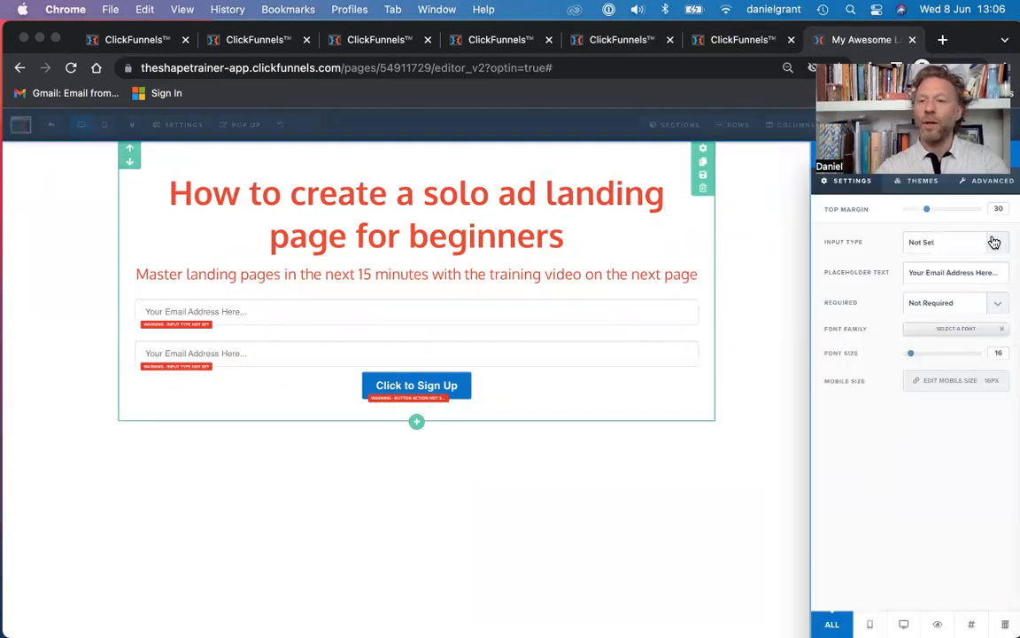
pyautogui.click(997, 243)
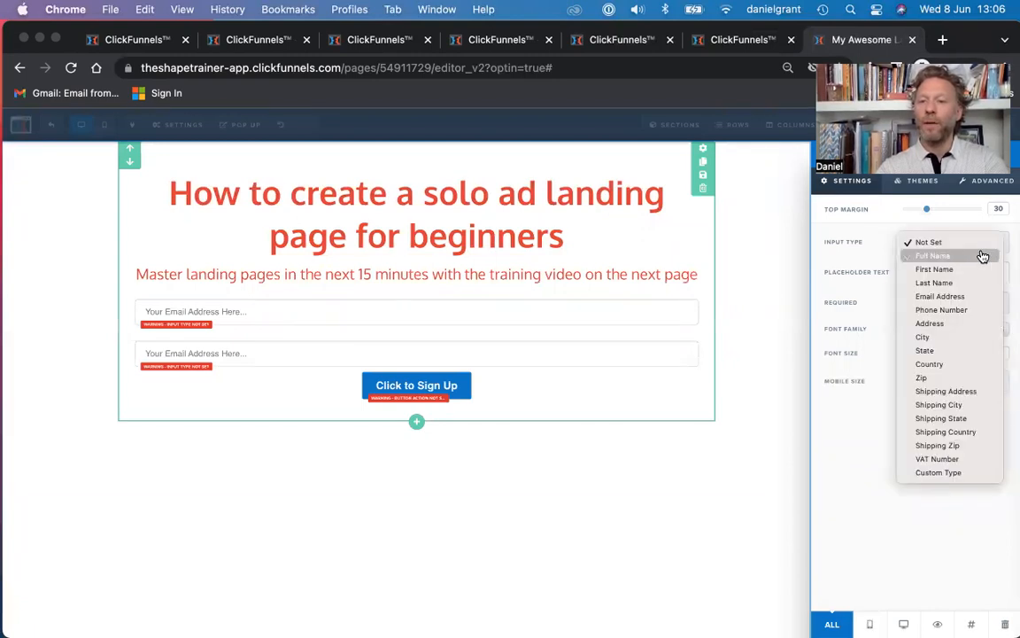
pyautogui.click(976, 269)
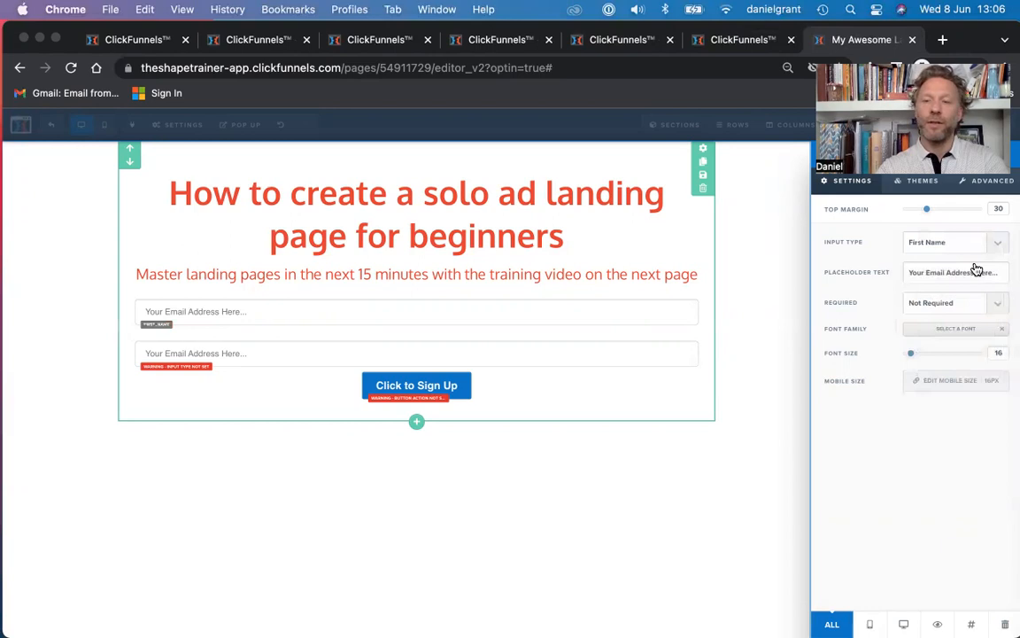
pyautogui.moveTo(975, 273); pyautogui.dragTo(927, 273)
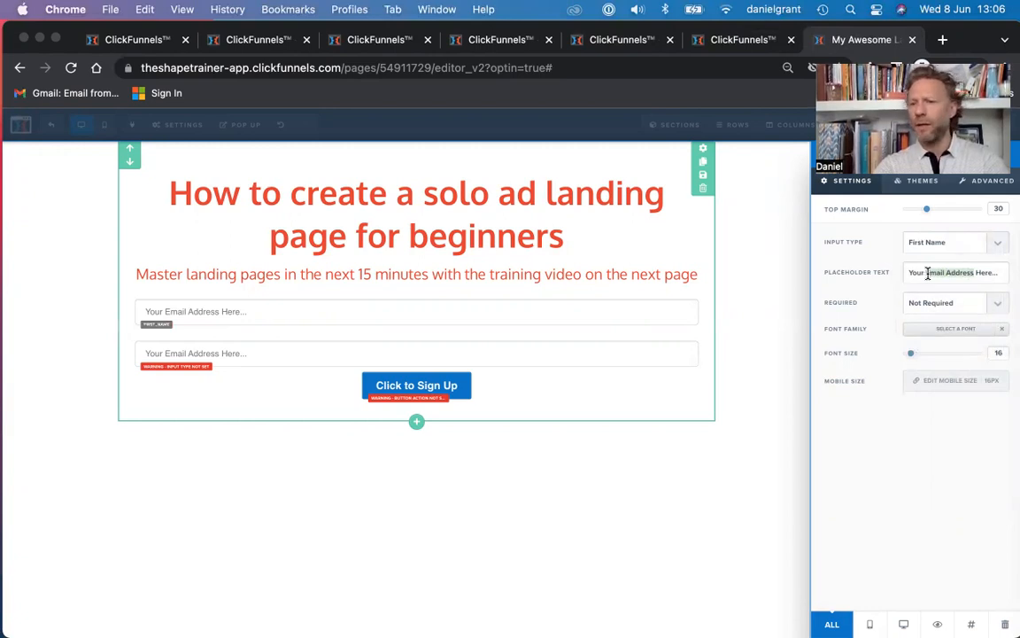
pyautogui.write('First Name')
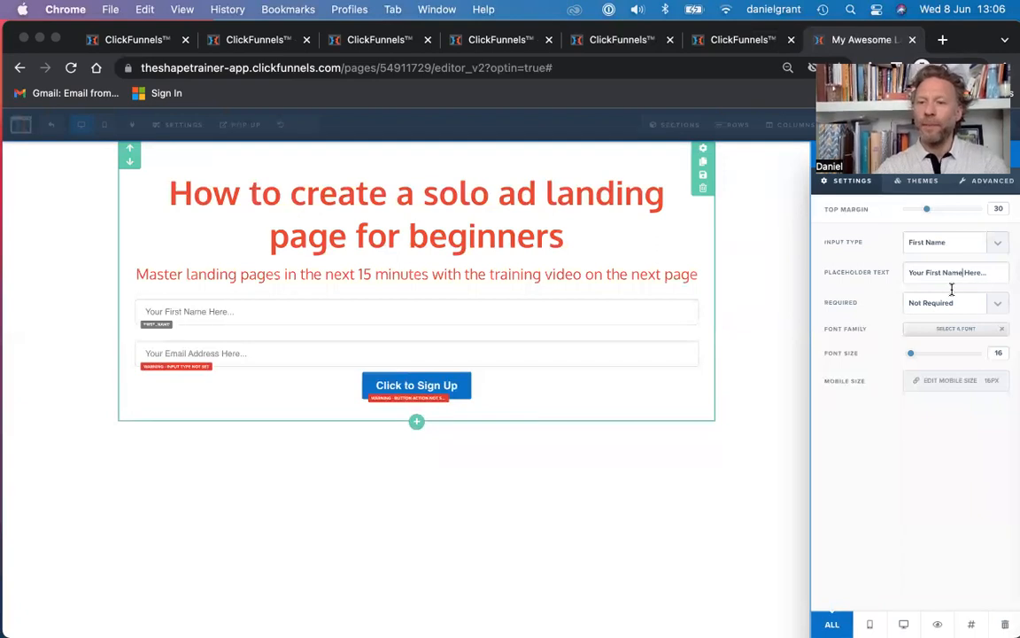
pyautogui.click(1002, 307)
pyautogui.click(954, 319)
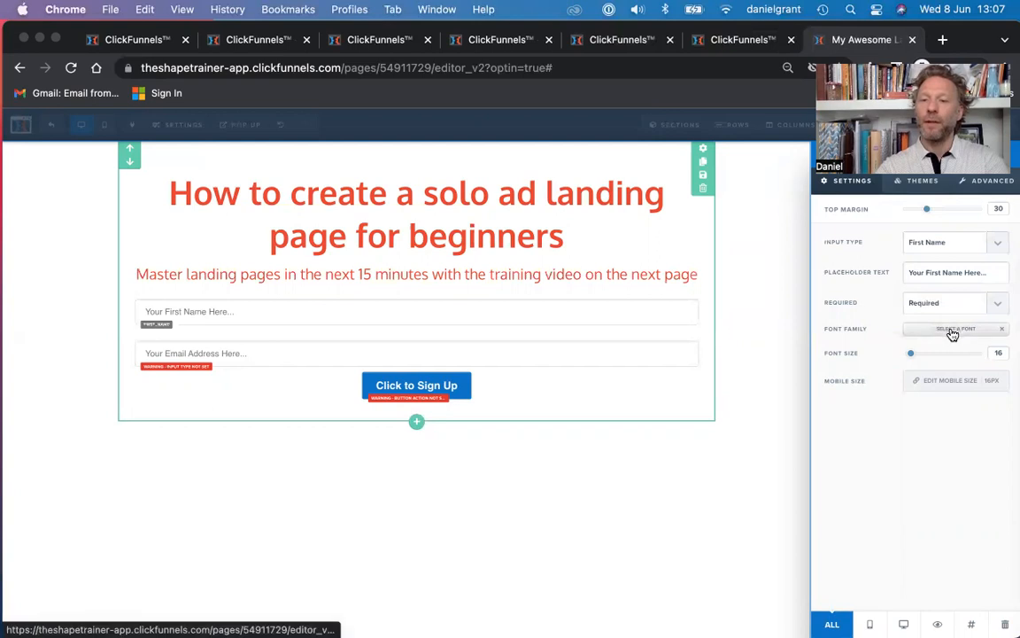
# Set the first name field's font family to Oxygen and its font size to 20
pyautogui.click(952, 331)
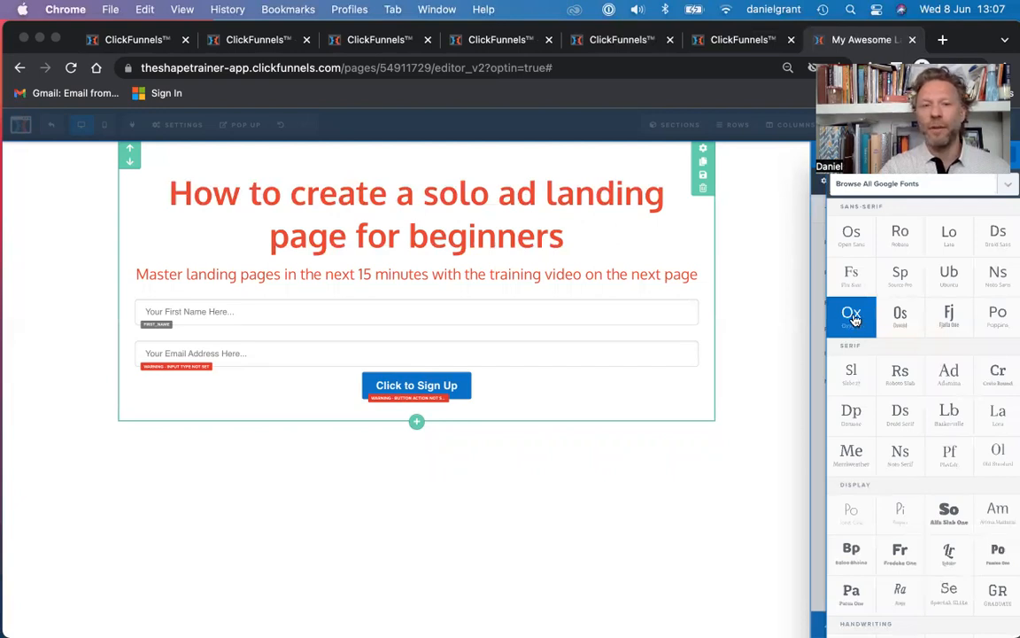
pyautogui.click(853, 319)
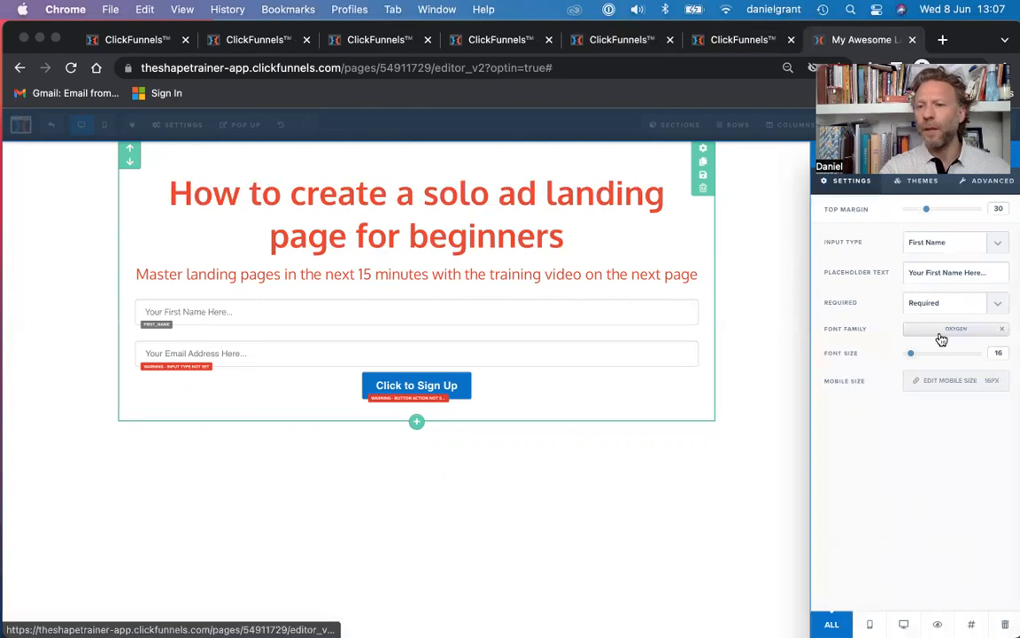
pyautogui.moveTo(911, 353)
pyautogui.mouseDown()
pyautogui.moveTo(996, 347)
pyautogui.moveTo(918, 356)
pyautogui.mouseUp()
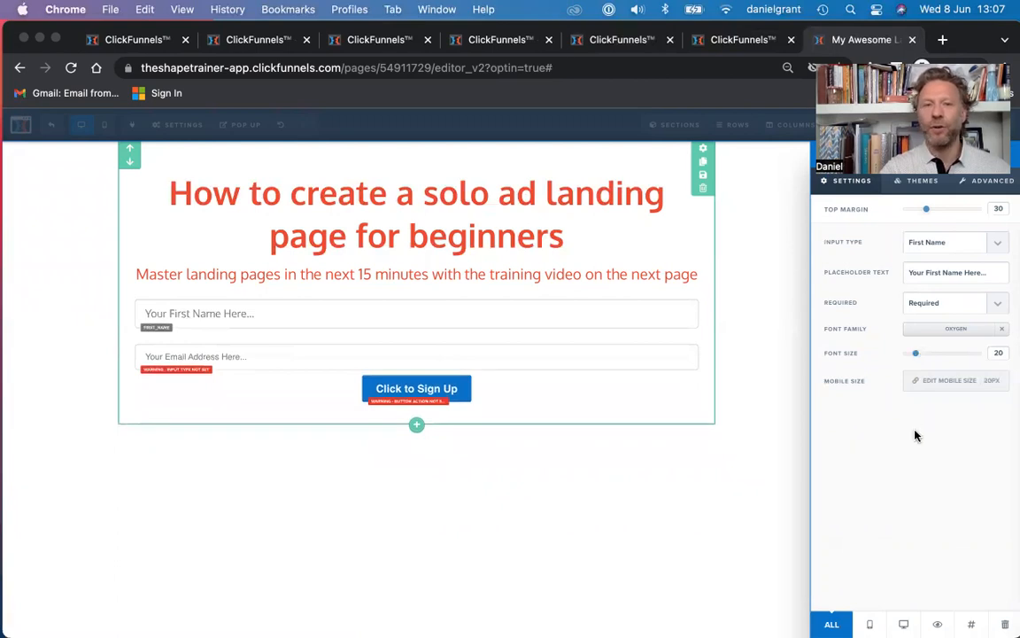
pyautogui.click(760, 354)
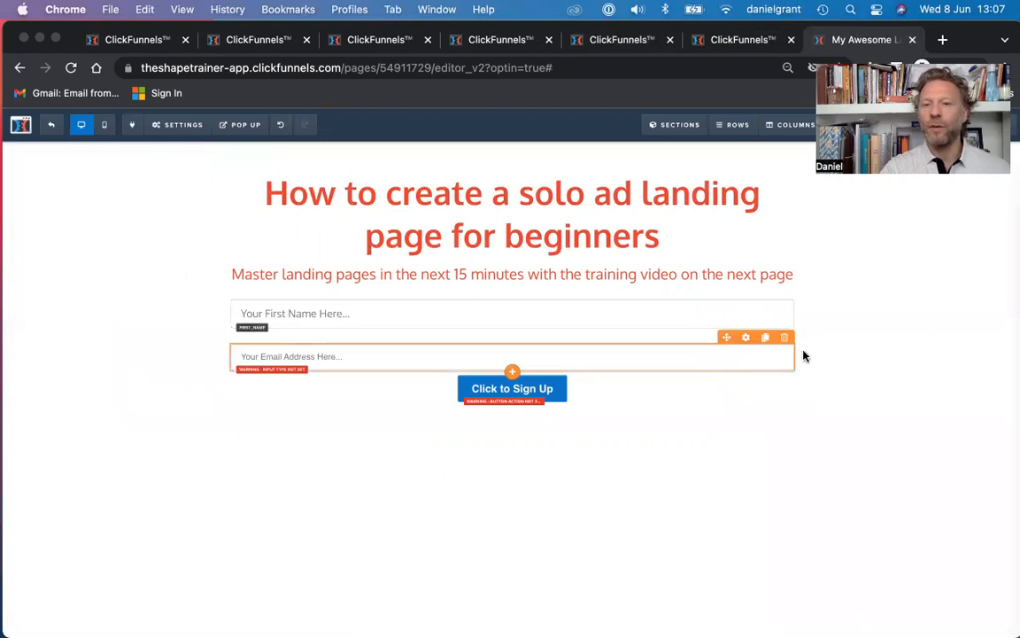
# Duplicate the styled first name field directly below the original
pyautogui.click(767, 294)
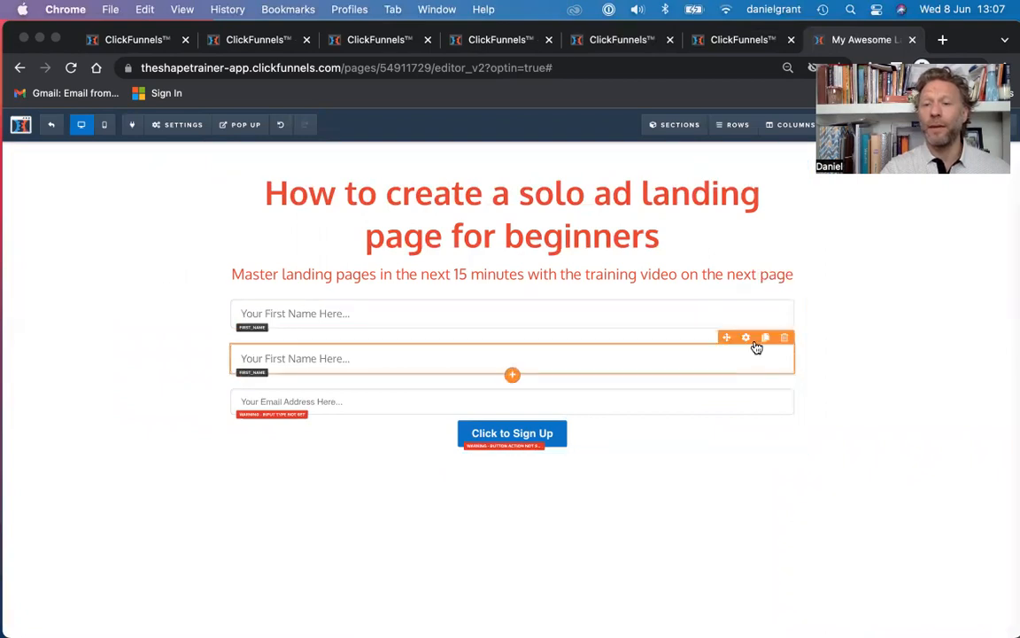
# Configure the duplicated input field as an Email Address input with the placeholder text "Your Email Here..."
pyautogui.click(749, 338)
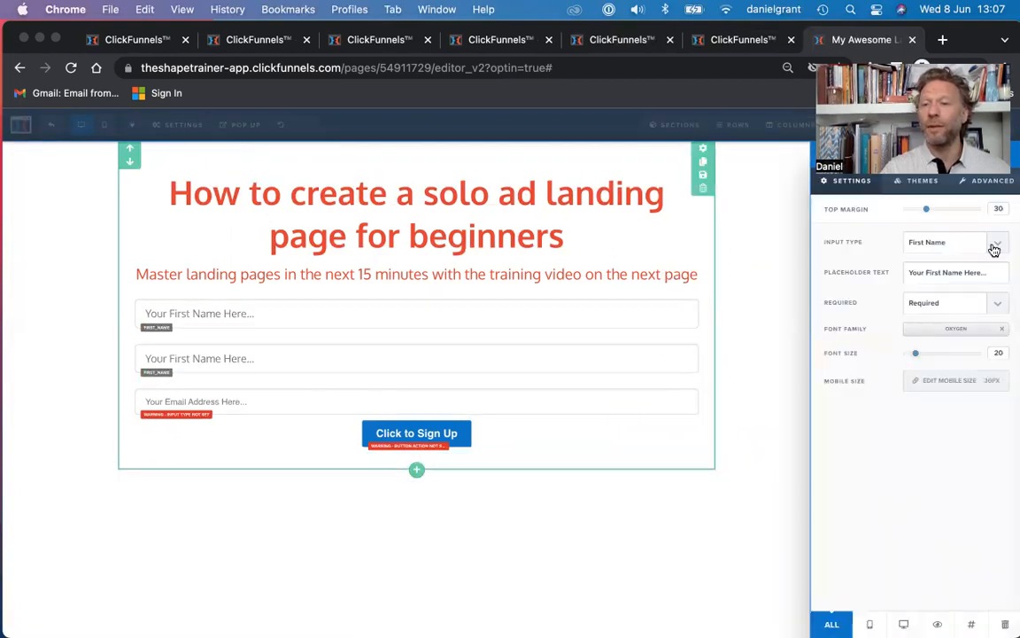
pyautogui.click(993, 246)
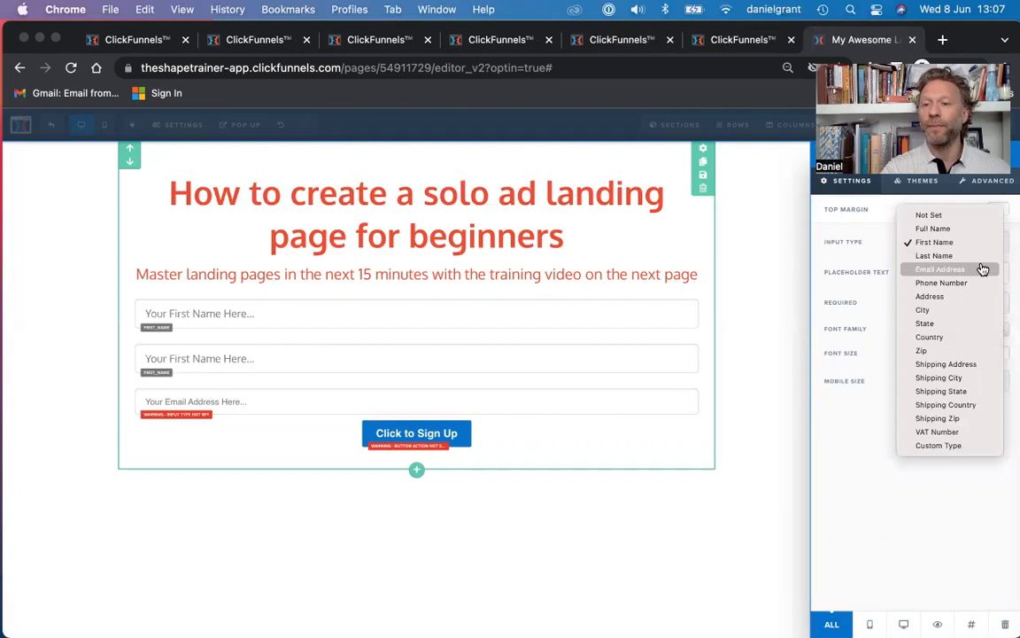
pyautogui.click(979, 268)
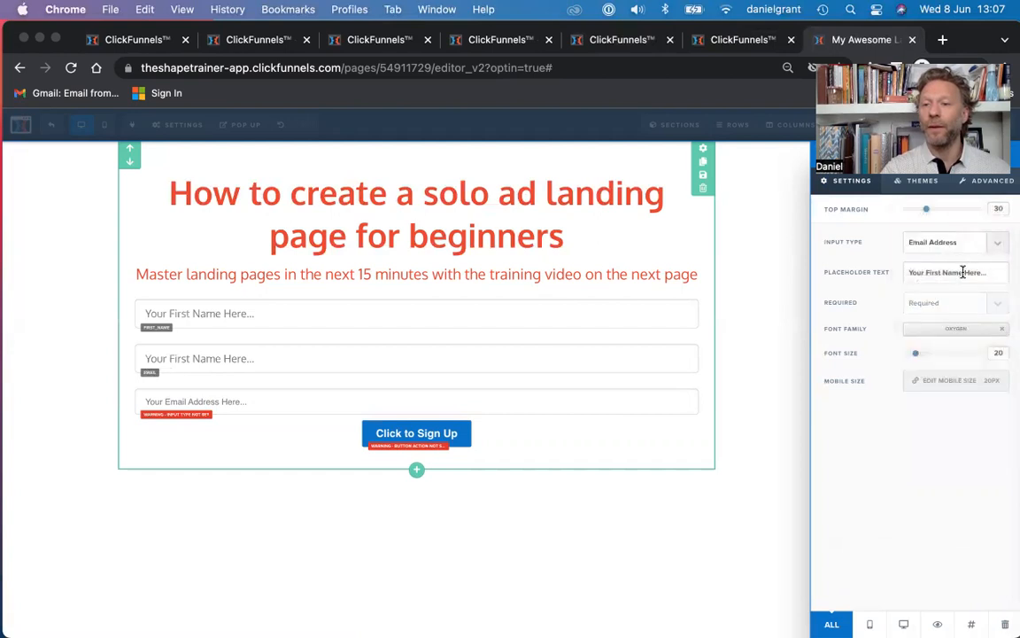
pyautogui.click(926, 272)
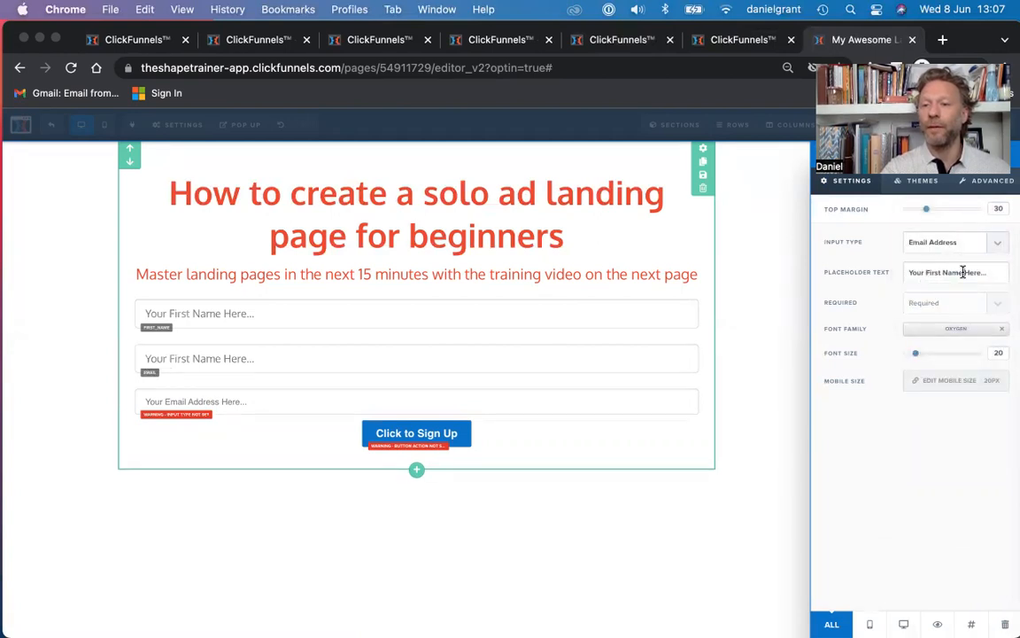
pyautogui.moveTo(964, 272); pyautogui.dragTo(927, 272)
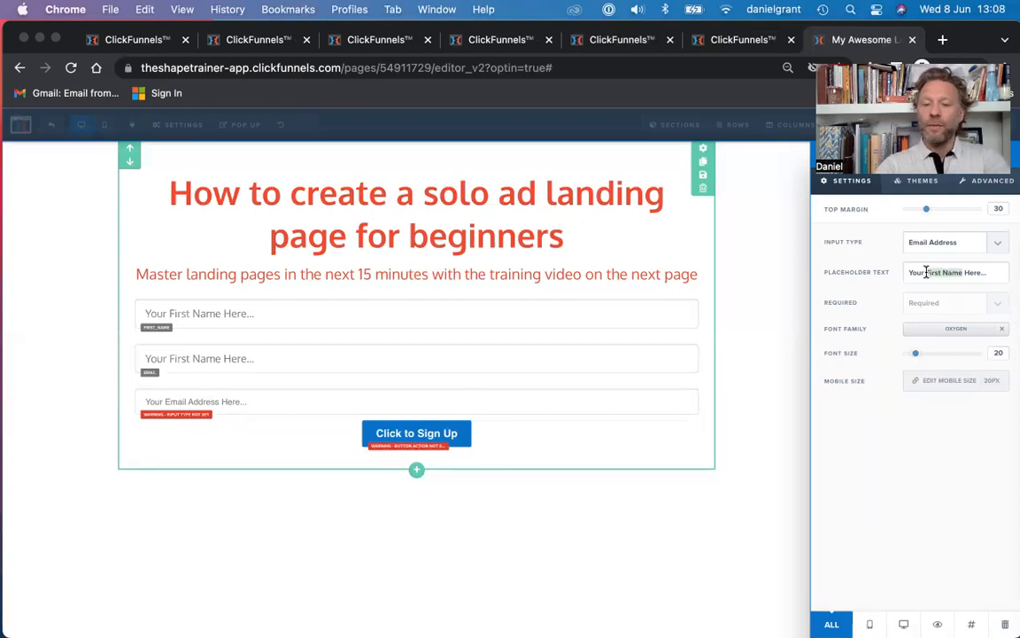
pyautogui.write('Email')
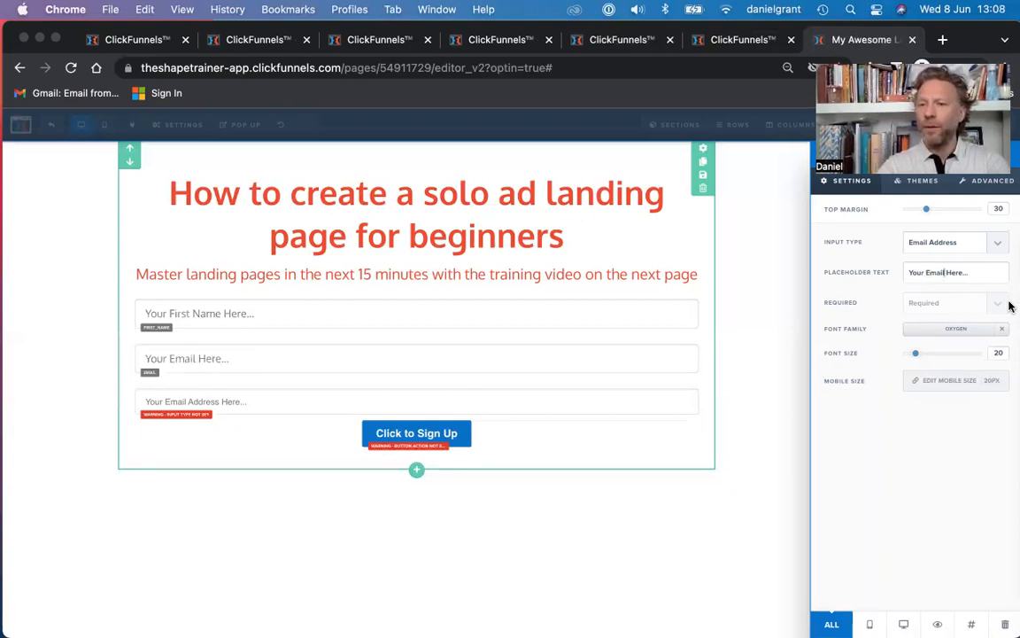
pyautogui.click(689, 428)
# Delete the unconfigured "Your Email Address Here..." field above the sign-up button
pyautogui.moveTo(779, 403)
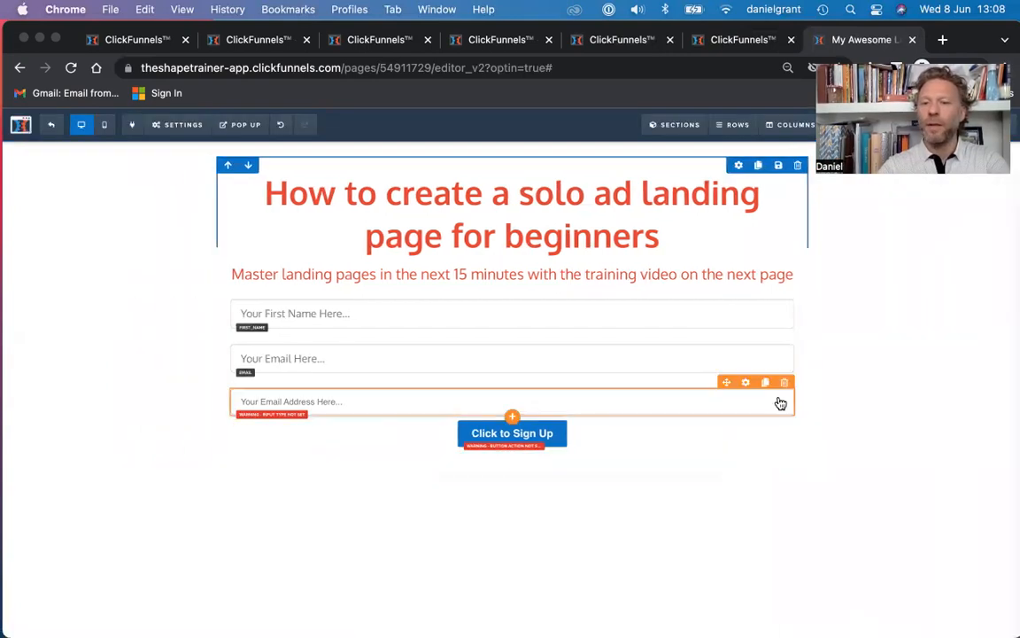
pyautogui.click(785, 384)
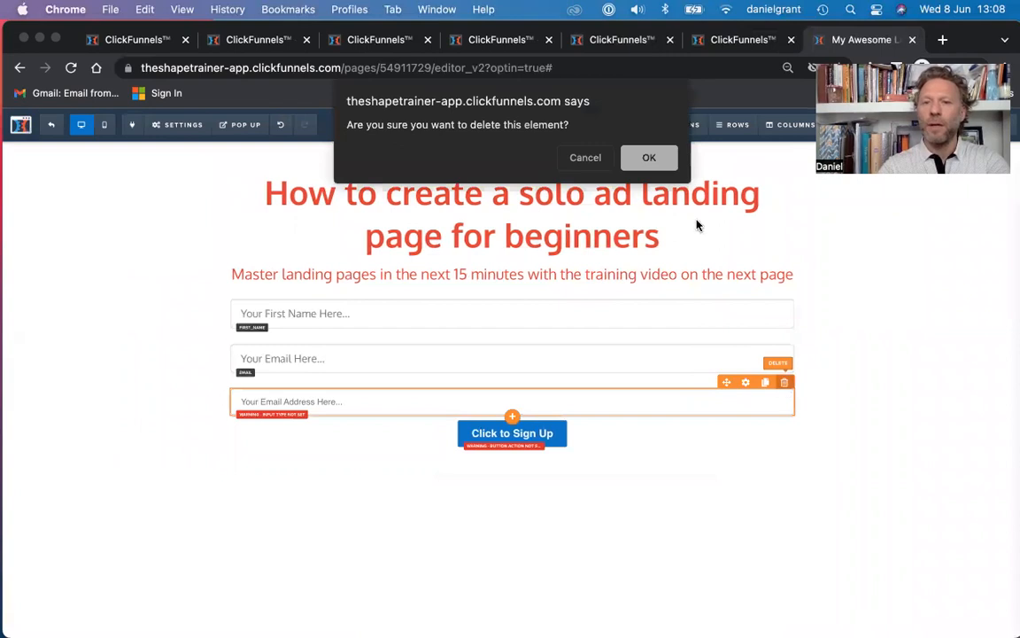
pyautogui.click(657, 159)
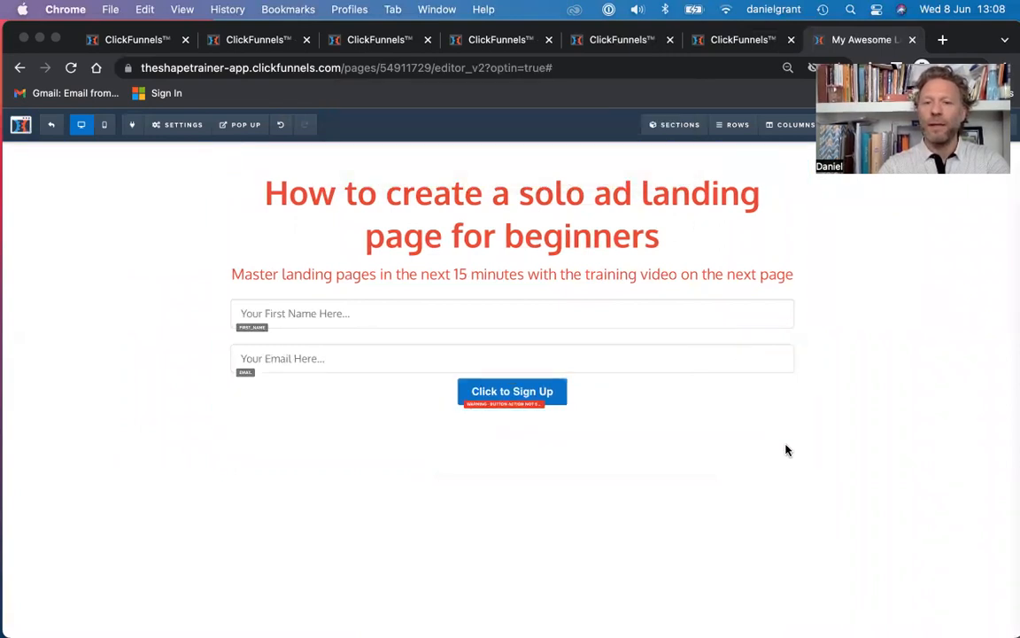
# Set the sign-up button's action to Submit Order / Submit Form
pyautogui.moveTo(782, 374)
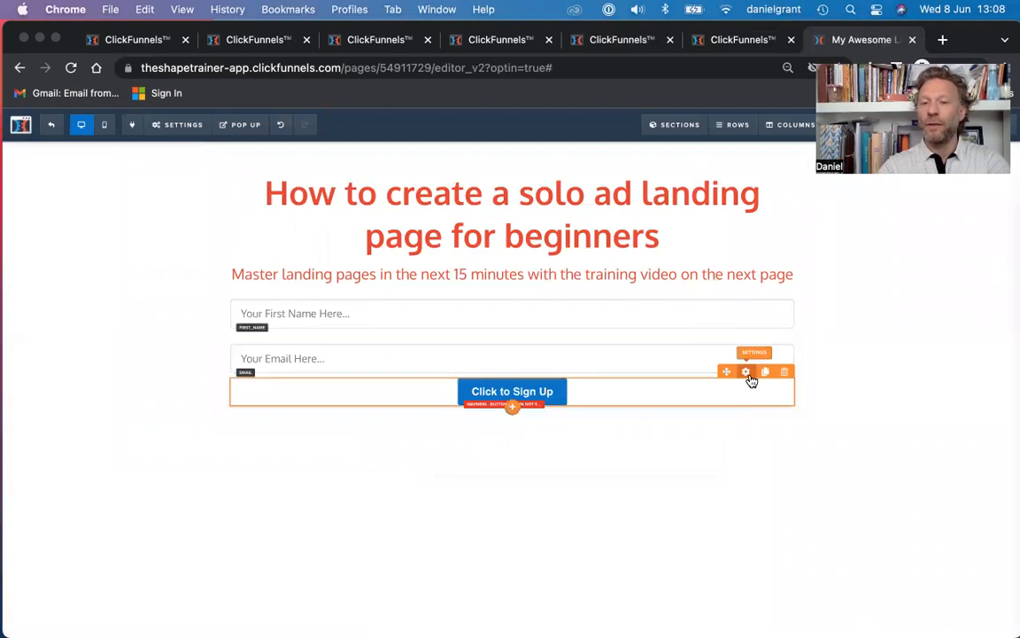
pyautogui.click(748, 376)
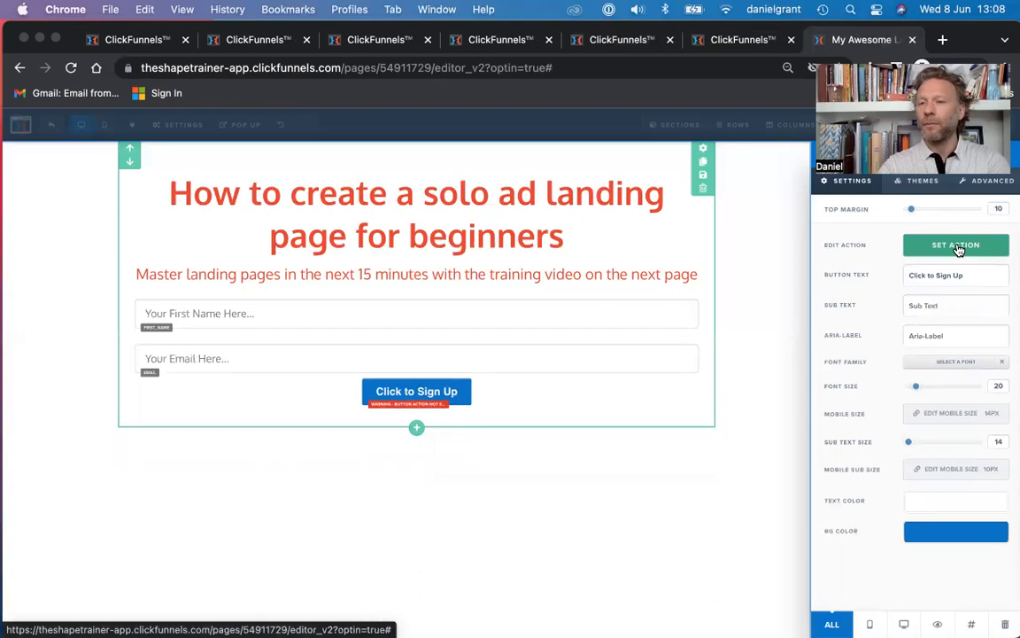
pyautogui.click(957, 247)
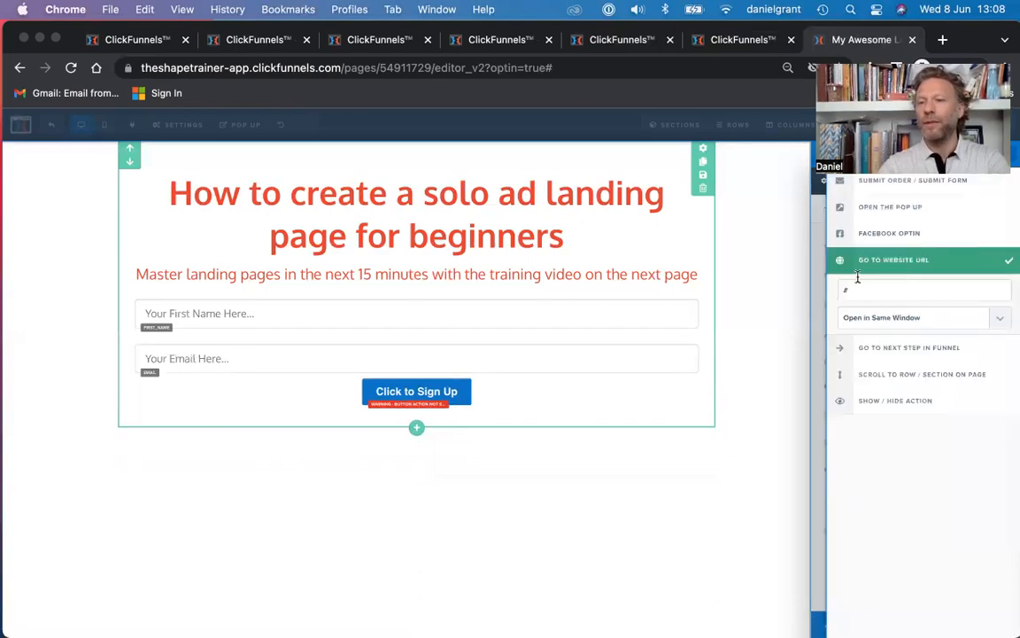
pyautogui.click(884, 182)
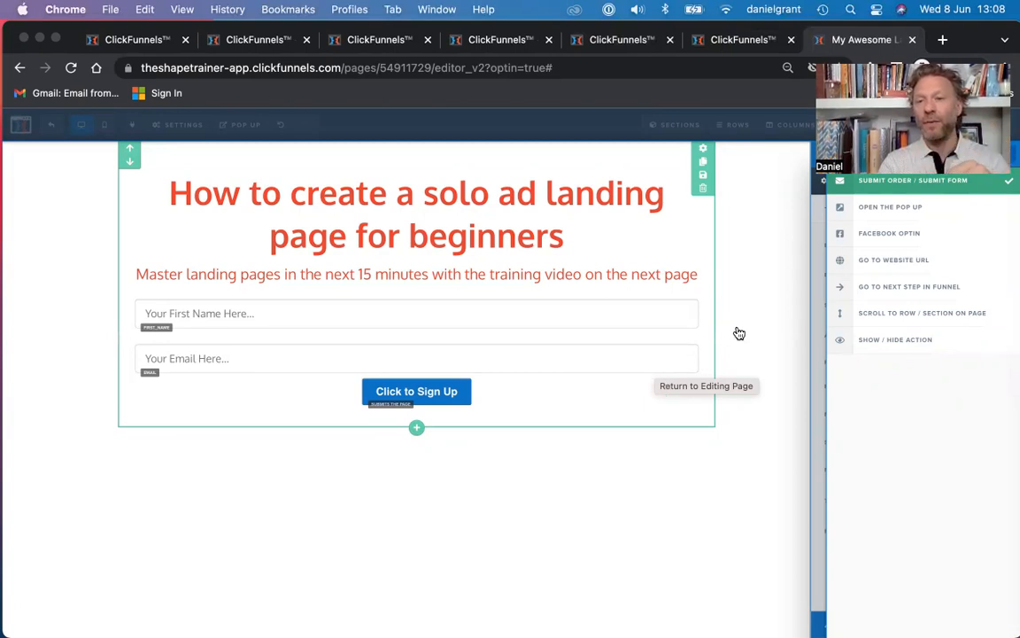
pyautogui.click(820, 285)
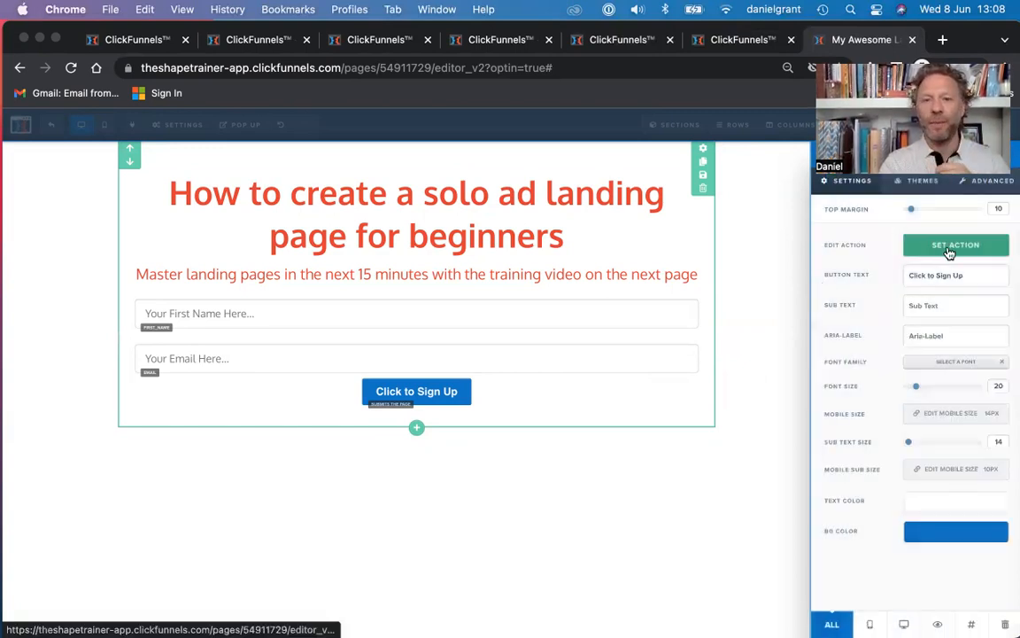
# Change the button text to "Click here to master landing pages"
pyautogui.moveTo(961, 274); pyautogui.dragTo(927, 274)
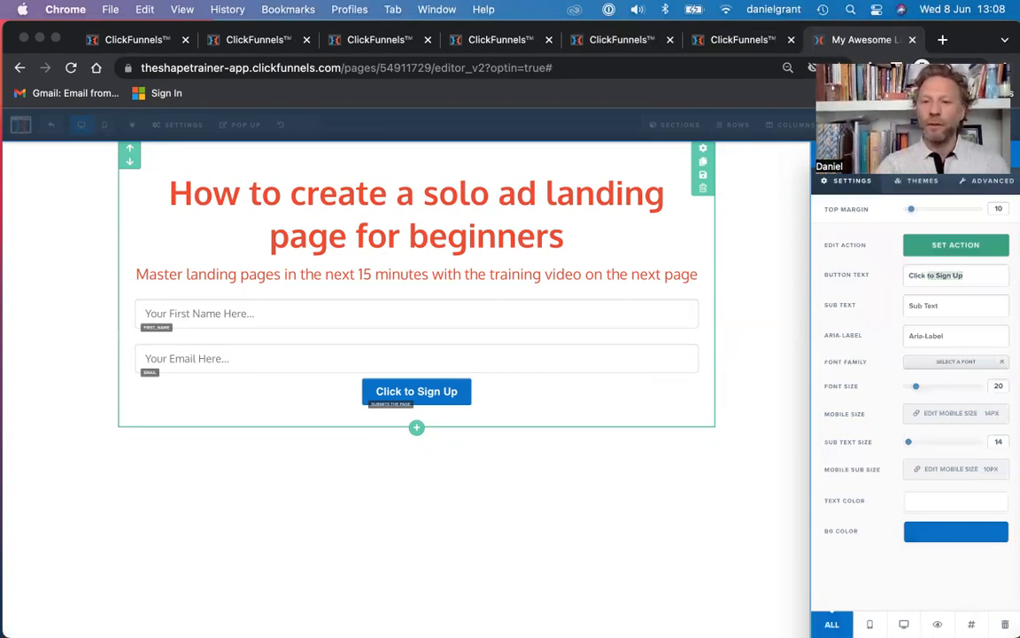
pyautogui.press('BackSpace')
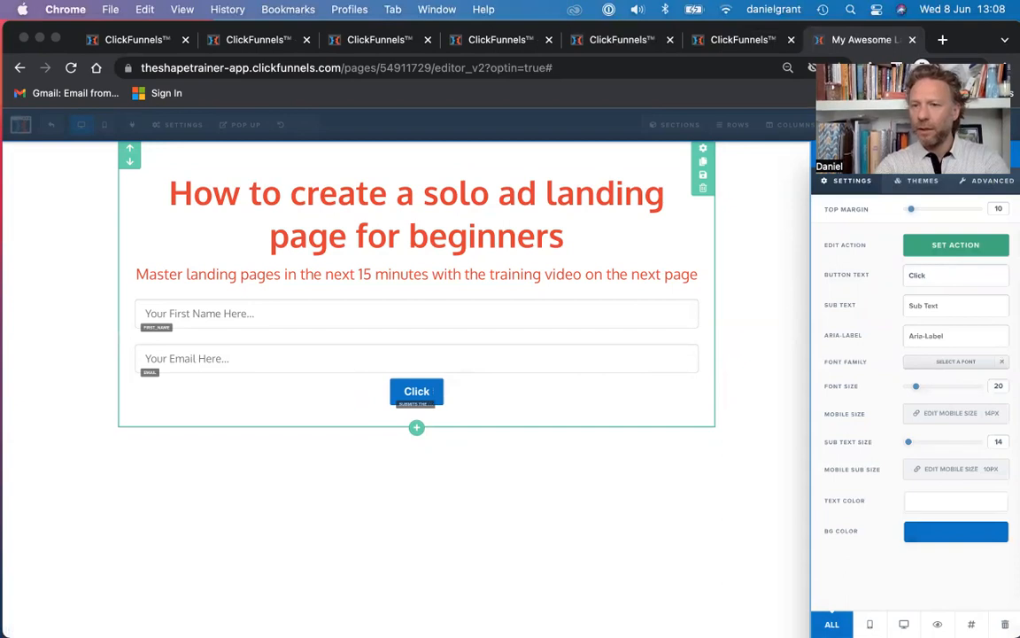
pyautogui.write('her to m')
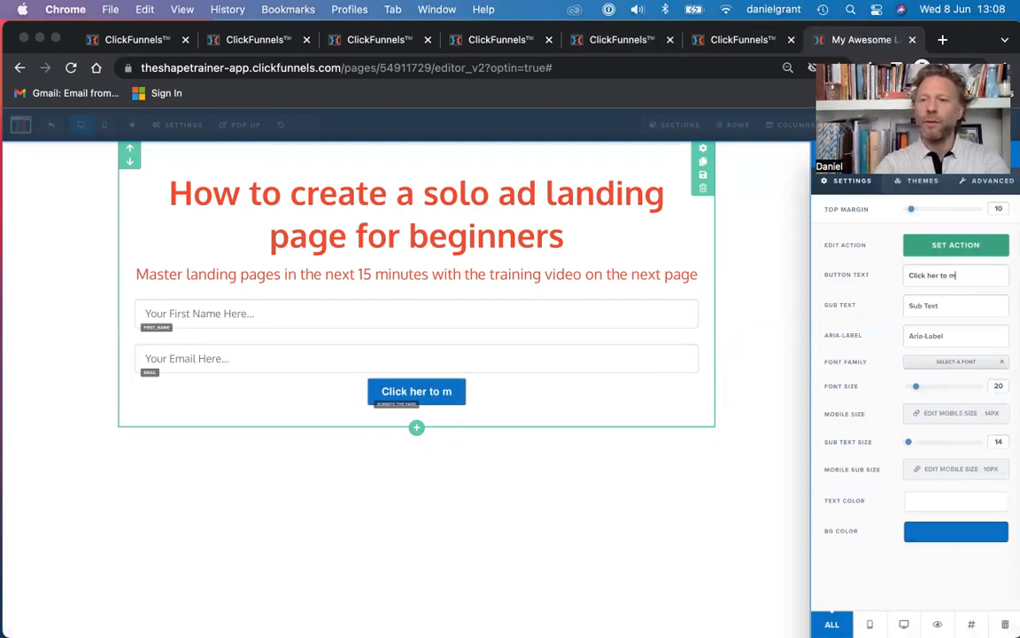
pyautogui.press('BackSpace')
pyautogui.press('BackSpace')
pyautogui.press('BackSpace')
pyautogui.write('e to')
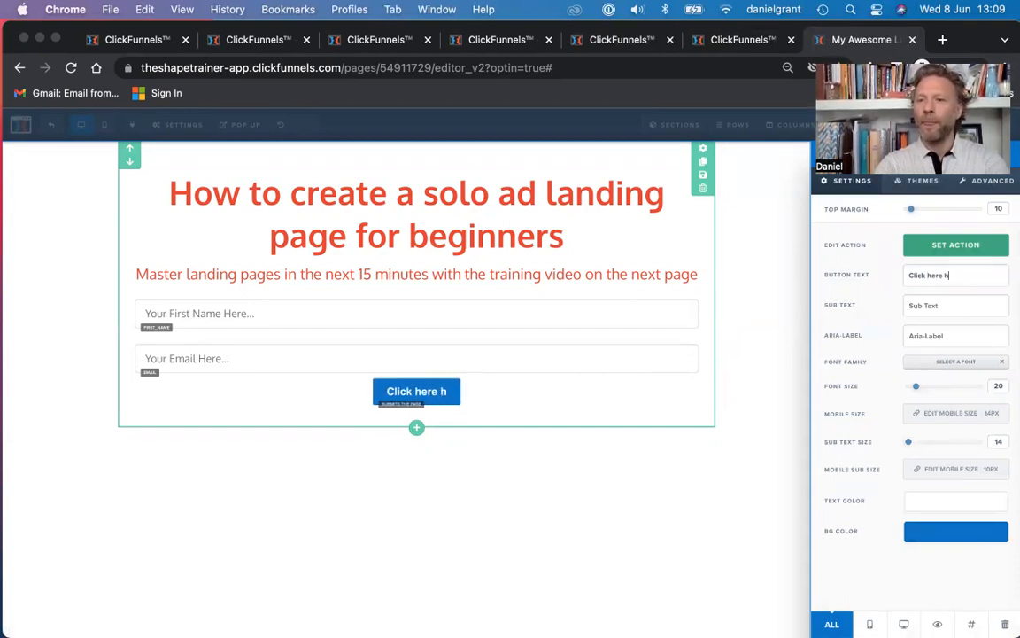
pyautogui.write(' master landing pages')
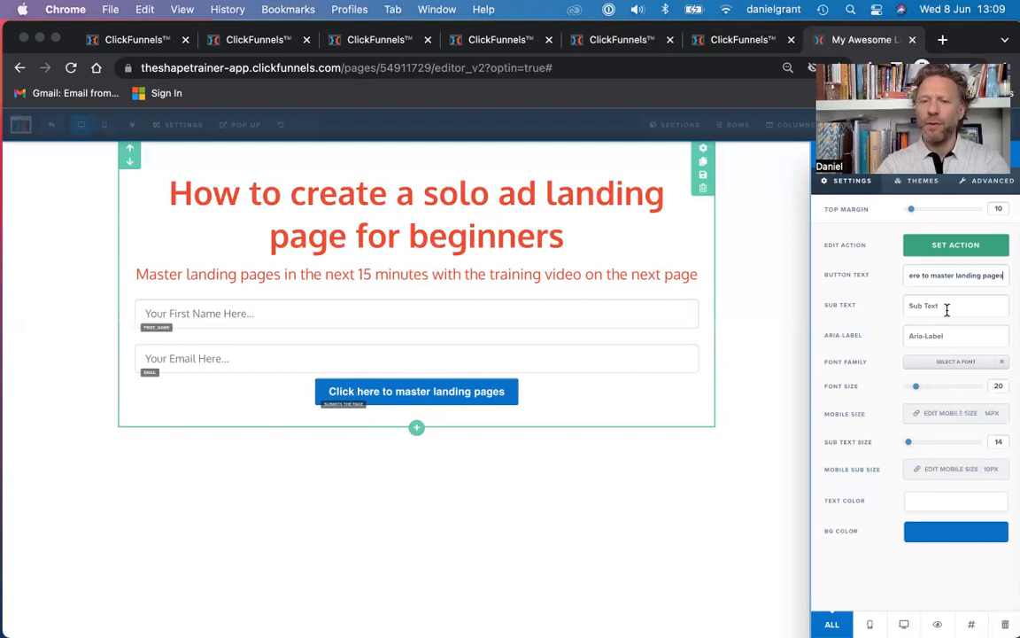
# Style the button with the Oxygen font family, a font size of 40 and the green #42b99f background color
pyautogui.click(945, 364)
pyautogui.click(851, 323)
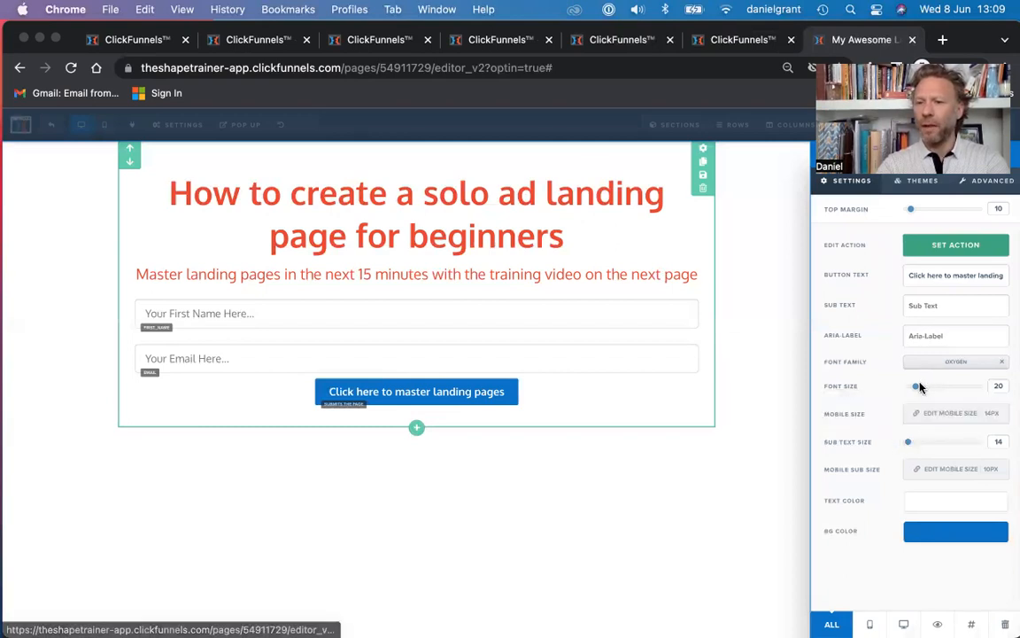
pyautogui.moveTo(919, 389); pyautogui.dragTo(944, 385)
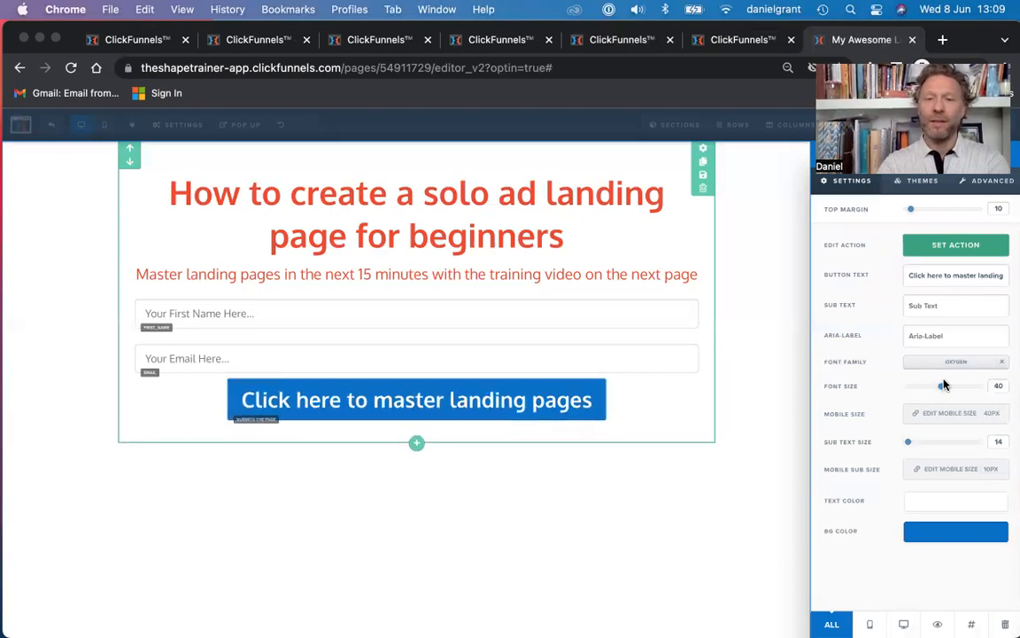
pyautogui.click(953, 533)
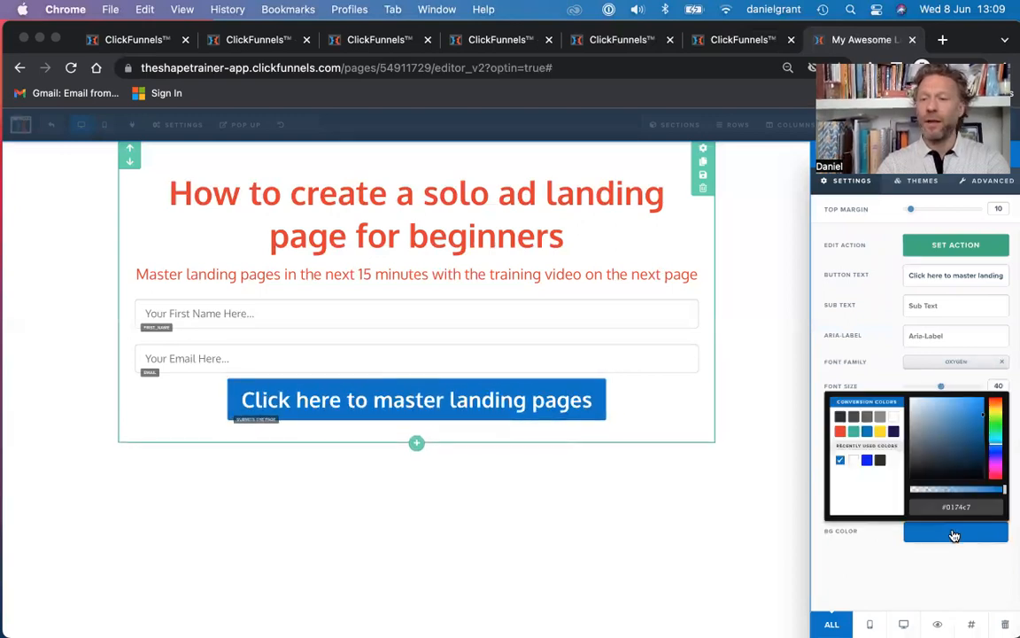
pyautogui.click(855, 433)
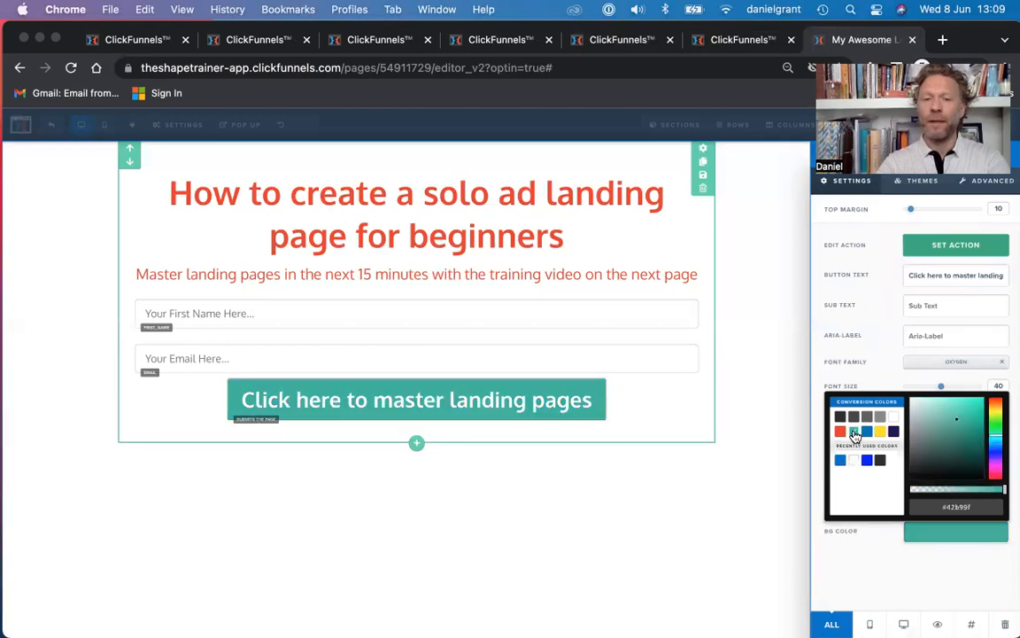
pyautogui.click(693, 260)
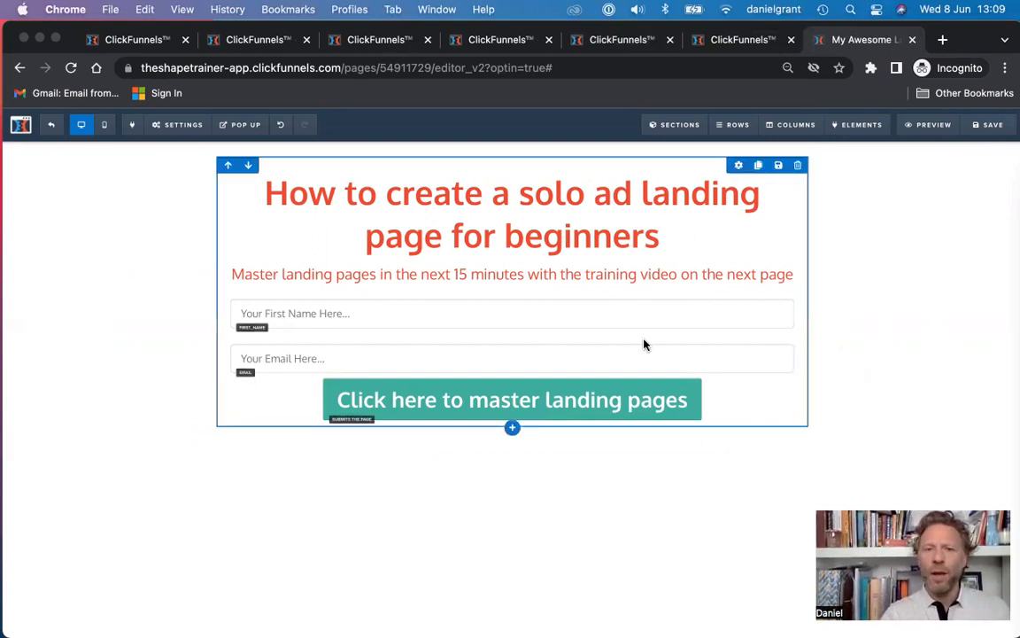
# Examine the page's email integration settings for connecting an autoresponder, its action and its list
pyautogui.click(177, 125)
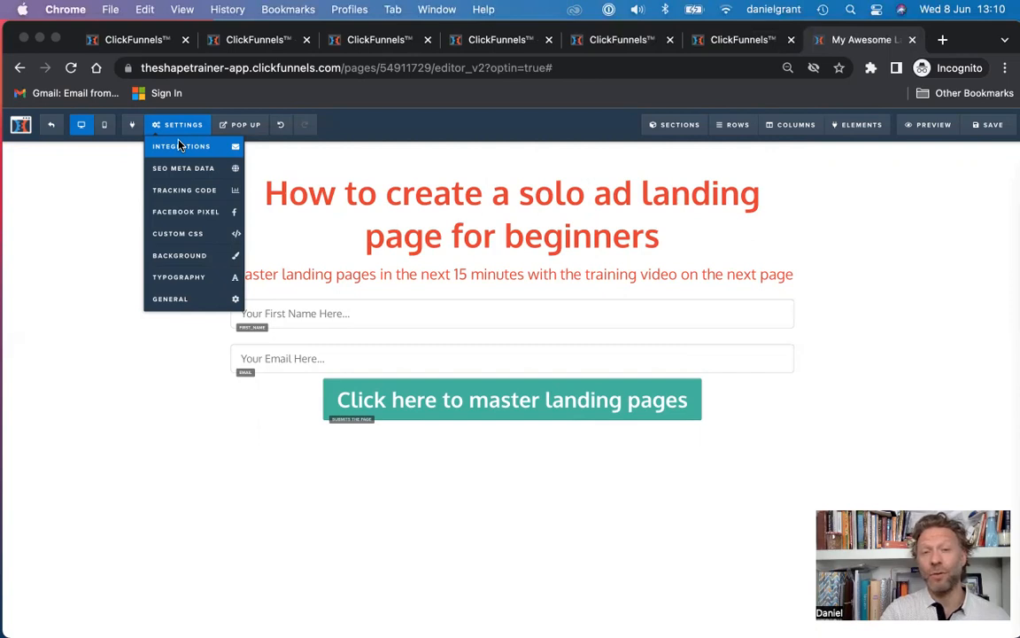
pyautogui.click(178, 146)
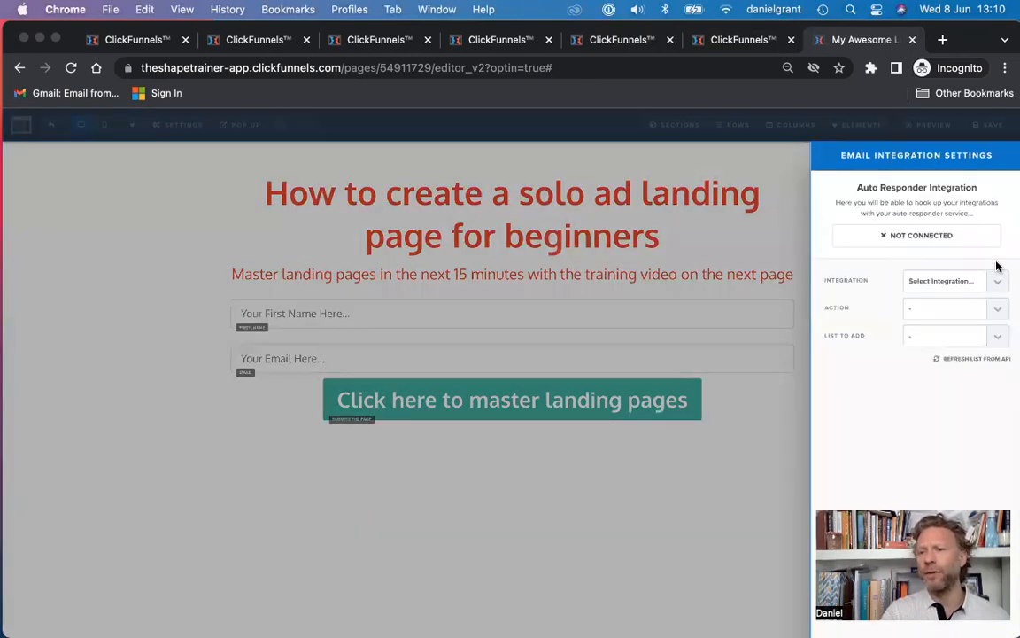
pyautogui.click(996, 283)
pyautogui.click(996, 284)
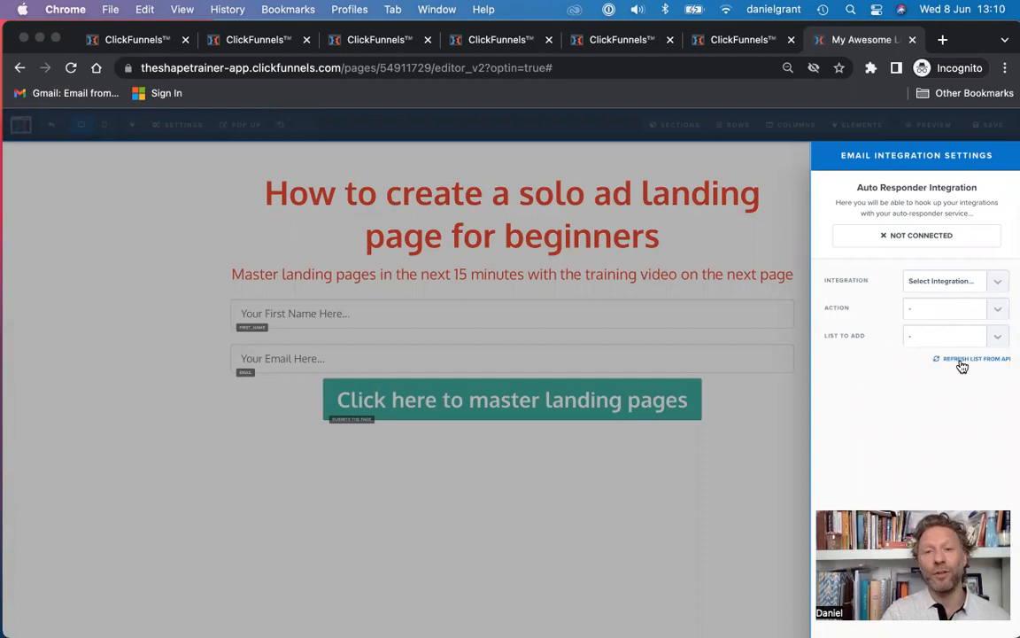
pyautogui.click(775, 412)
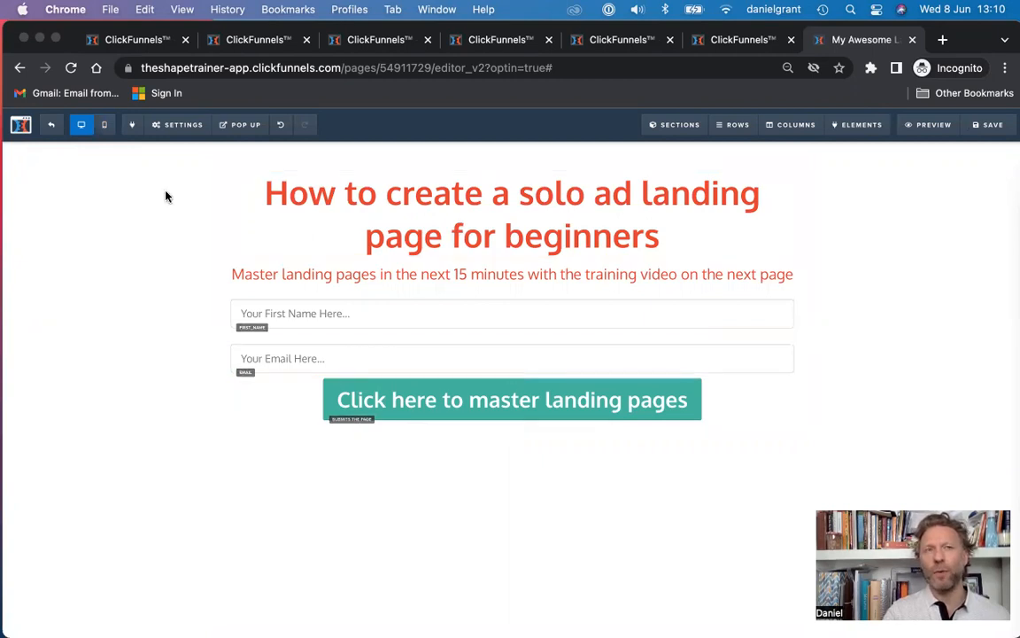
# Check the whole landing page in the mobile layout and return to the desktop layout
pyautogui.click(102, 126)
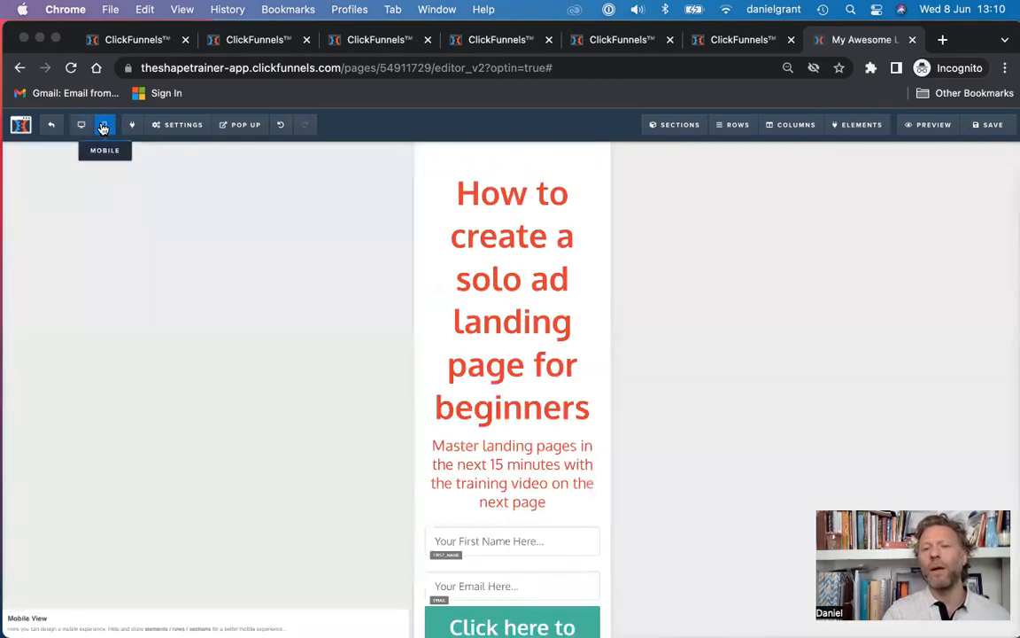
pyautogui.scroll(-2, 554, 446)
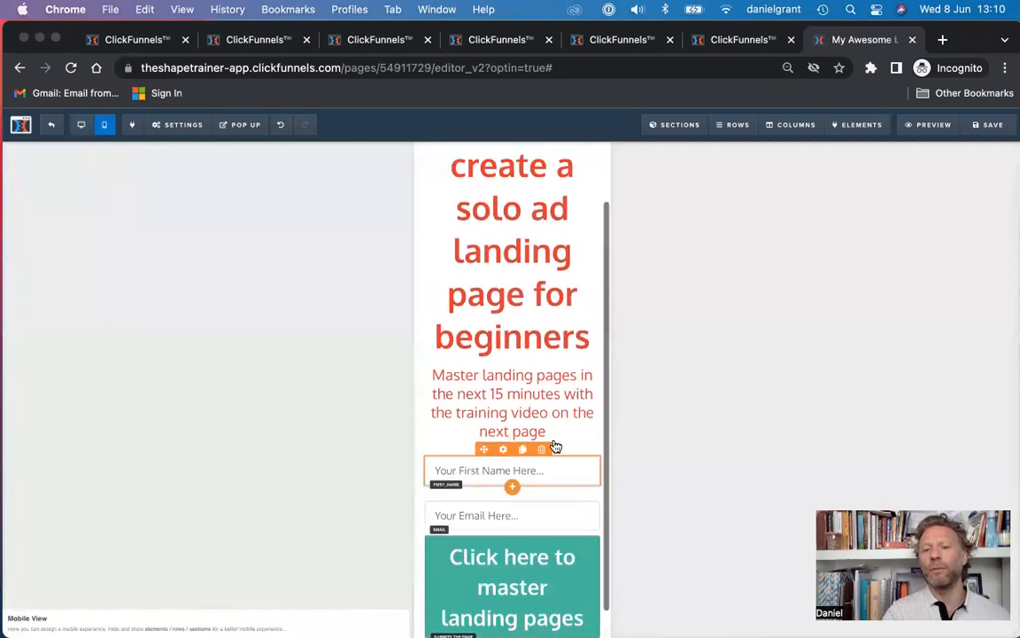
pyautogui.scroll(2, 555, 446)
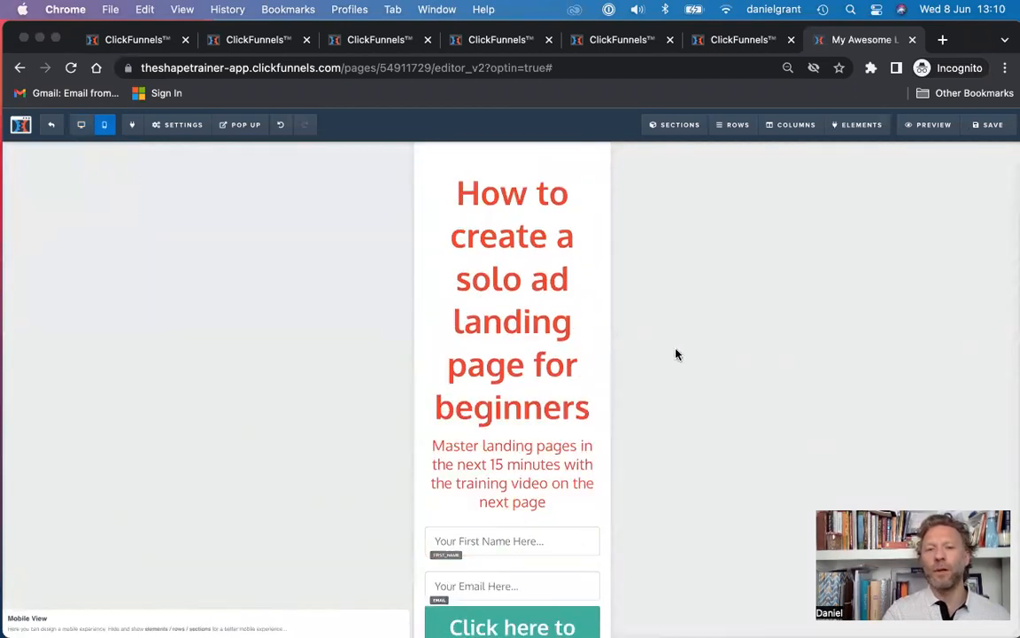
pyautogui.click(81, 127)
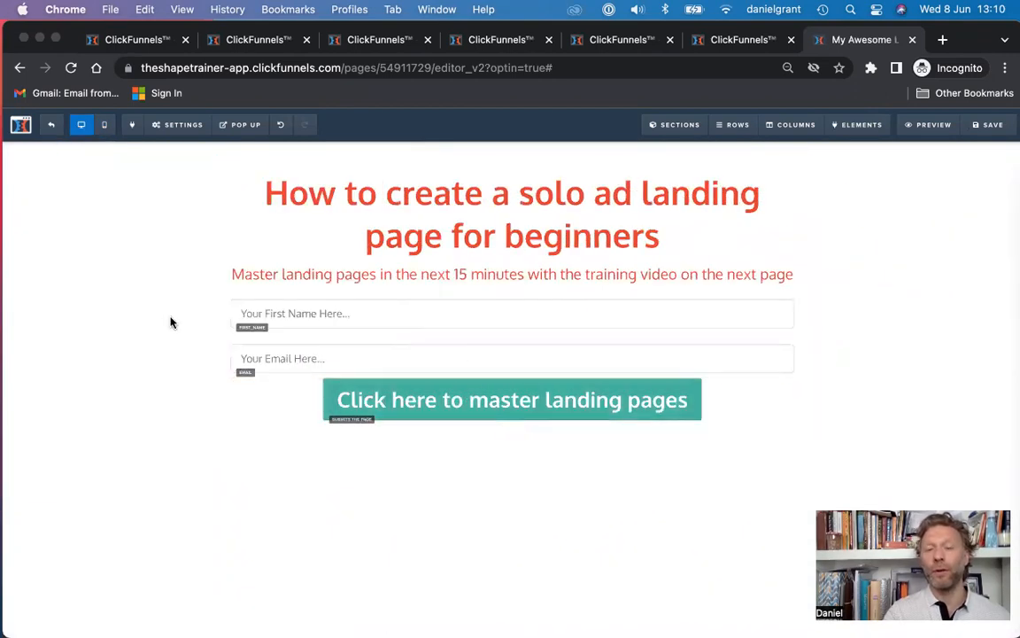
# Set the headline's mobile font size to 25px in the mobile layout, then check the page in the desktop layout
pyautogui.click(104, 125)
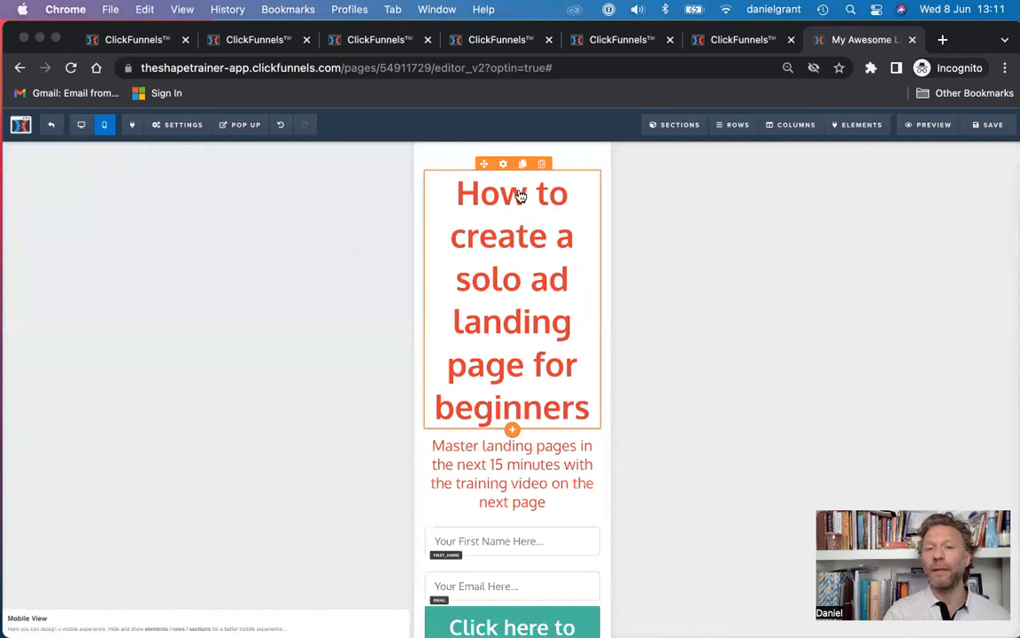
pyautogui.click(504, 165)
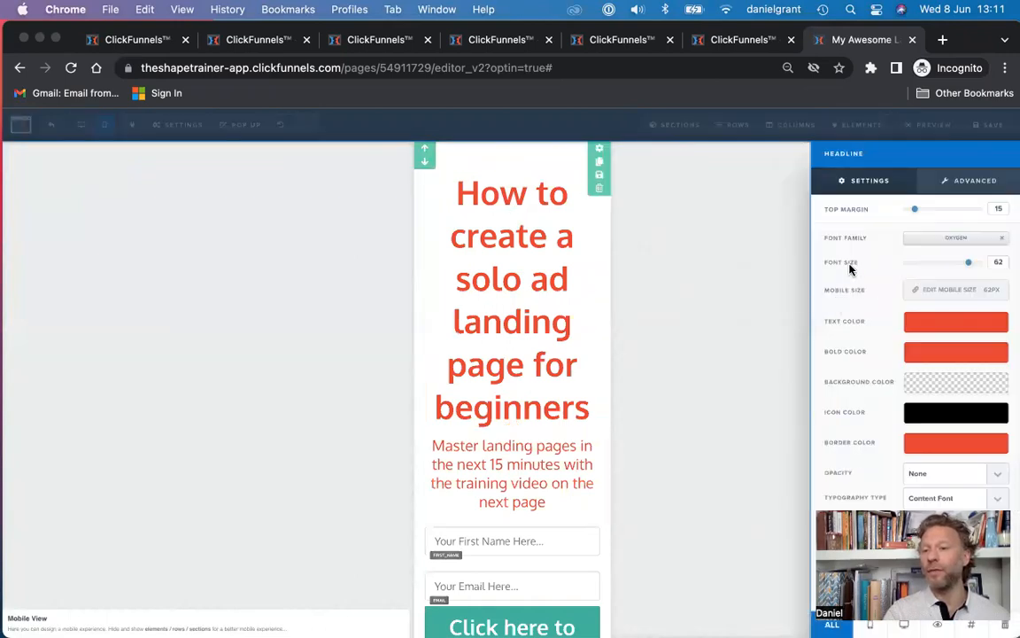
pyautogui.click(991, 291)
pyautogui.click(993, 294)
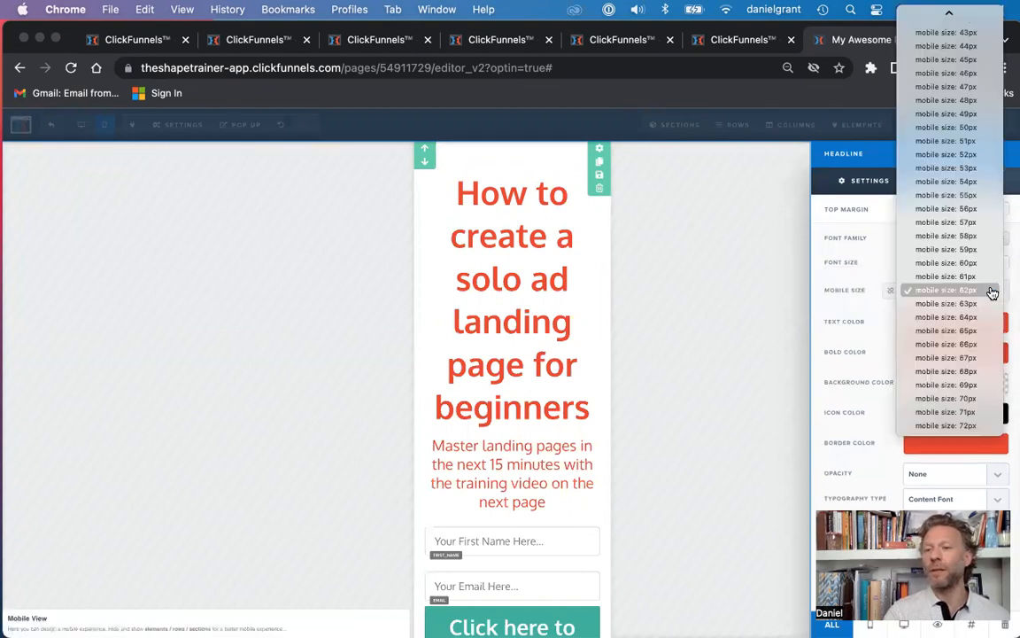
pyautogui.scroll(10, 988, 245)
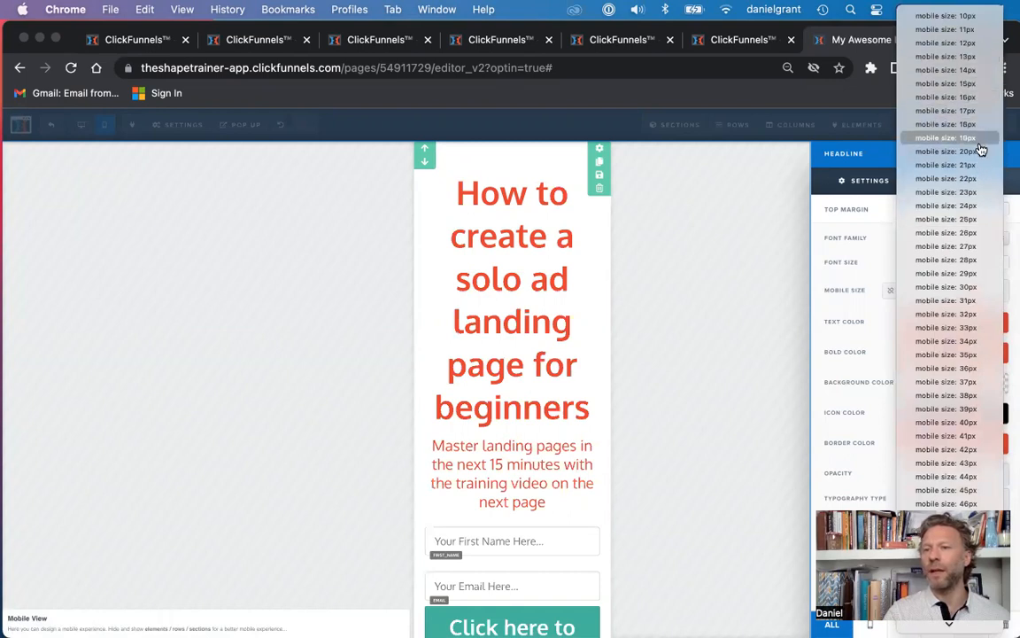
pyautogui.click(975, 218)
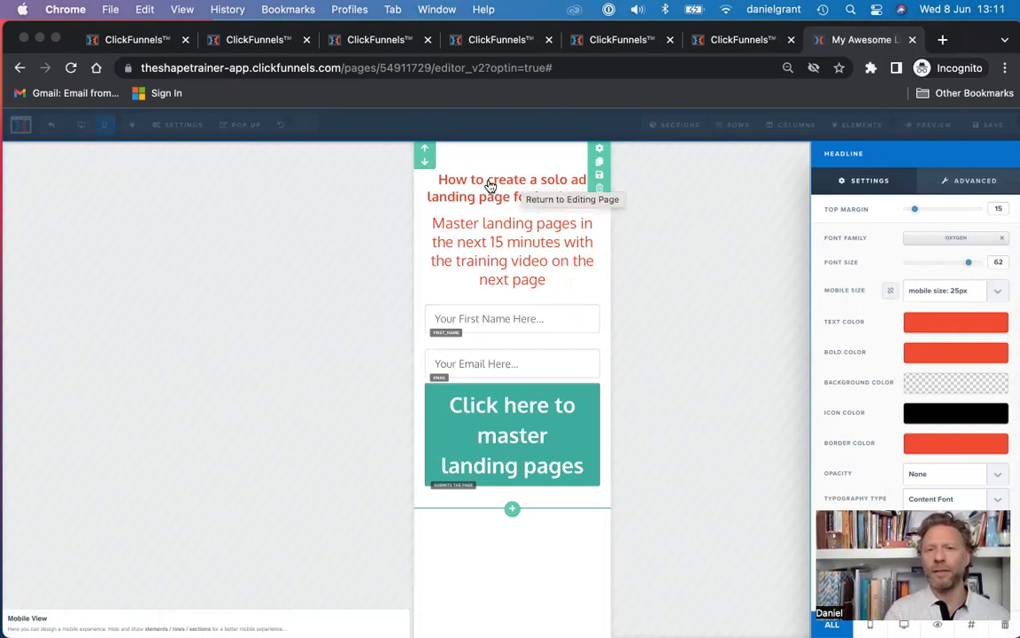
pyautogui.click(376, 243)
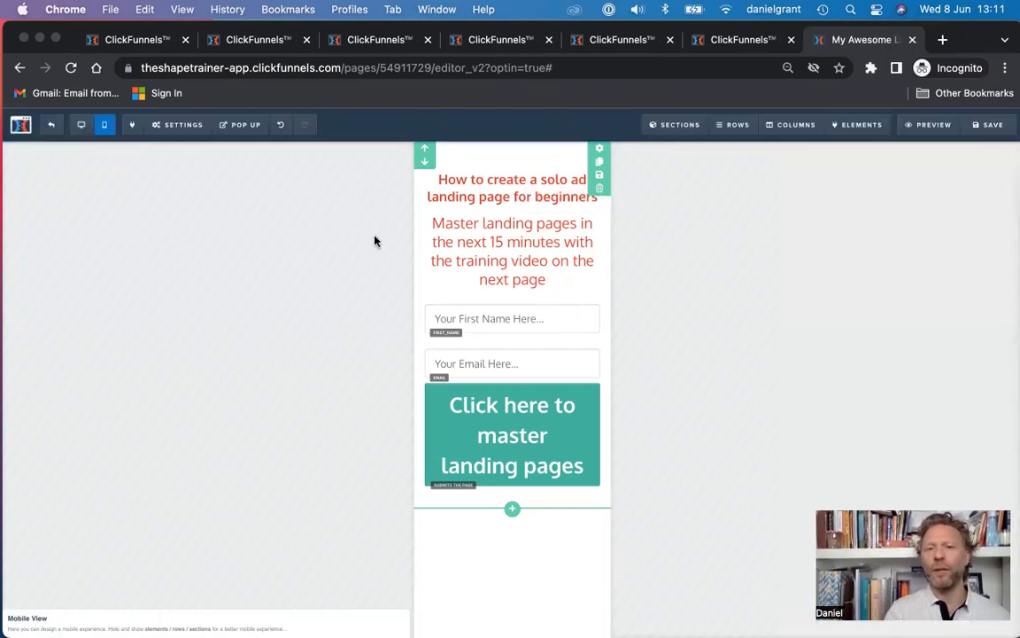
pyautogui.click(81, 127)
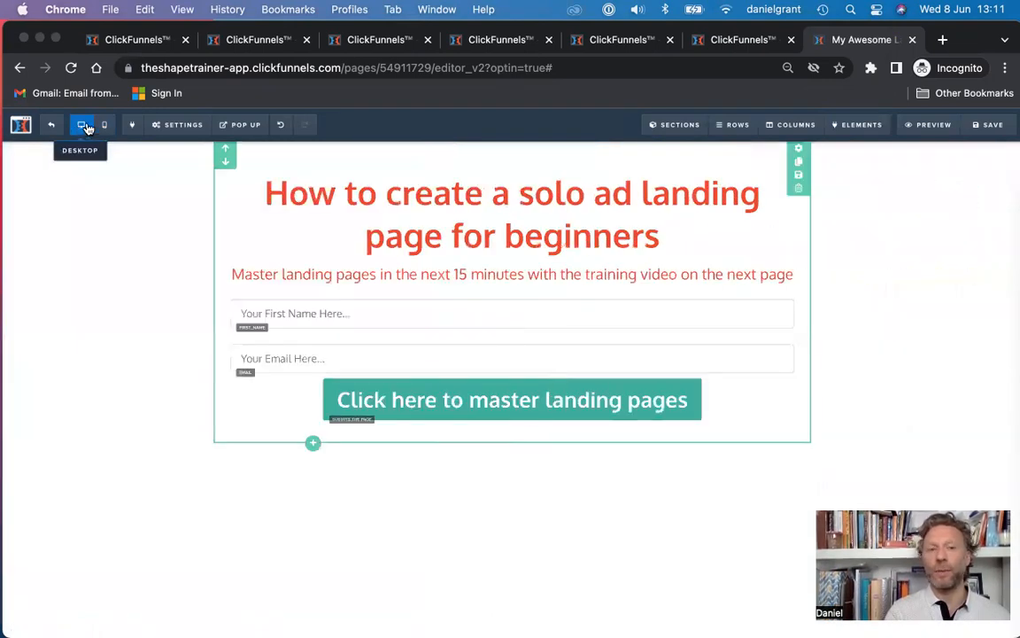
# In the mobile layout, set the sub-headline's mobile font size to 16px and its top margin to 5
pyautogui.click(105, 125)
pyautogui.click(505, 206)
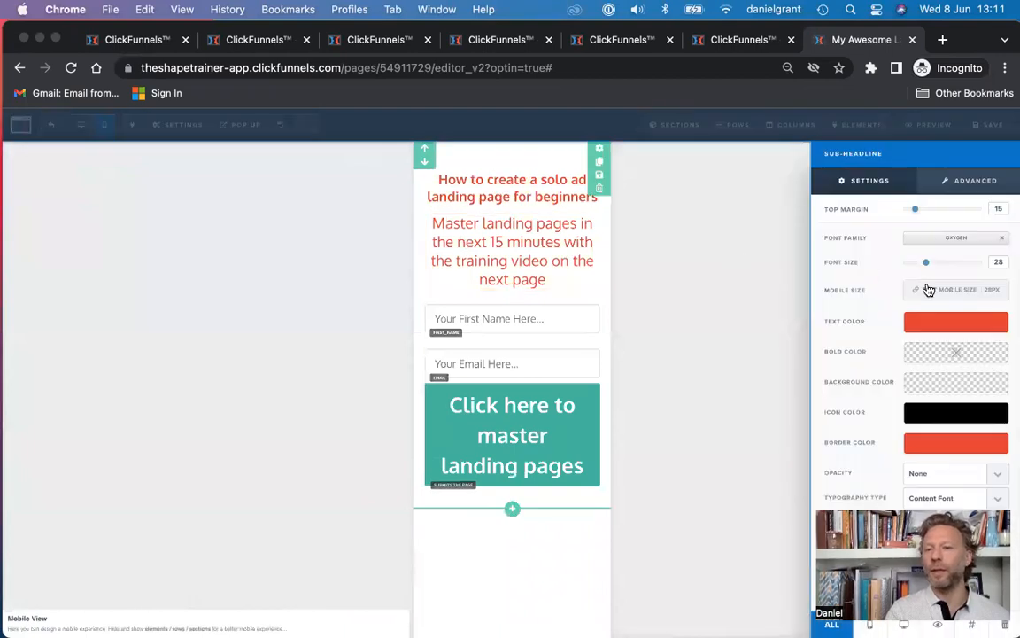
pyautogui.click(997, 290)
pyautogui.click(1002, 294)
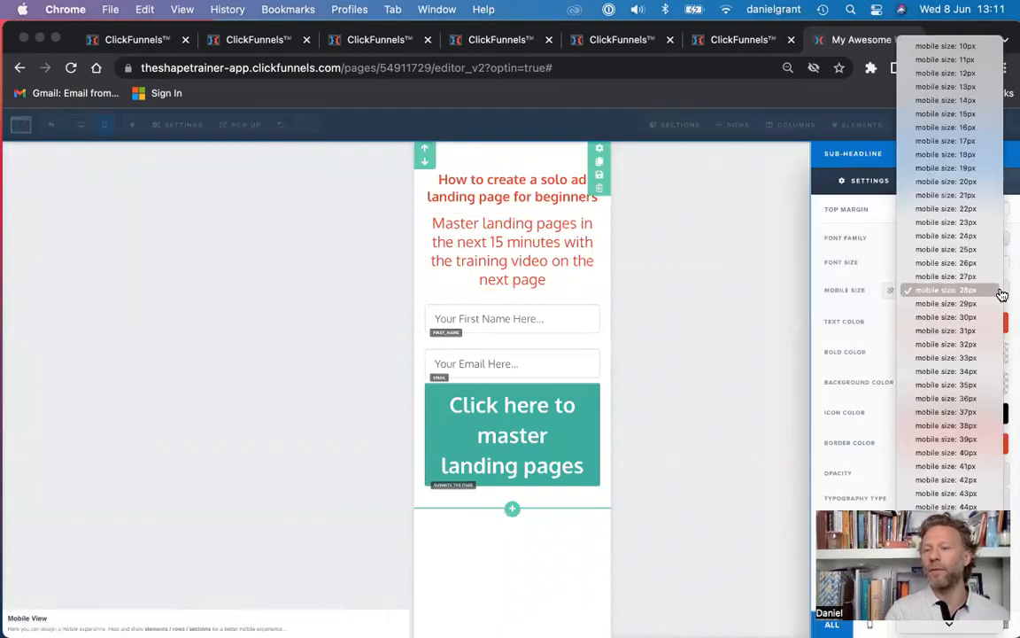
pyautogui.click(996, 182)
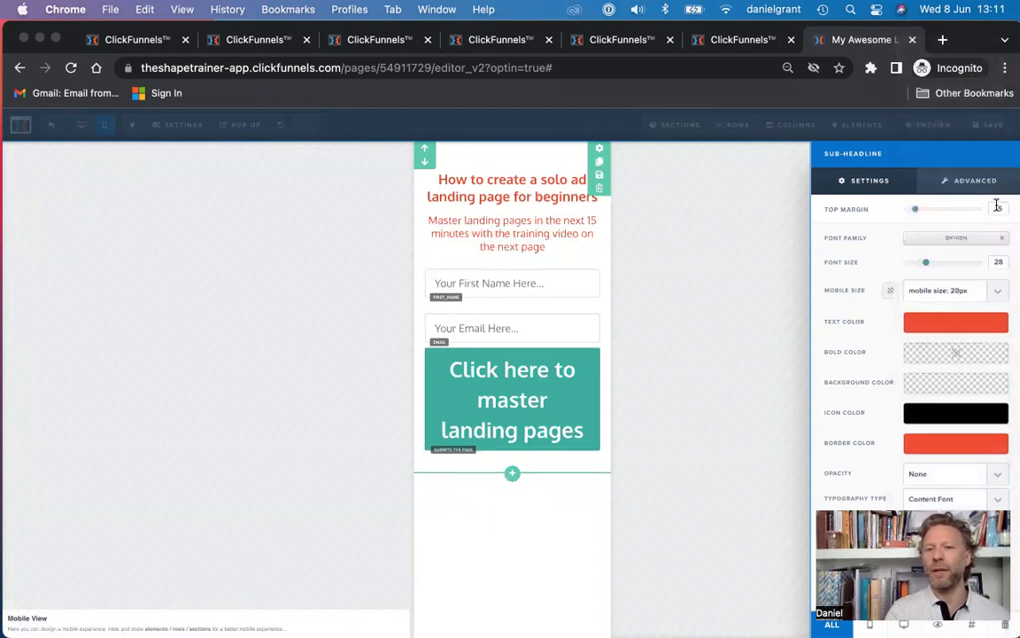
pyautogui.click(996, 290)
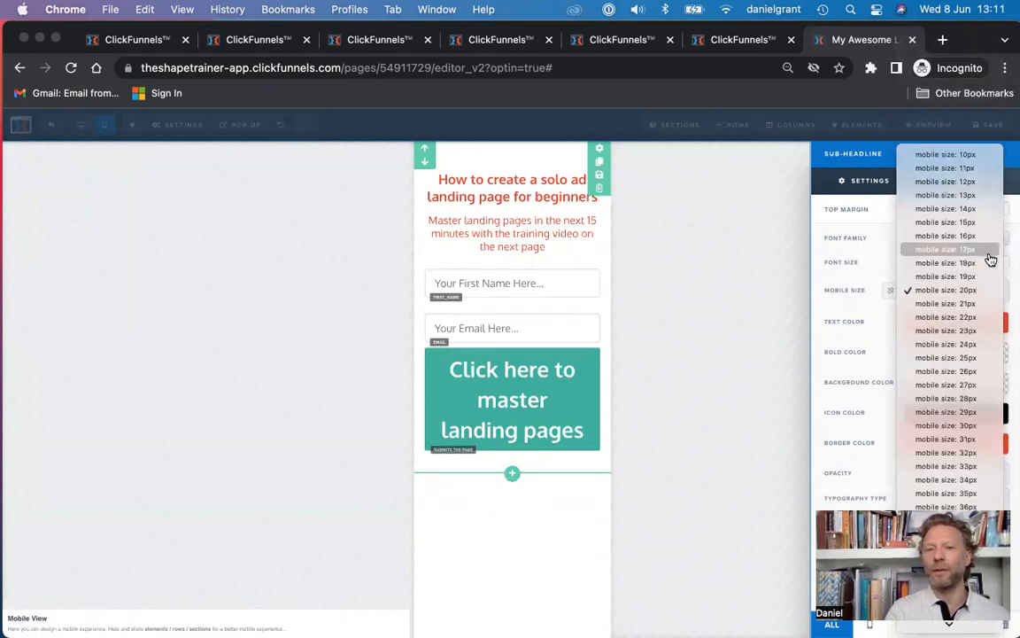
pyautogui.click(990, 252)
pyautogui.click(997, 290)
pyautogui.click(998, 281)
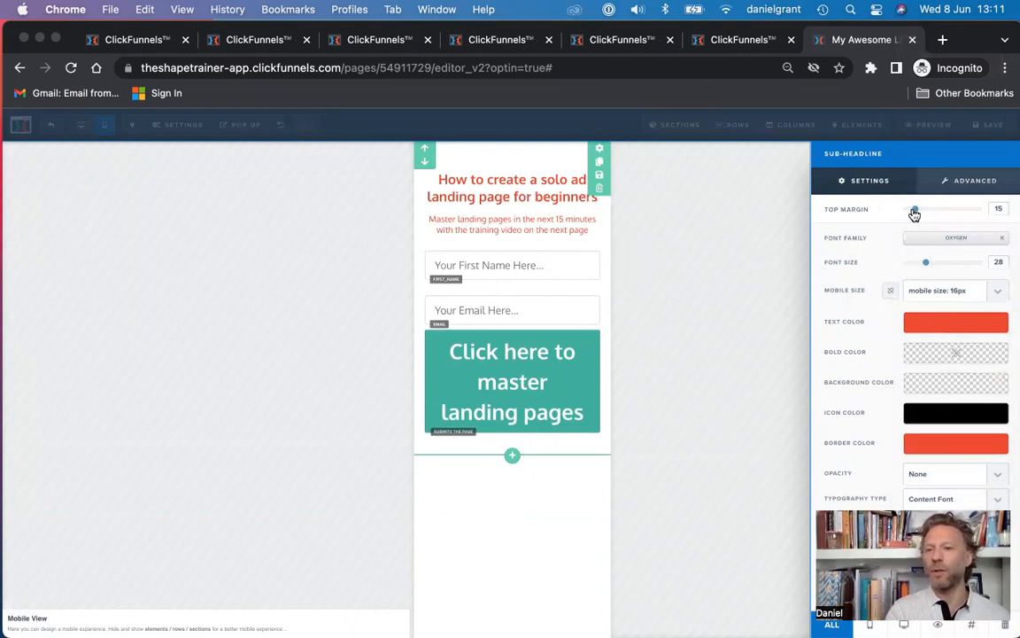
pyautogui.moveTo(916, 215); pyautogui.dragTo(867, 229)
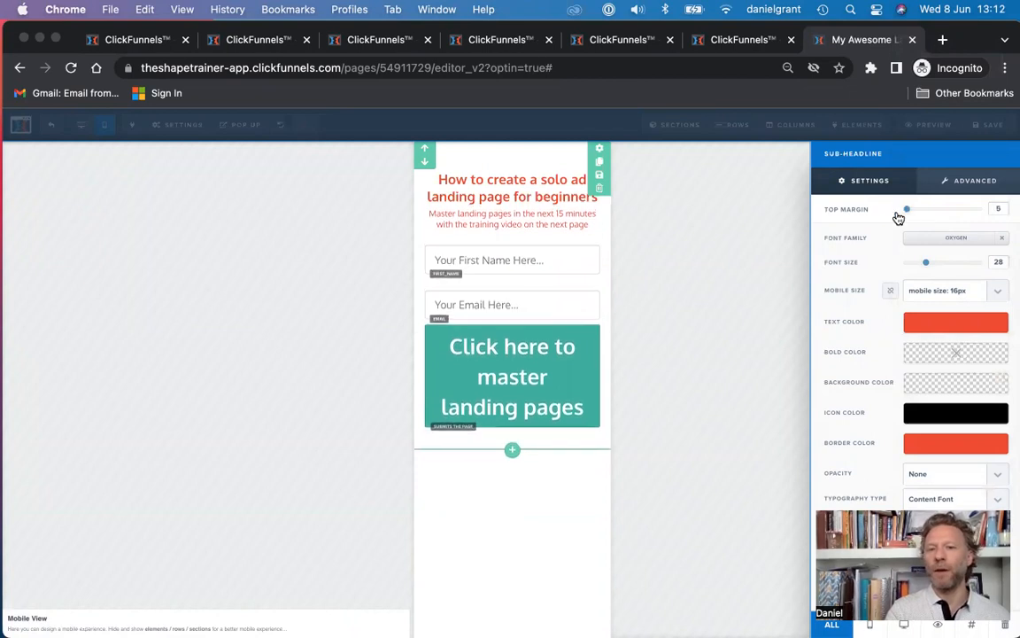
pyautogui.click(573, 263)
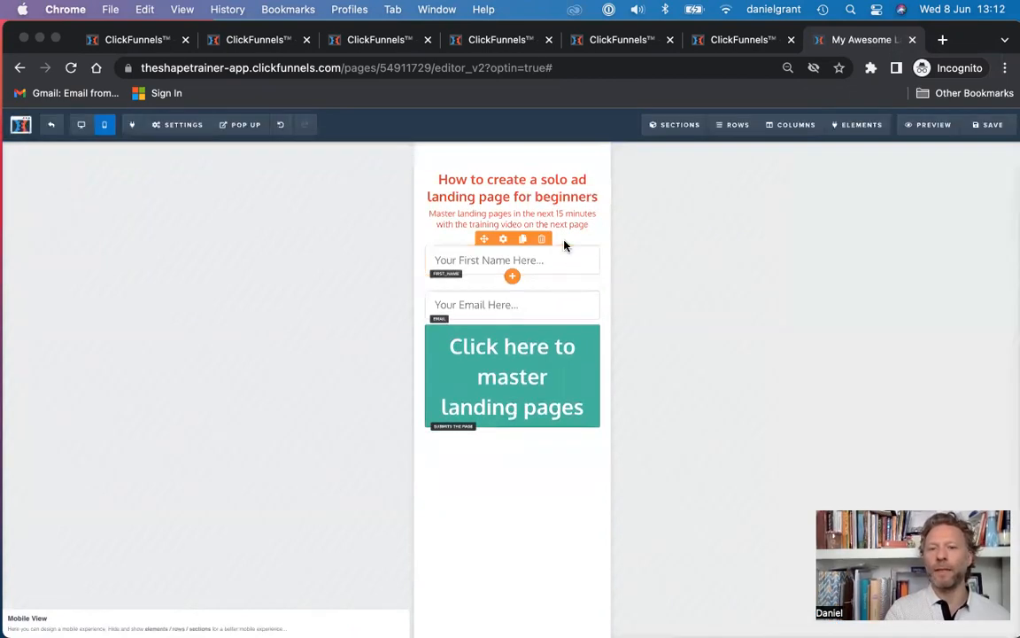
# Set the mobile font size of the first name input field to 12px
pyautogui.click(503, 243)
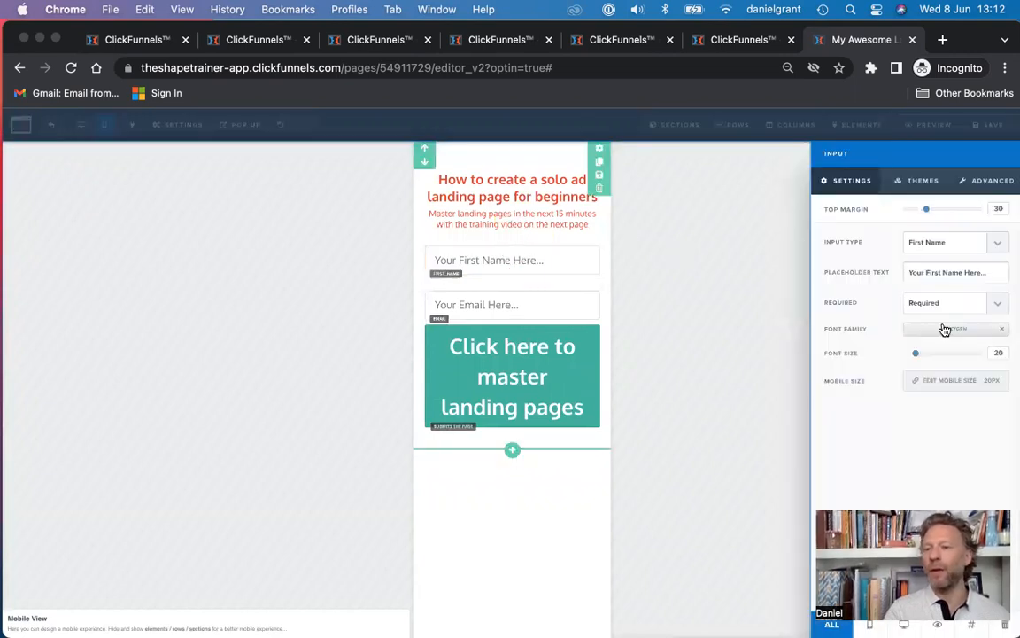
pyautogui.click(988, 381)
pyautogui.click(994, 383)
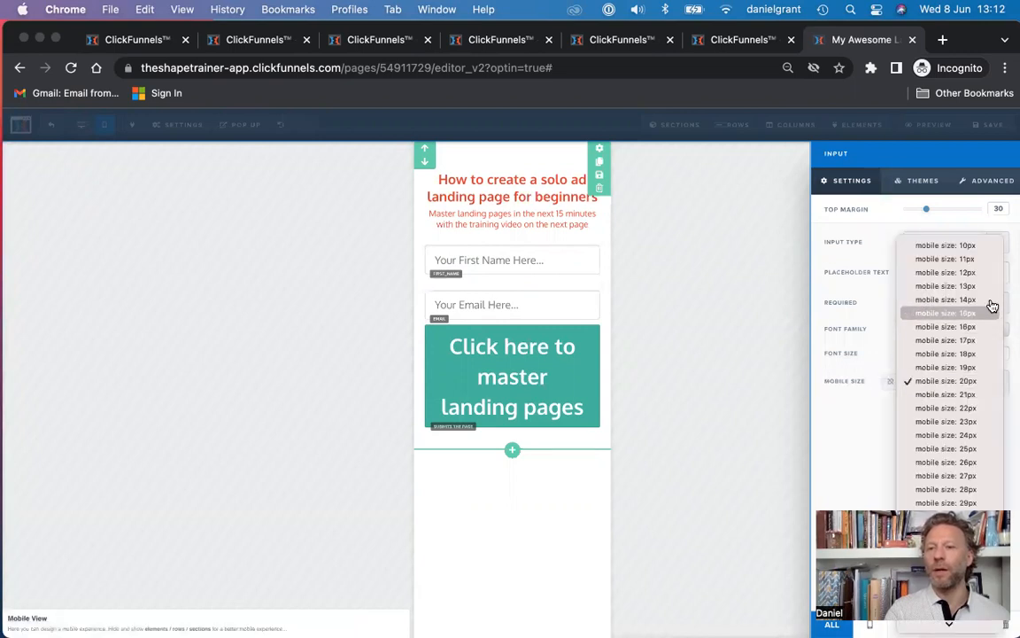
pyautogui.click(991, 273)
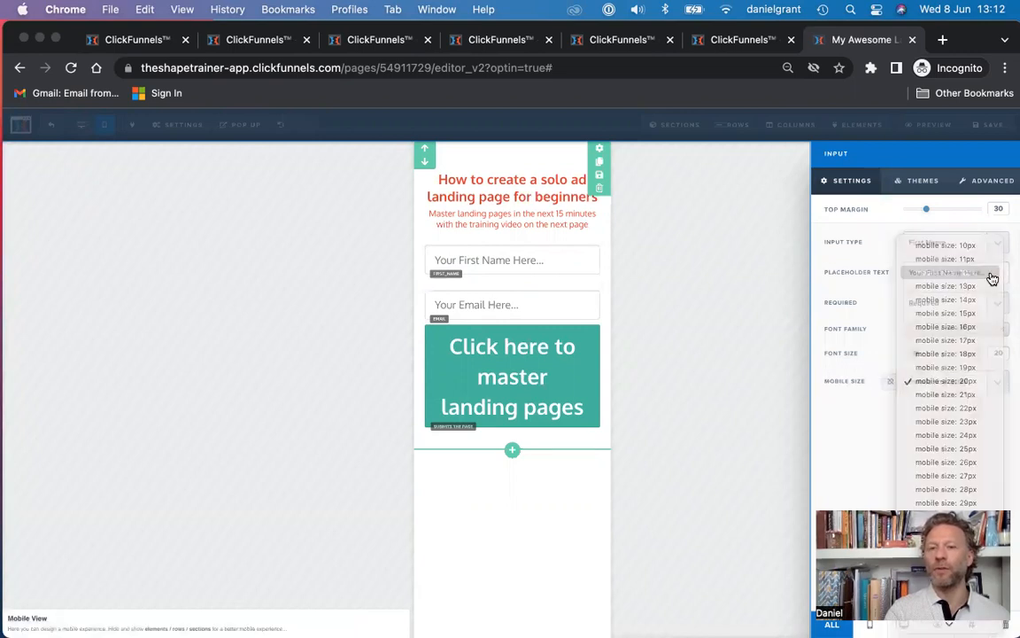
pyautogui.click(571, 282)
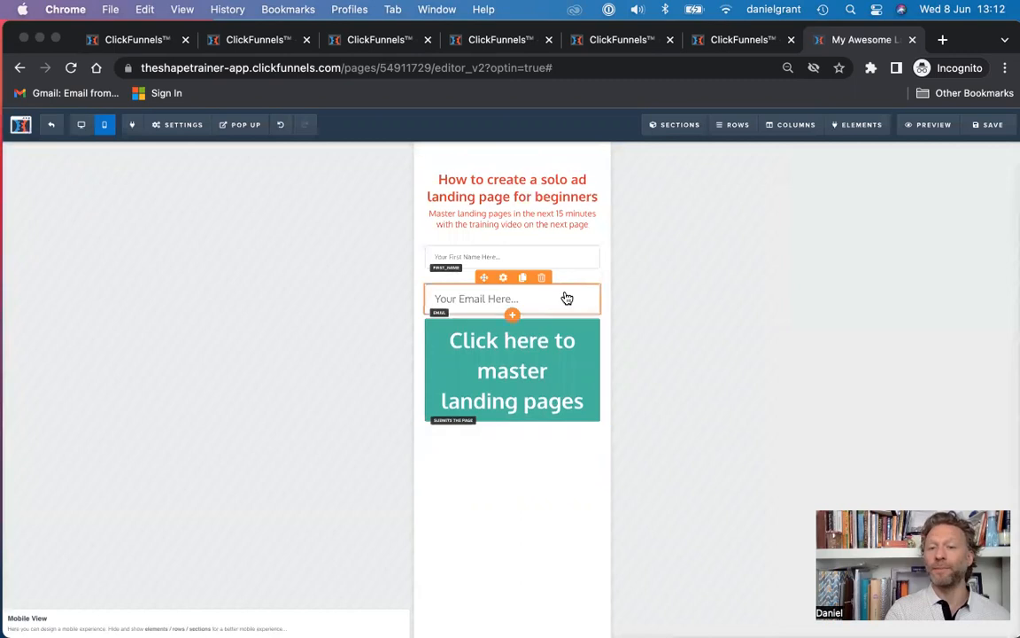
# Set the mobile font size of the email input field to 12px
pyautogui.click(503, 277)
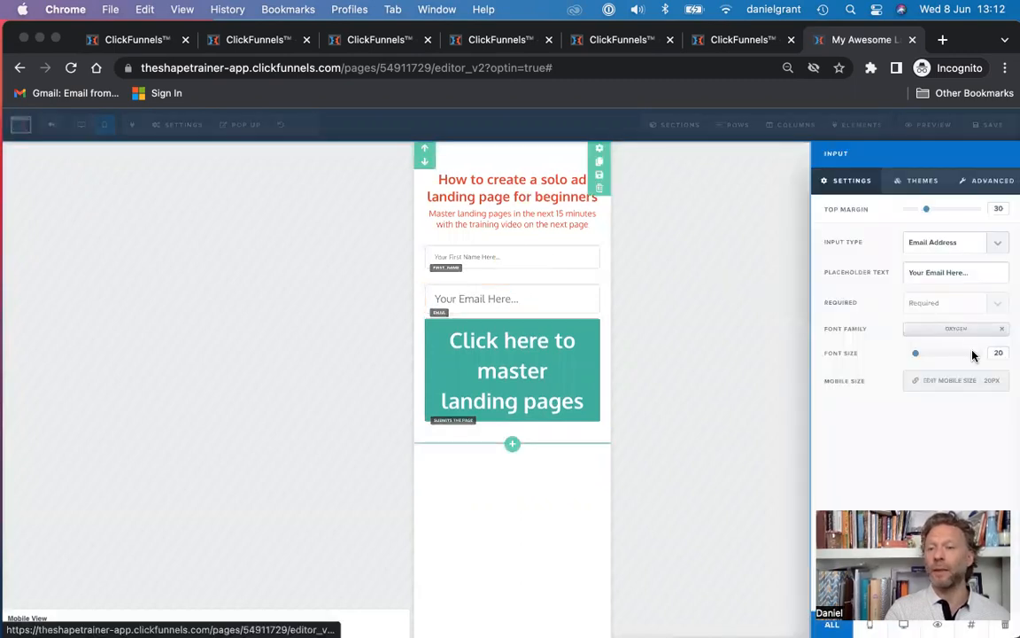
pyautogui.click(994, 384)
pyautogui.click(996, 388)
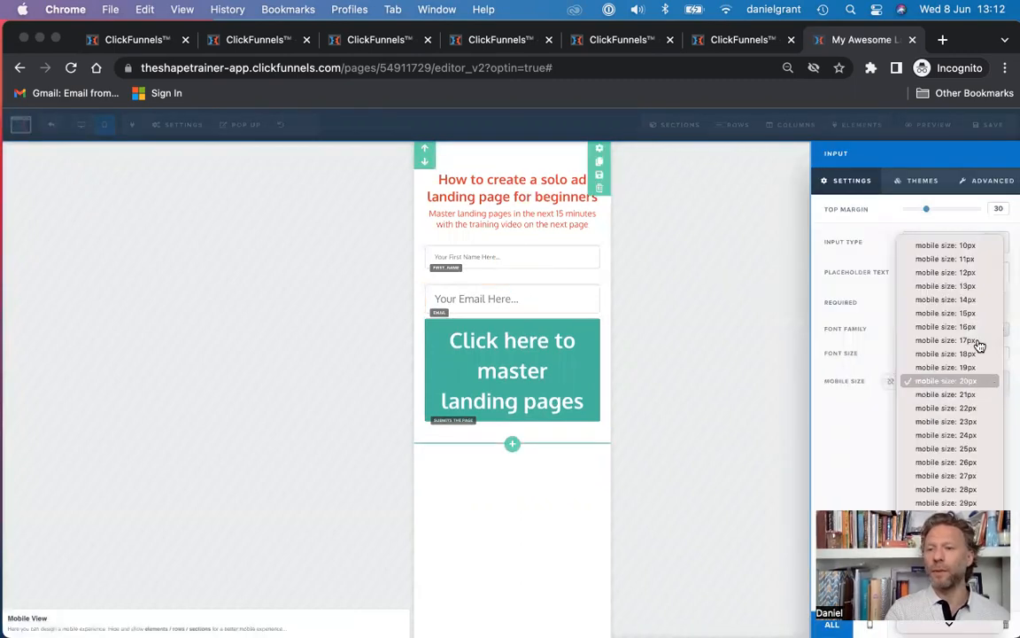
pyautogui.click(970, 274)
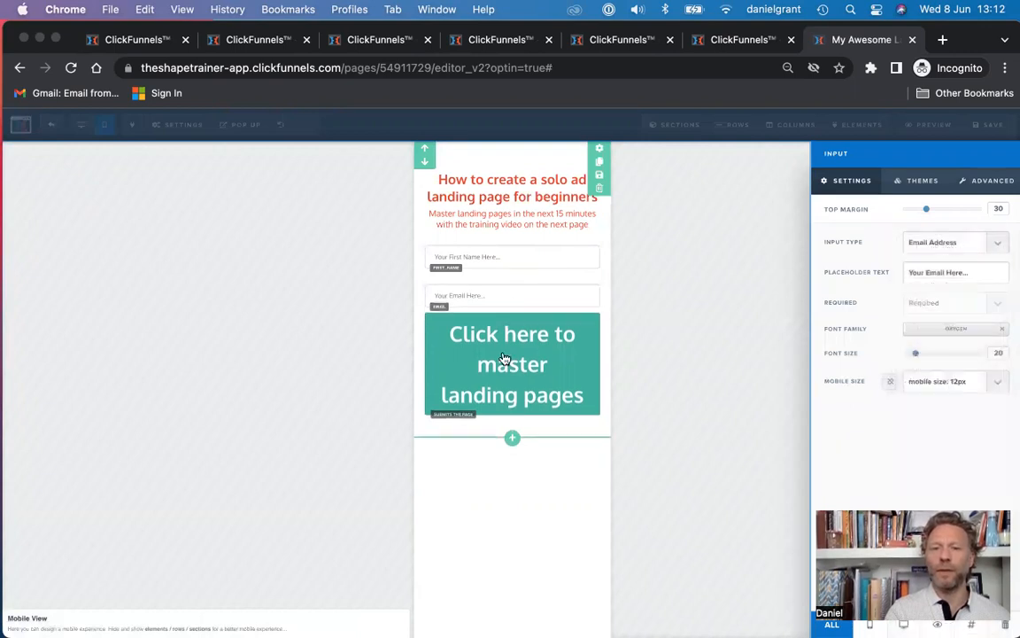
pyautogui.click(526, 279)
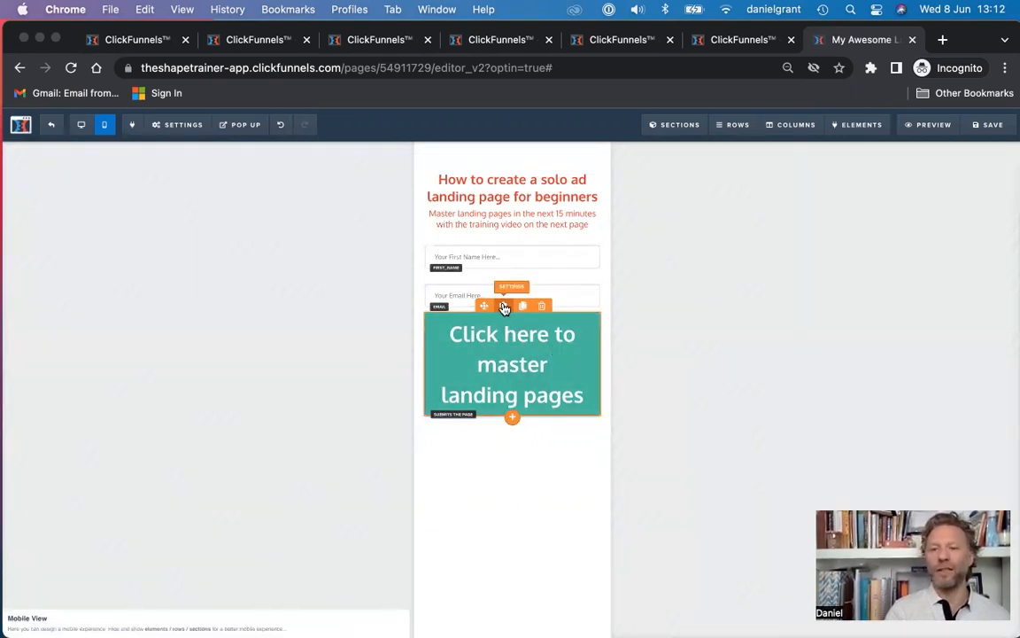
# Try several mobile font sizes for the "Click here to master landing pages" button, ending with 16px
pyautogui.click(504, 306)
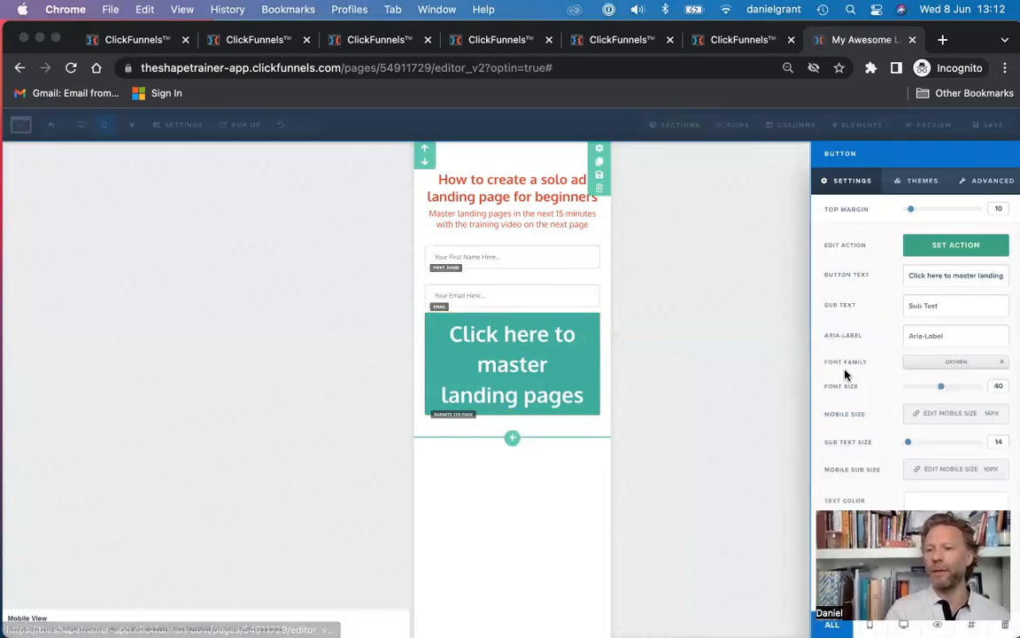
pyautogui.click(996, 415)
pyautogui.click(997, 415)
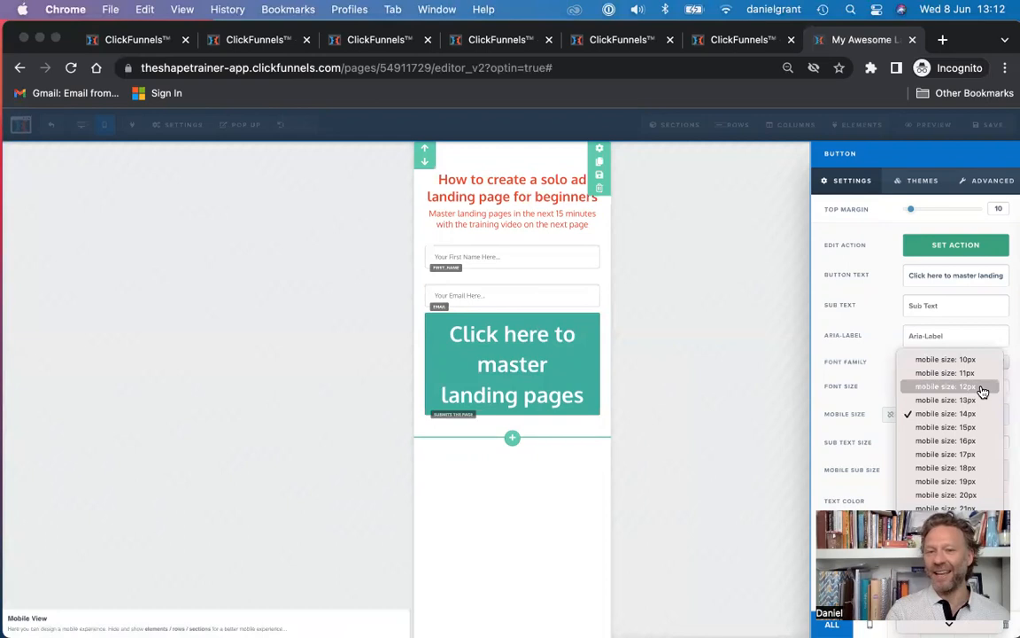
pyautogui.click(981, 387)
pyautogui.click(996, 413)
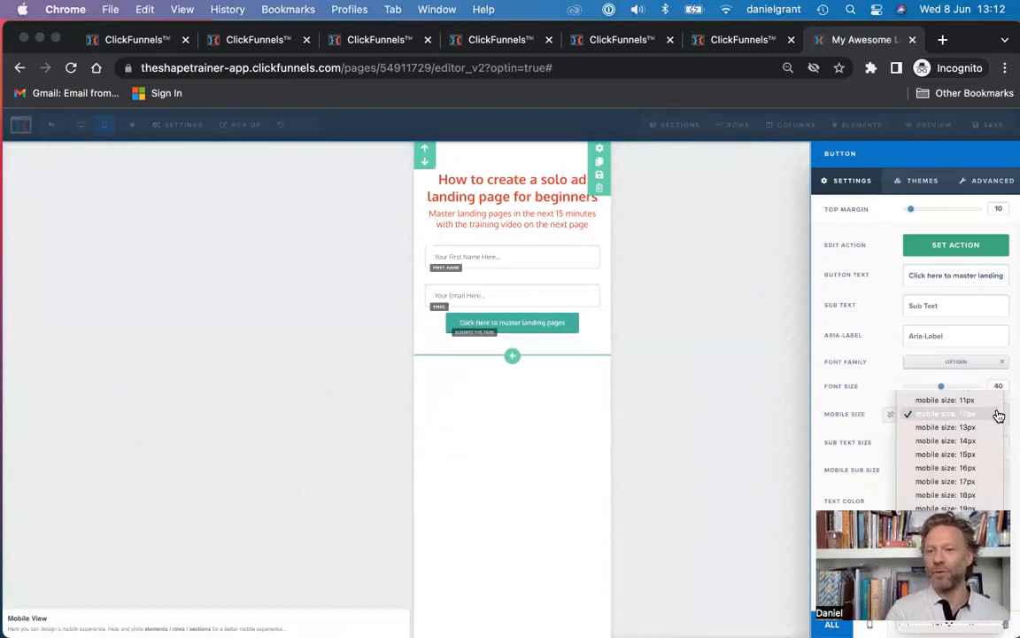
pyautogui.click(984, 453)
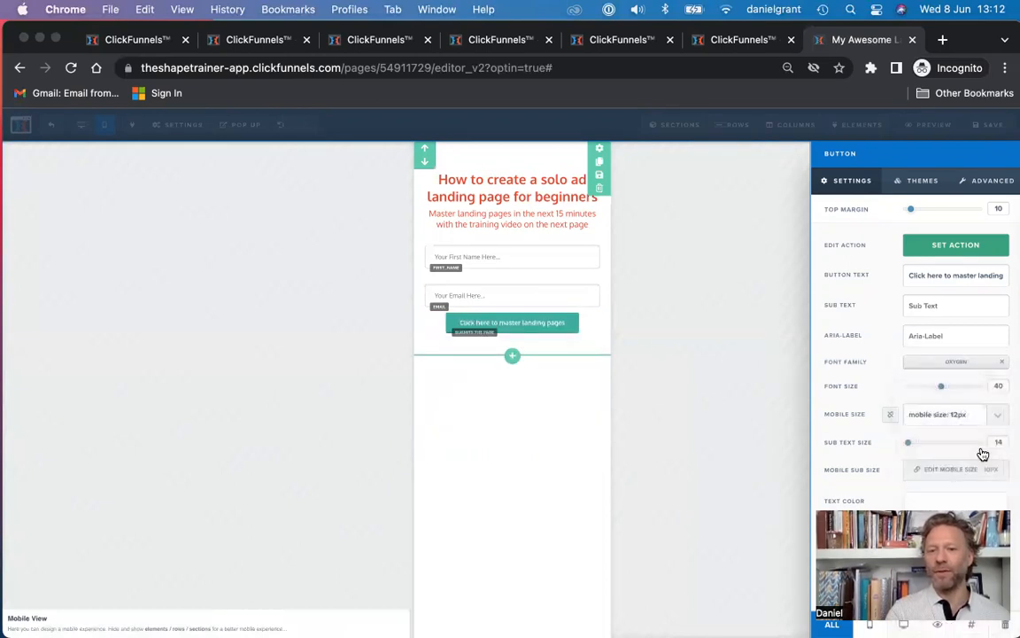
pyautogui.click(1002, 416)
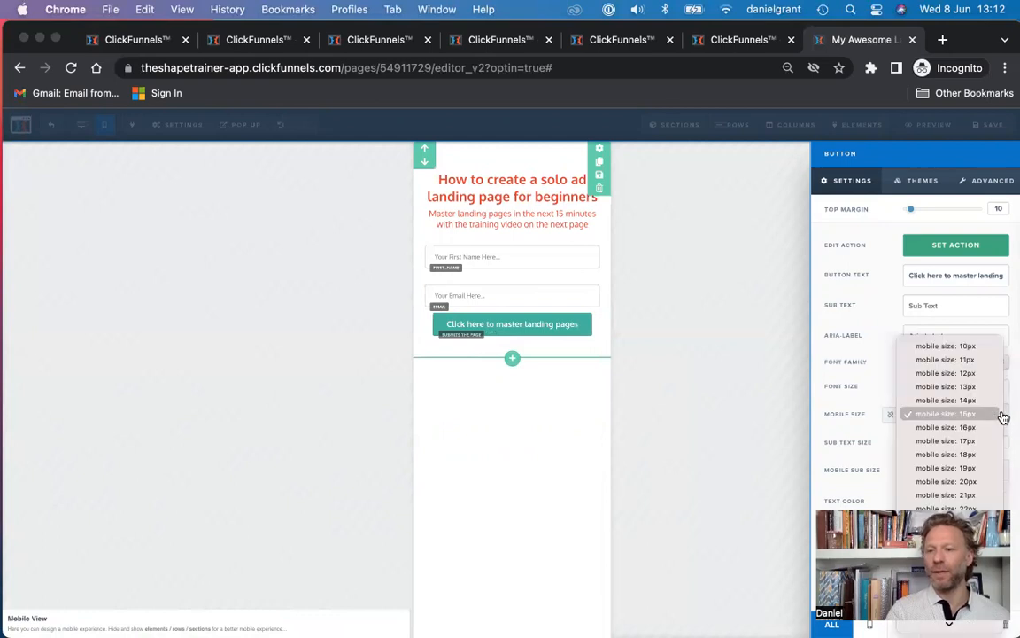
pyautogui.click(993, 441)
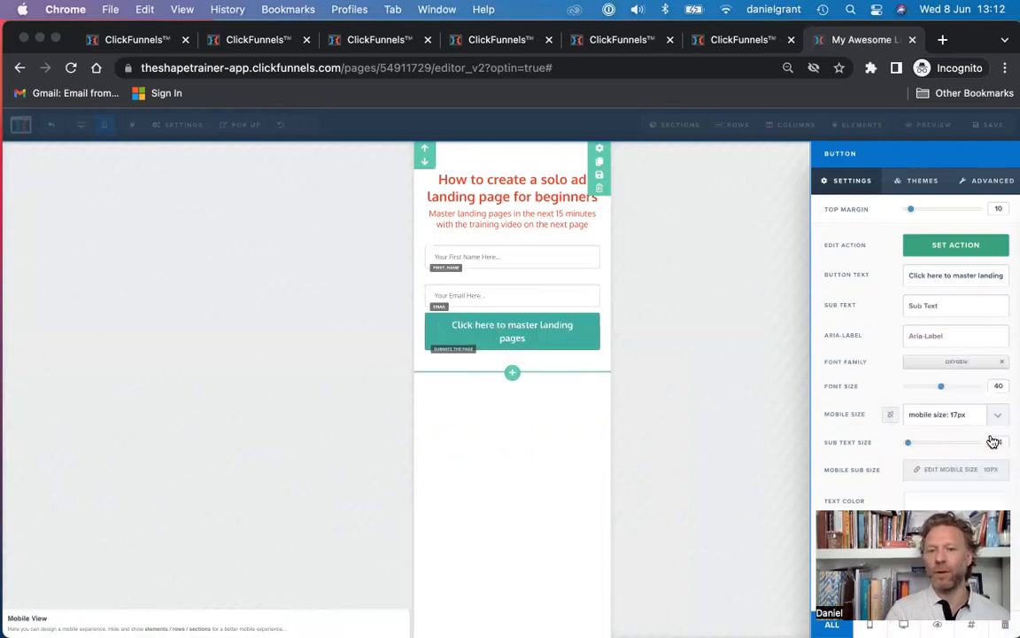
pyautogui.click(995, 412)
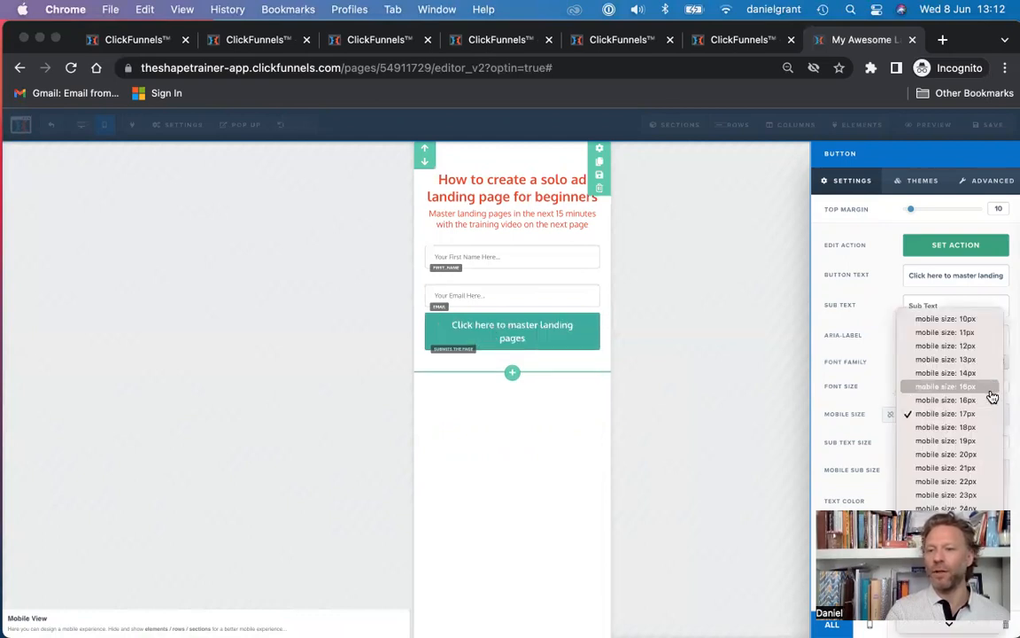
pyautogui.click(991, 391)
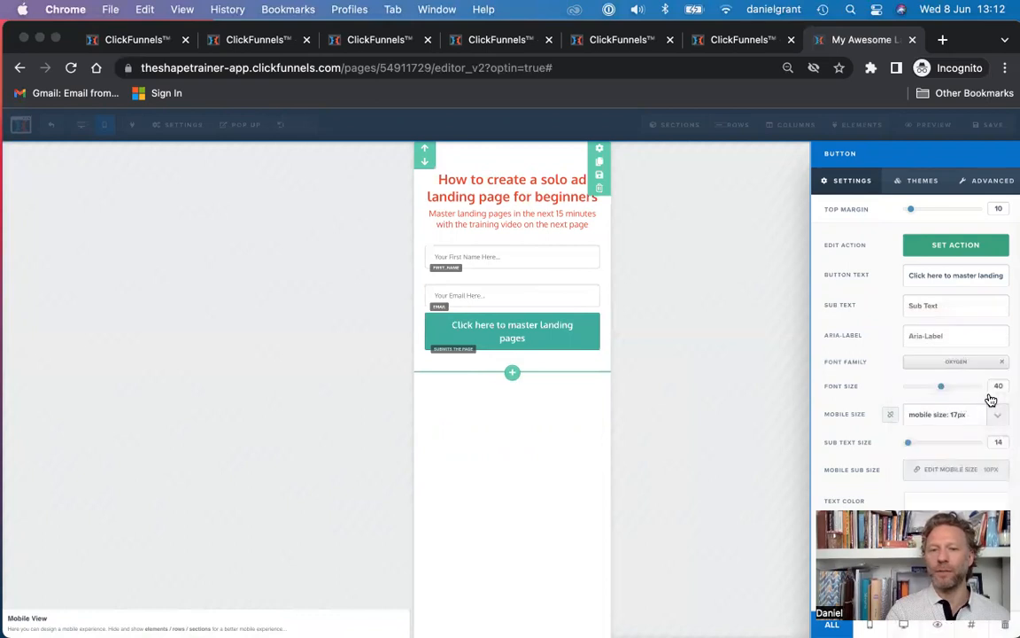
pyautogui.click(570, 430)
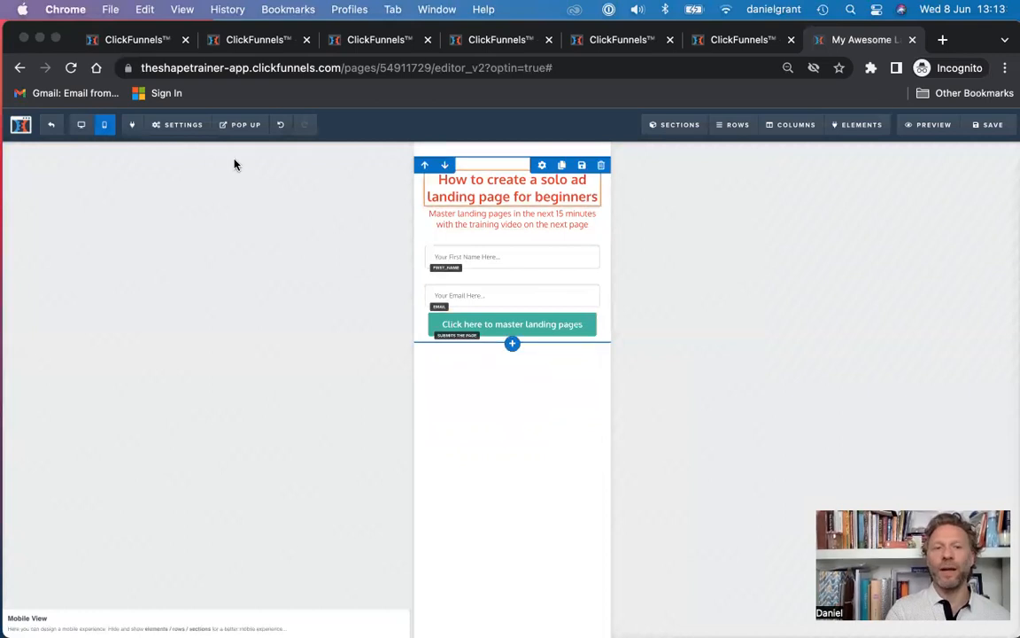
# View the page's background settings for image, color and YouTube video, and close them without making changes
pyautogui.moveTo(178, 125)
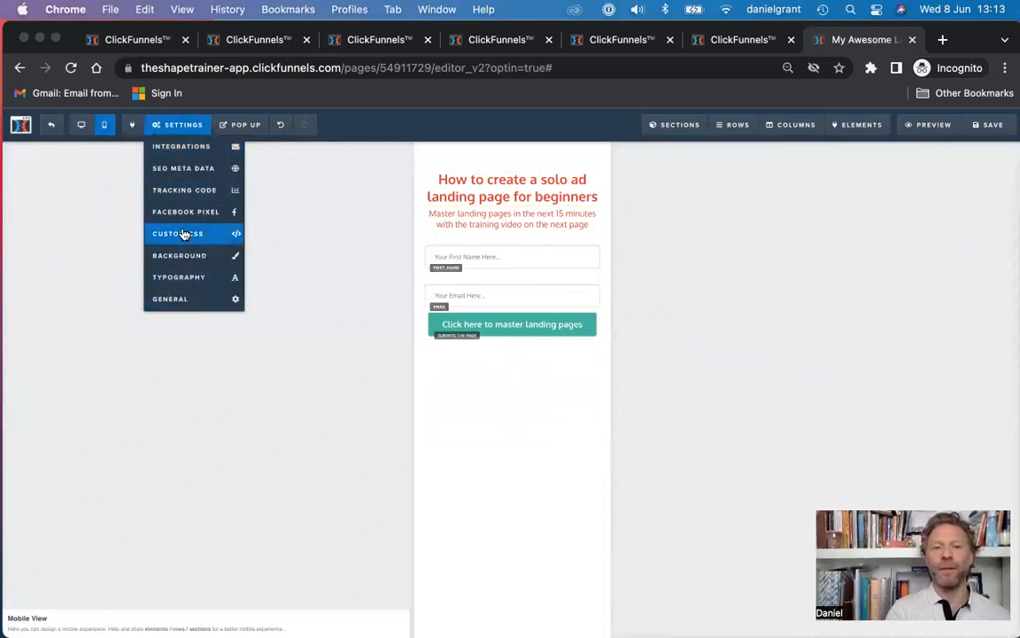
pyautogui.click(181, 255)
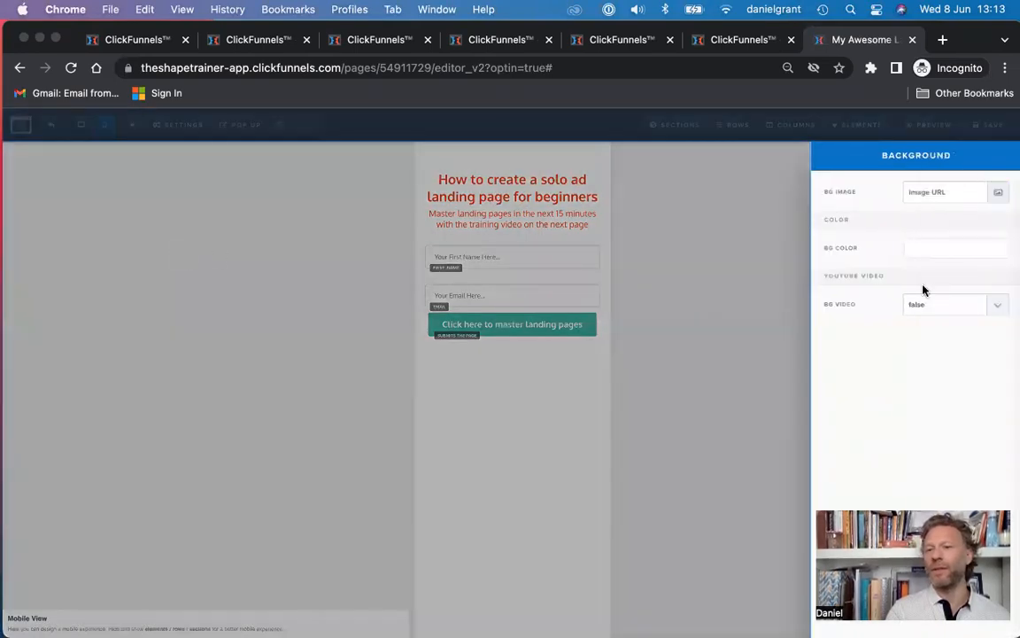
pyautogui.click(611, 274)
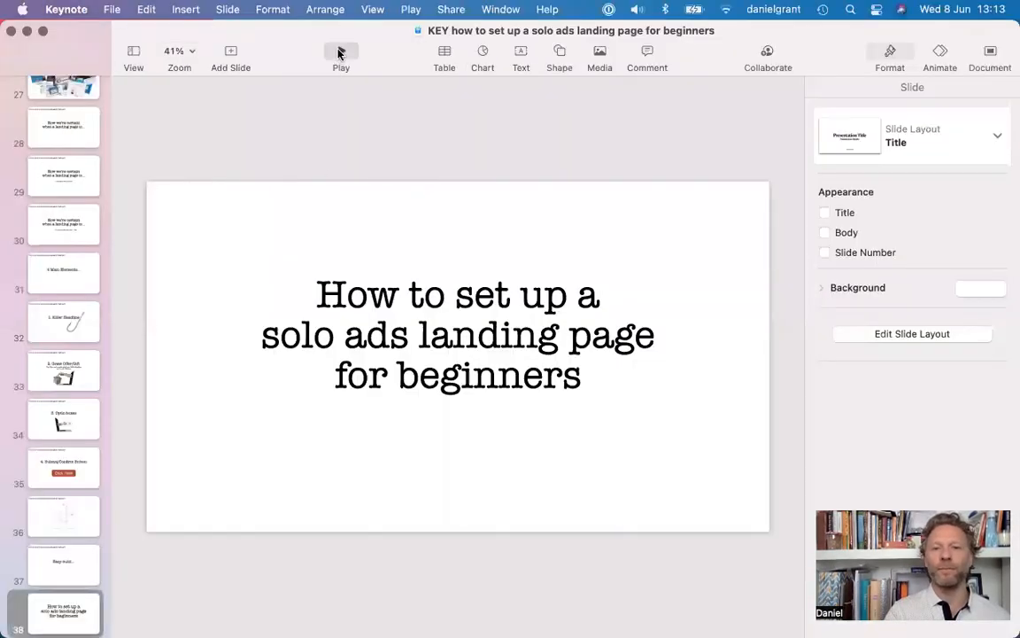
# Switch to Keynote, play the slideshow from the "How to set up a solo ads landing page for beginners" slide and advance one slide
pyautogui.click(341, 53)
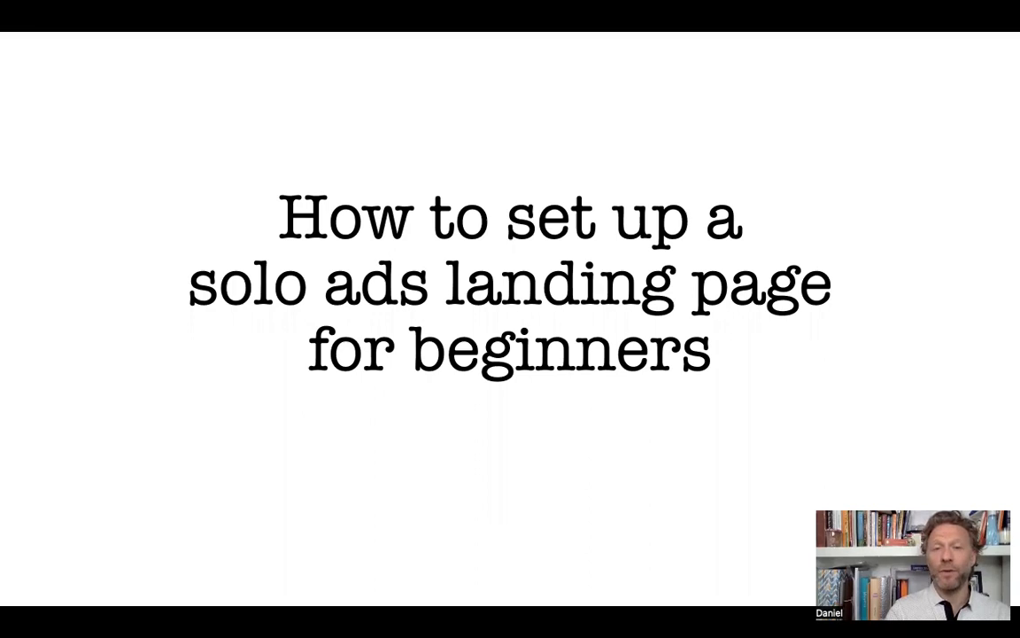
pyautogui.press('Right')
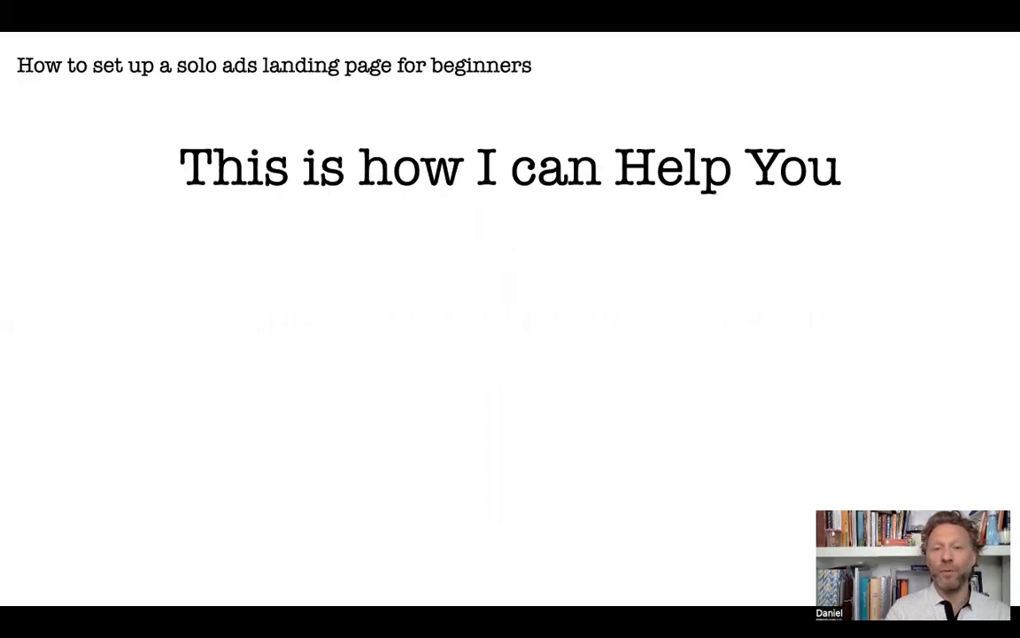